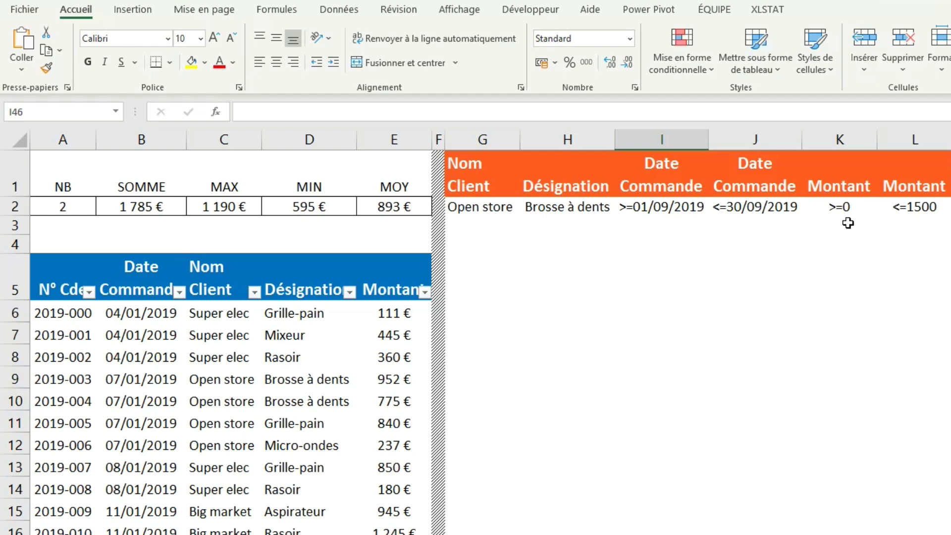
# Set the criteria to product Grille-pain in H2 and client Big market in G2.
pyautogui.hotkey('ctrl', 'Up')
pyautogui.click(591, 214)
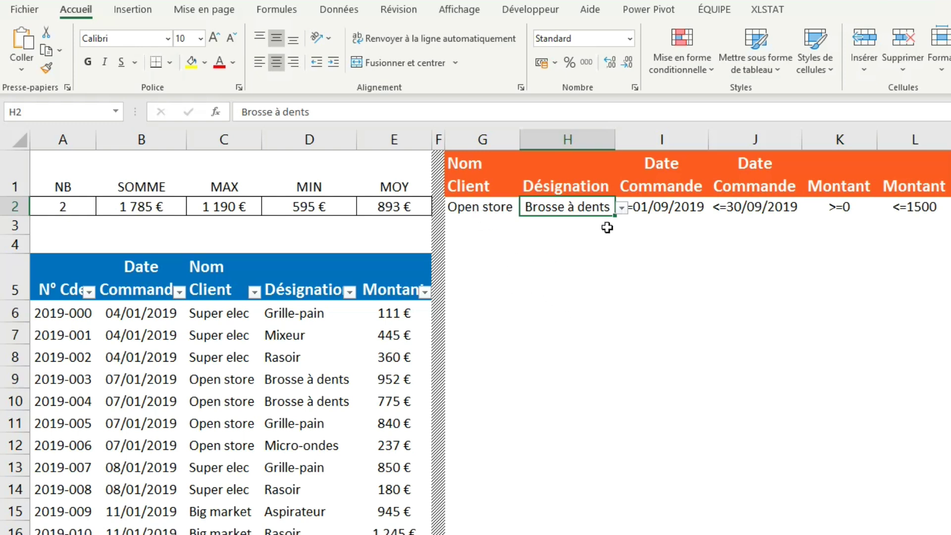
pyautogui.click(620, 209)
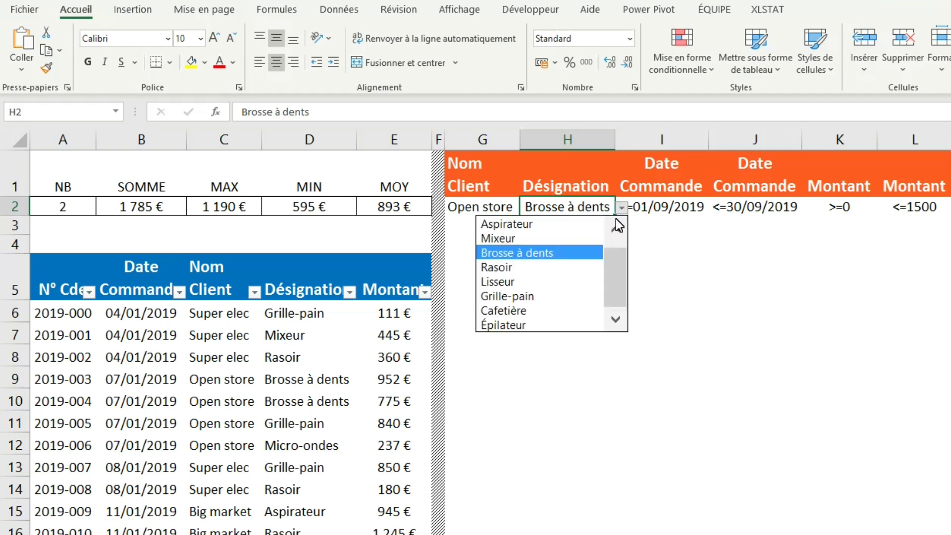
pyautogui.click(549, 297)
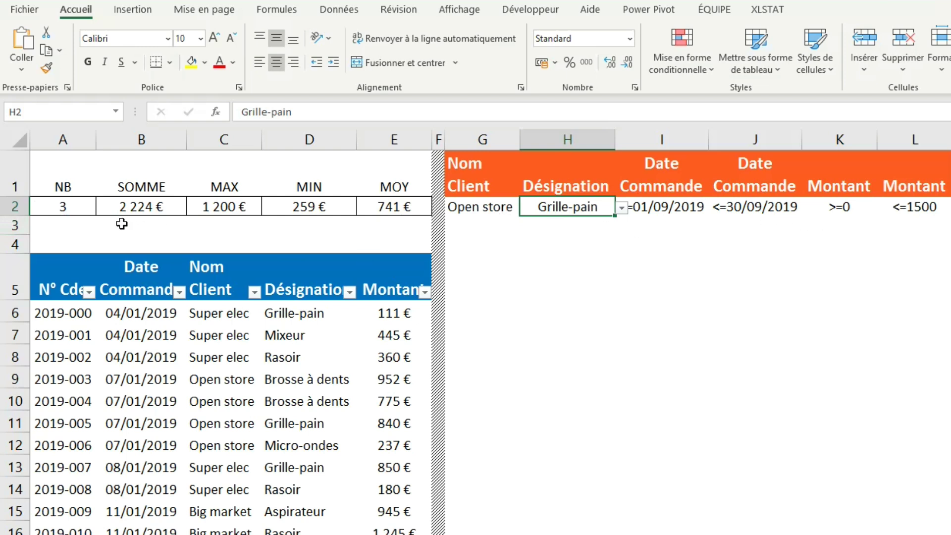
pyautogui.click(502, 212)
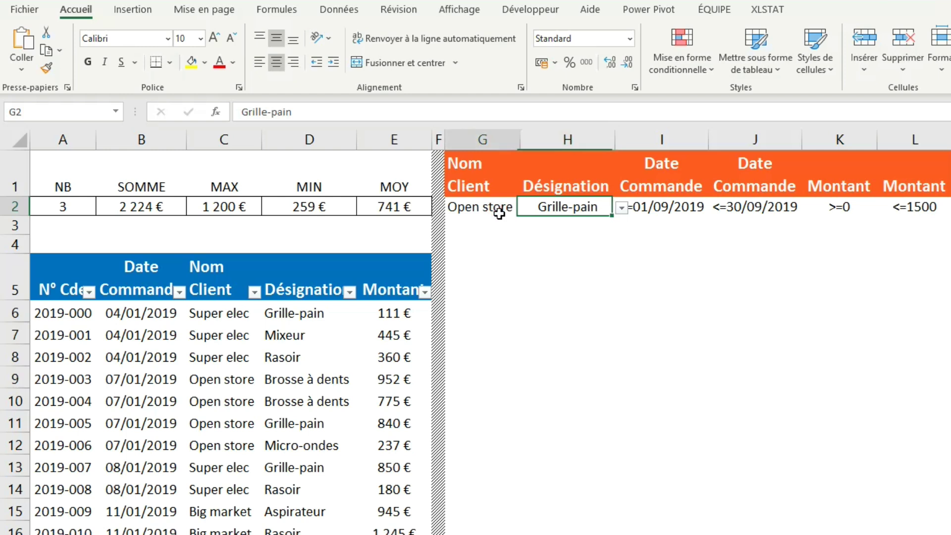
pyautogui.click(527, 209)
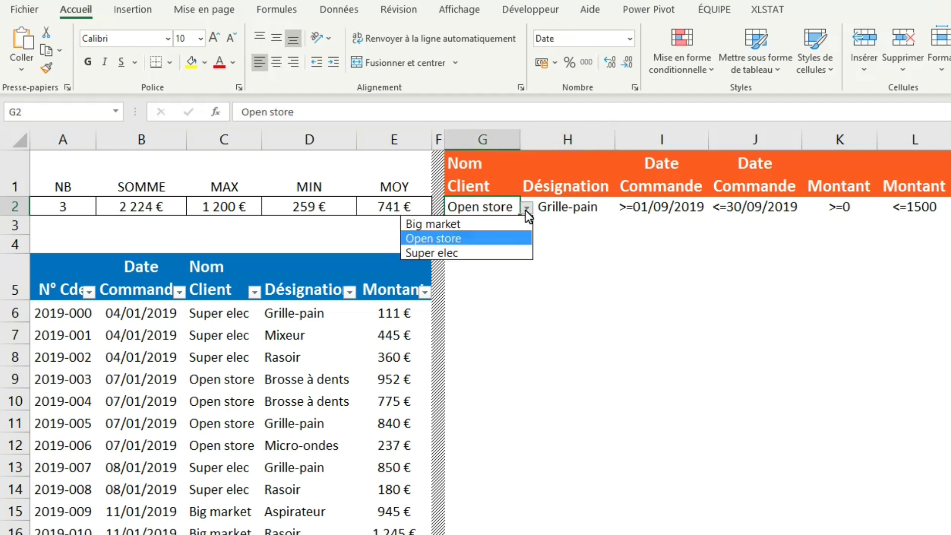
pyautogui.click(496, 225)
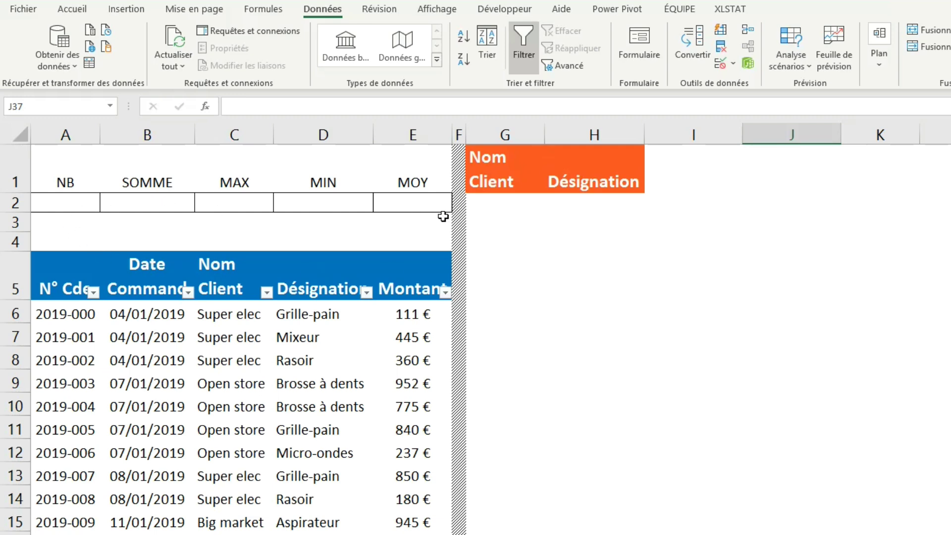
# Choose Big market as the client and Aspirateur as the product in criteria G2:H2.
pyautogui.click(505, 212)
pyautogui.click(550, 205)
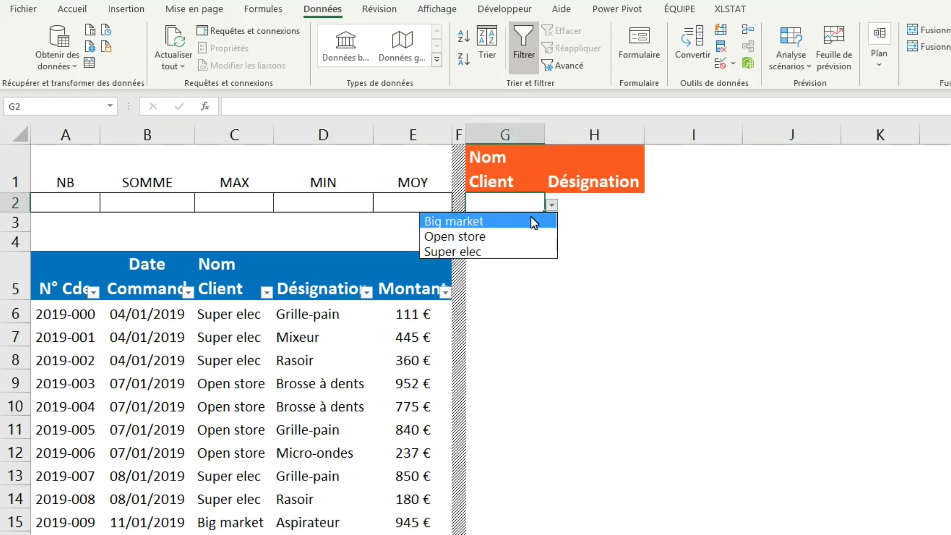
pyautogui.click(531, 218)
pyautogui.click(627, 206)
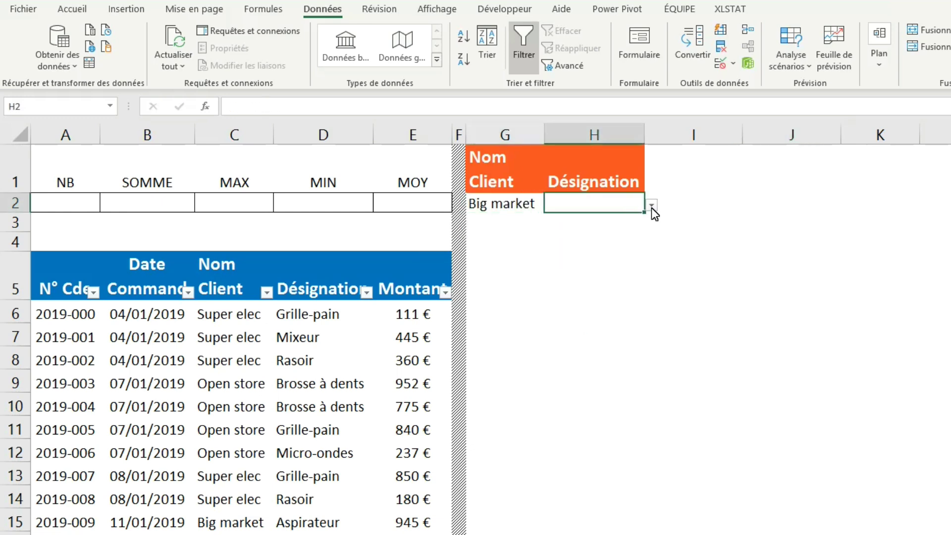
pyautogui.click(652, 205)
pyautogui.click(595, 237)
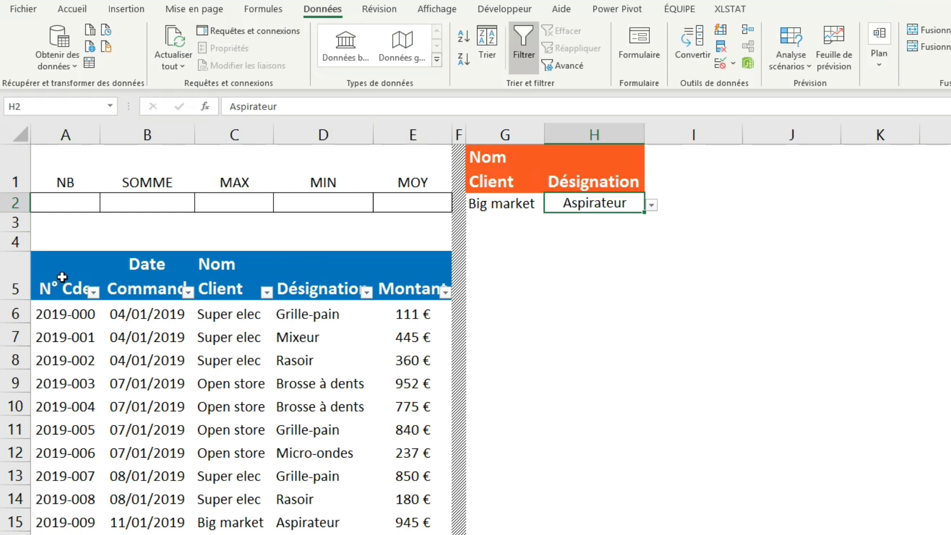
# Start =BDNB( in A2 with the order table A5:E374 as the database.
pyautogui.press('Home')
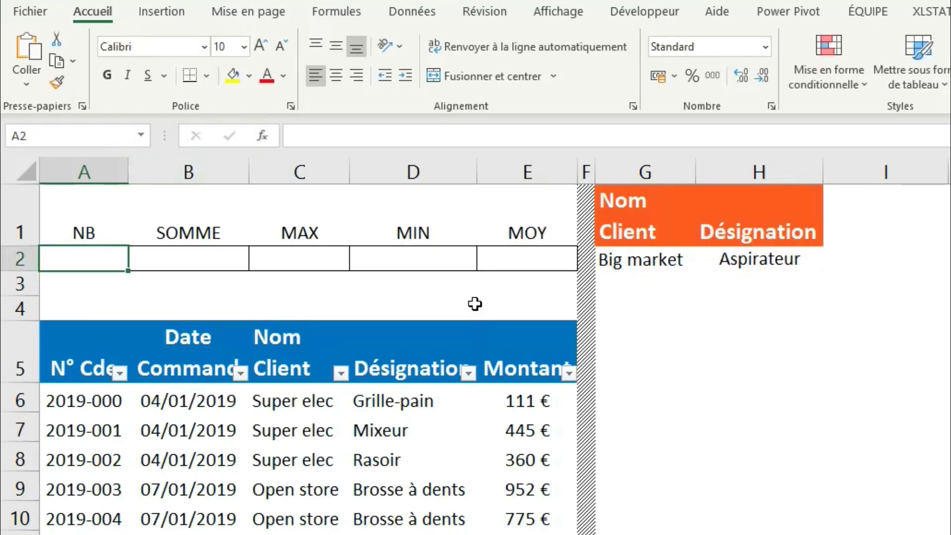
pyautogui.write('=BDN')
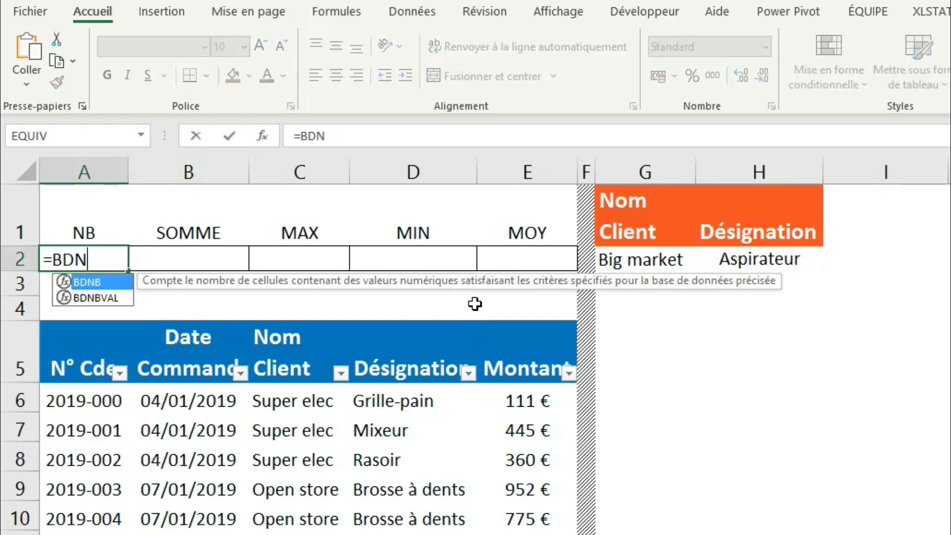
pyautogui.write('B(')
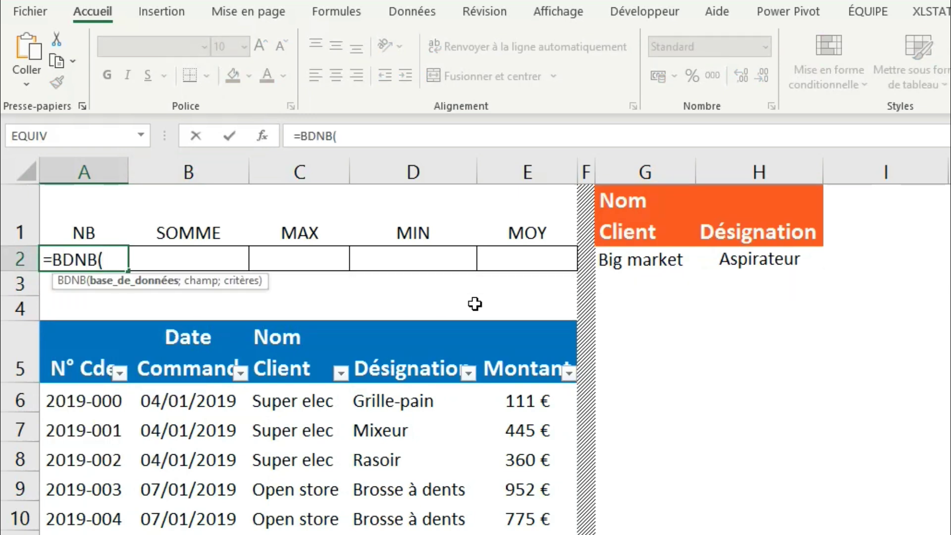
pyautogui.click(83, 379)
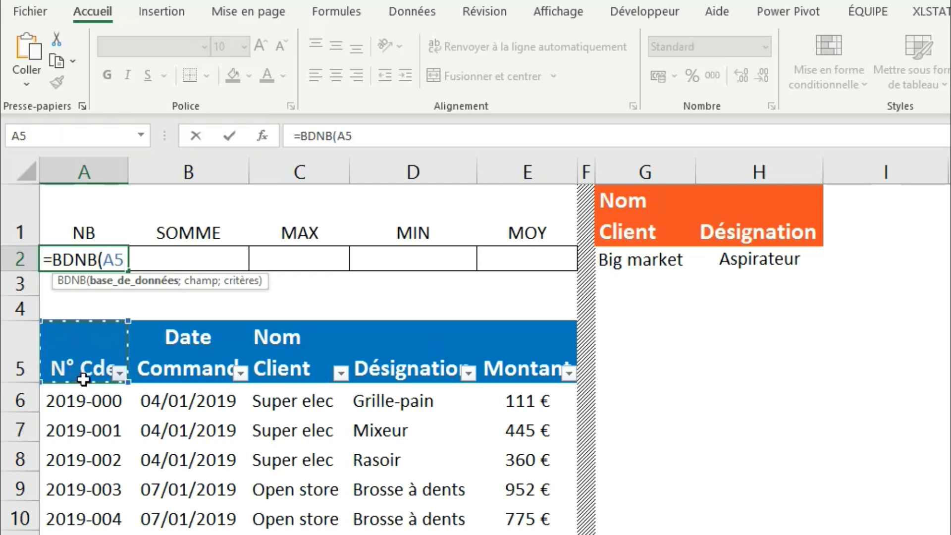
pyautogui.hotkey('ctrl', 'shift', 'Right')
pyautogui.hotkey('ctrl', 'shift', 'Down')
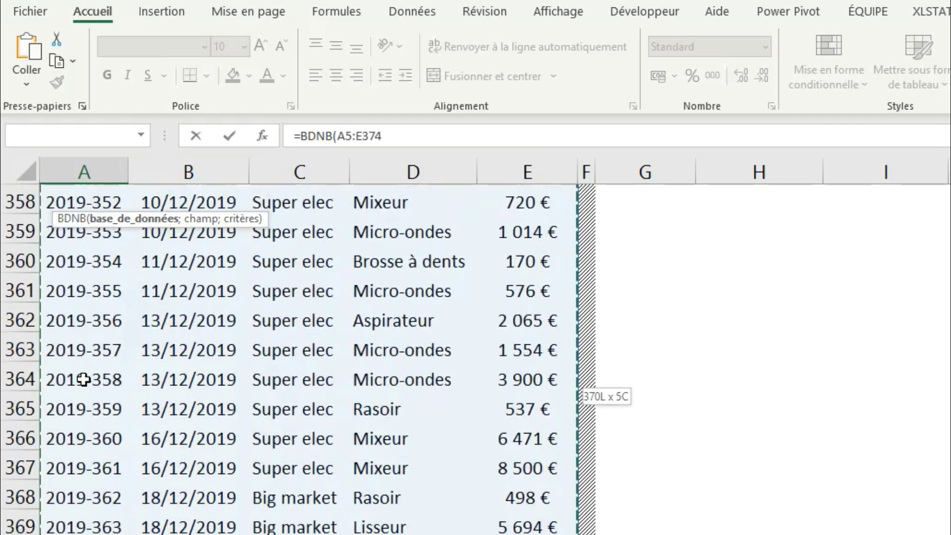
# Add Montant field E5 and criteria G1:H2, closing the BDNB parenthesis.
pyautogui.write(';')
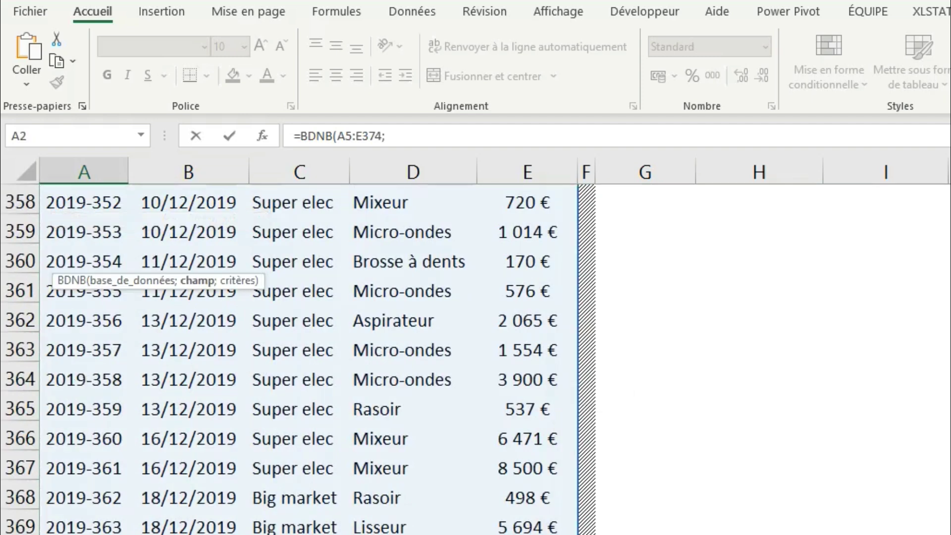
pyautogui.scroll(15, 298, 357)
pyautogui.scroll(20, 298, 357)
pyautogui.scroll(7, 297, 357)
pyautogui.scroll(3, 297, 356)
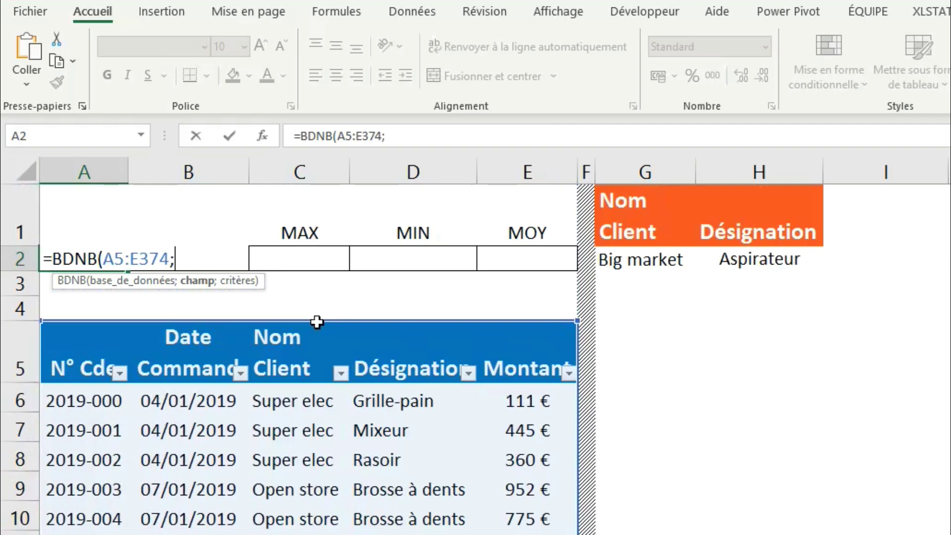
pyautogui.click(542, 372)
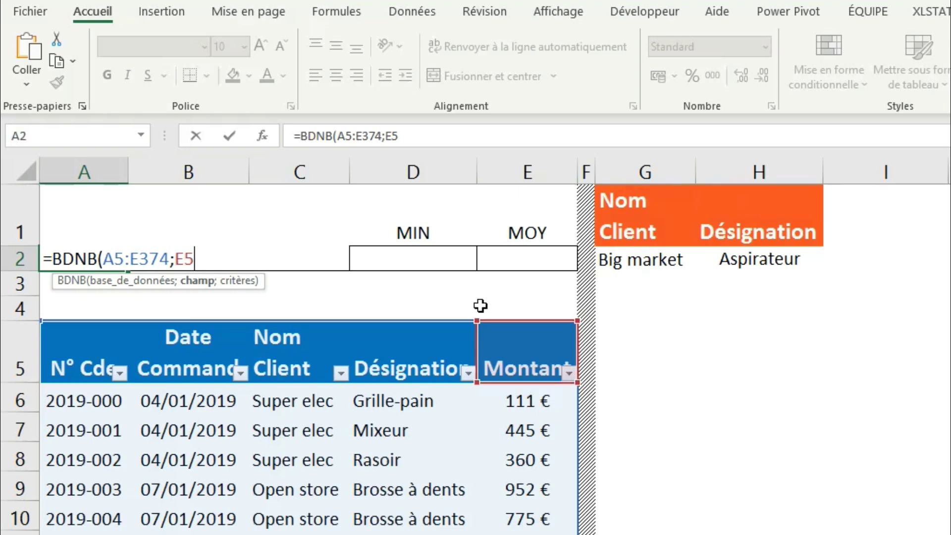
pyautogui.write(';')
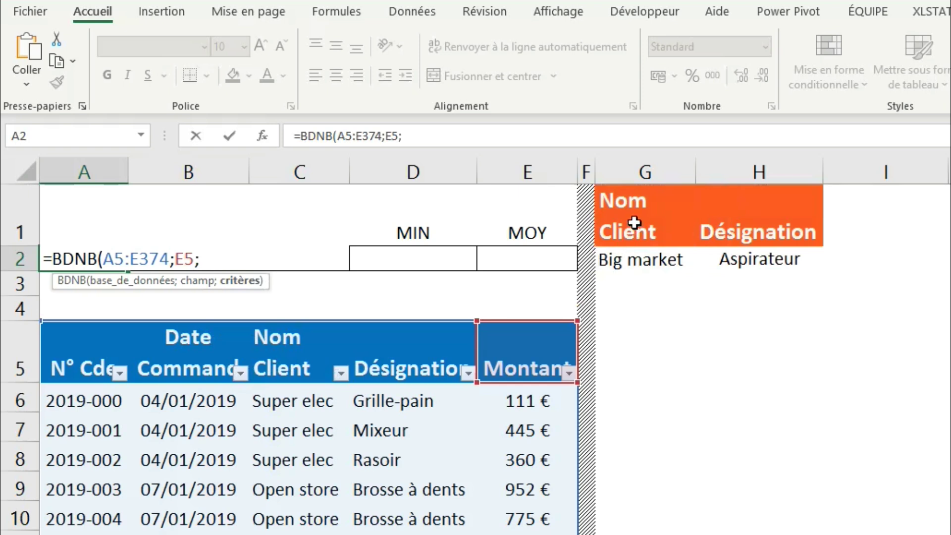
pyautogui.moveTo(632, 219)
pyautogui.mouseDown()
pyautogui.moveTo(767, 261)
pyautogui.moveTo(714, 263)
pyautogui.mouseUp()
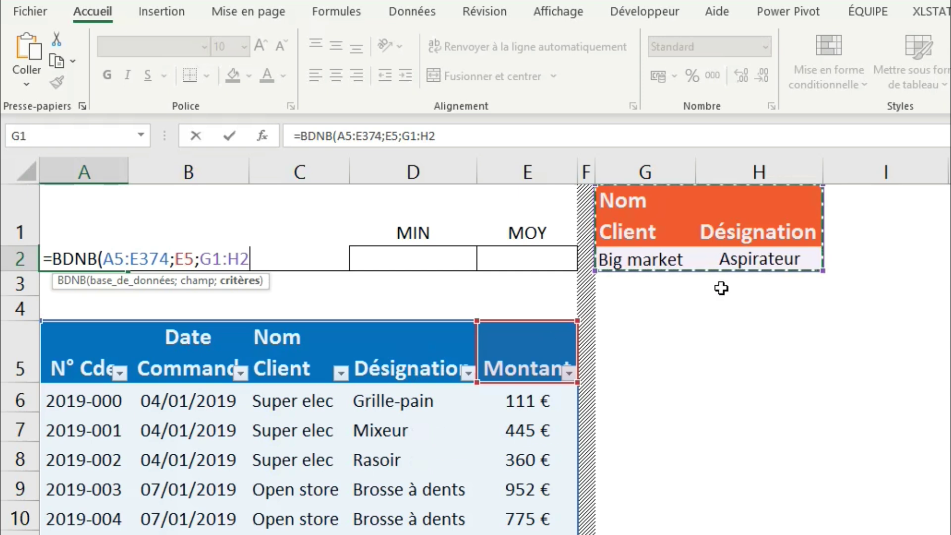
pyautogui.write(')')
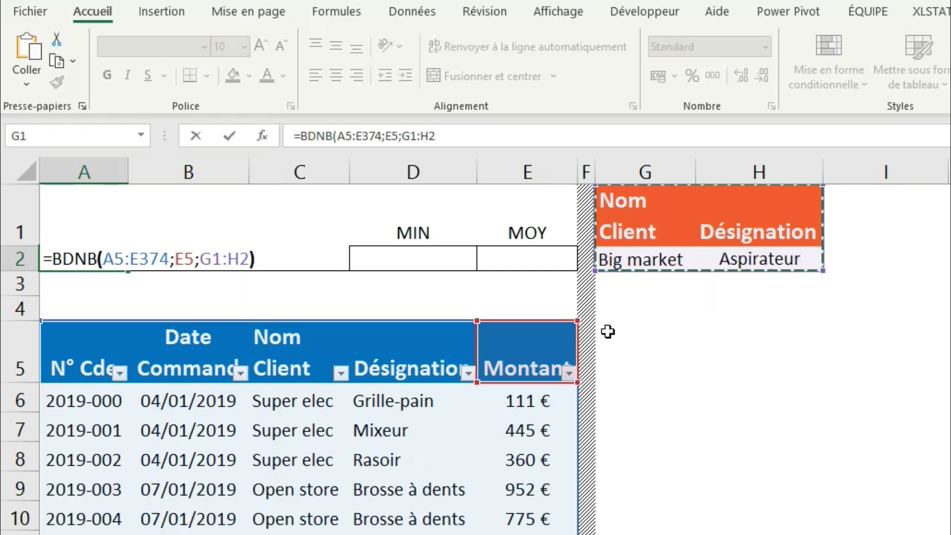
pyautogui.press('Return')
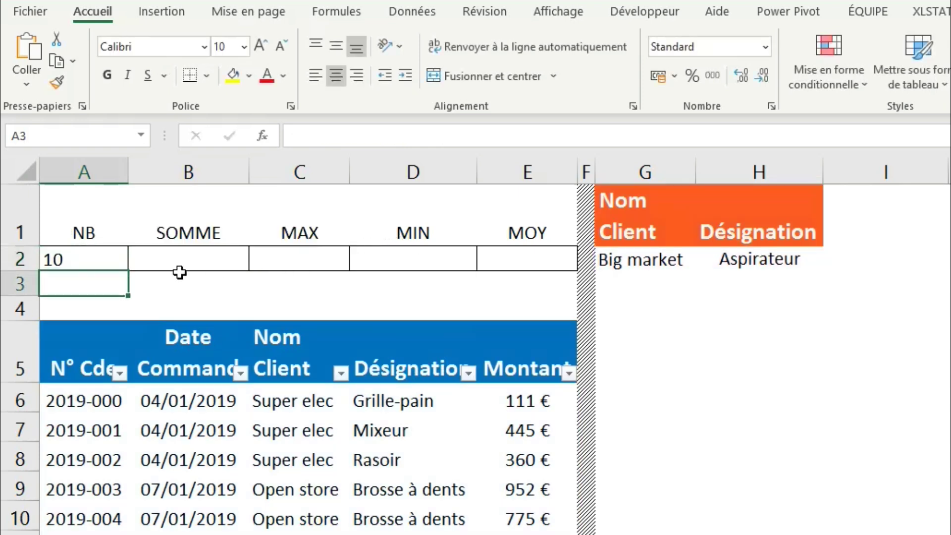
pyautogui.click(102, 262)
pyautogui.click(337, 75)
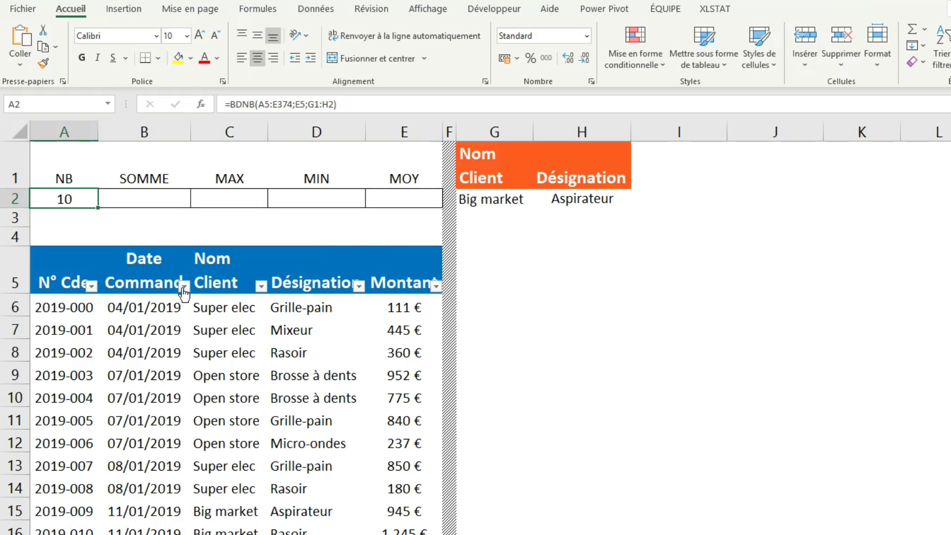
pyautogui.click(261, 286)
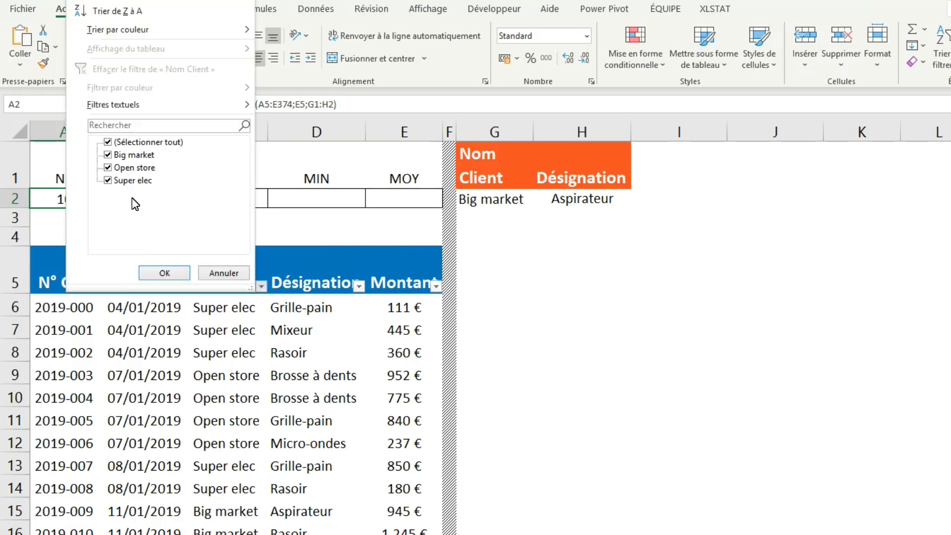
pyautogui.click(143, 142)
pyautogui.click(129, 155)
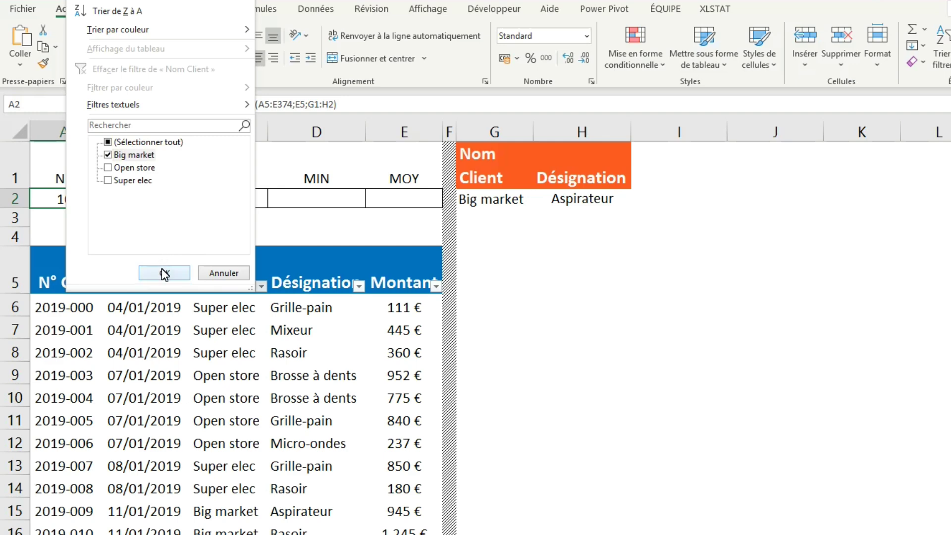
pyautogui.click(163, 273)
pyautogui.click(359, 286)
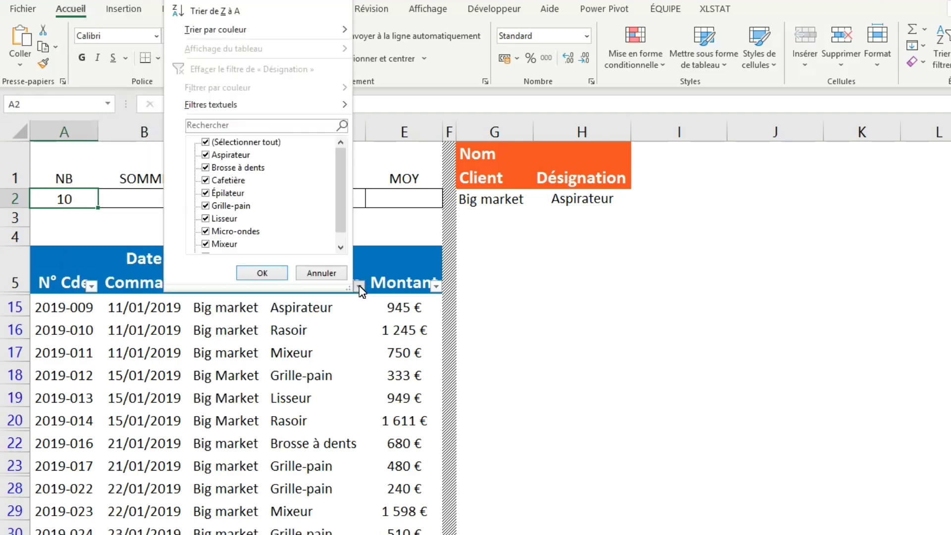
pyautogui.click(237, 144)
pyautogui.click(226, 156)
pyautogui.click(260, 272)
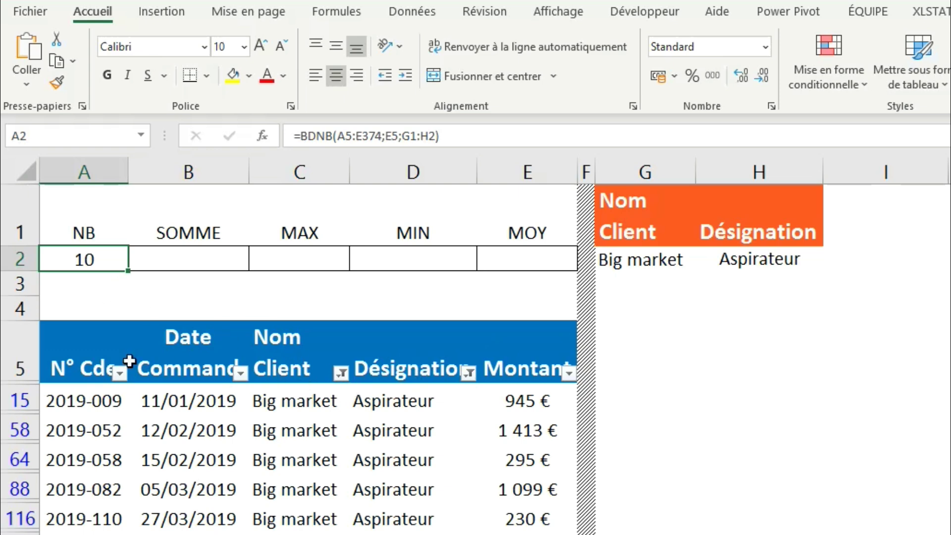
pyautogui.click(166, 360)
pyautogui.click(402, 13)
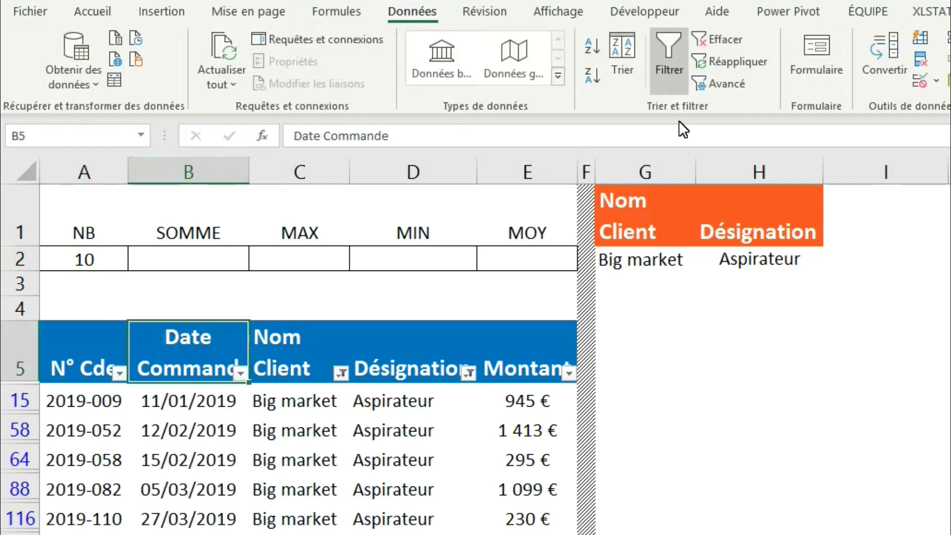
pyautogui.click(716, 40)
pyautogui.click(118, 296)
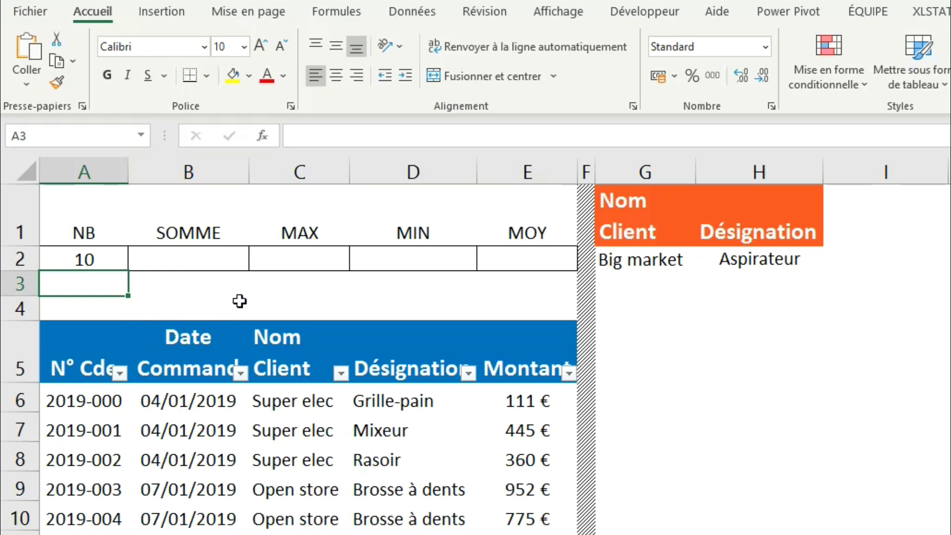
# Enter =BDNBVAL(C5:D374;C5;G1:H2) in A3, returning 10.
pyautogui.write('=BD')
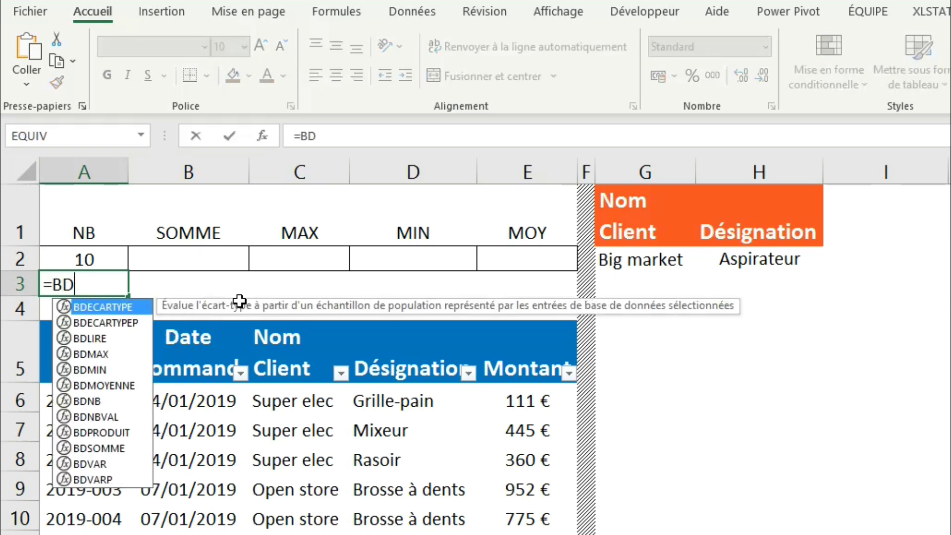
pyautogui.write('NBVAL')
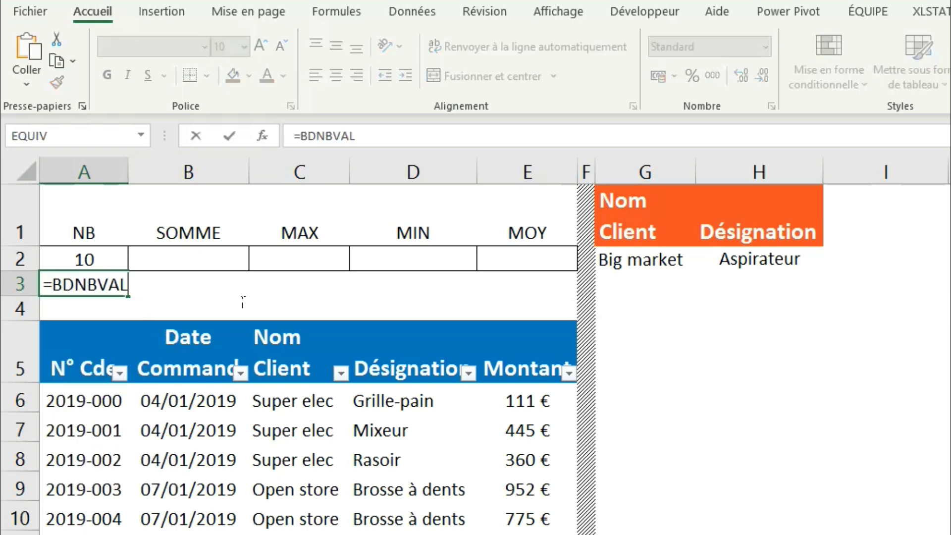
pyautogui.write('(')
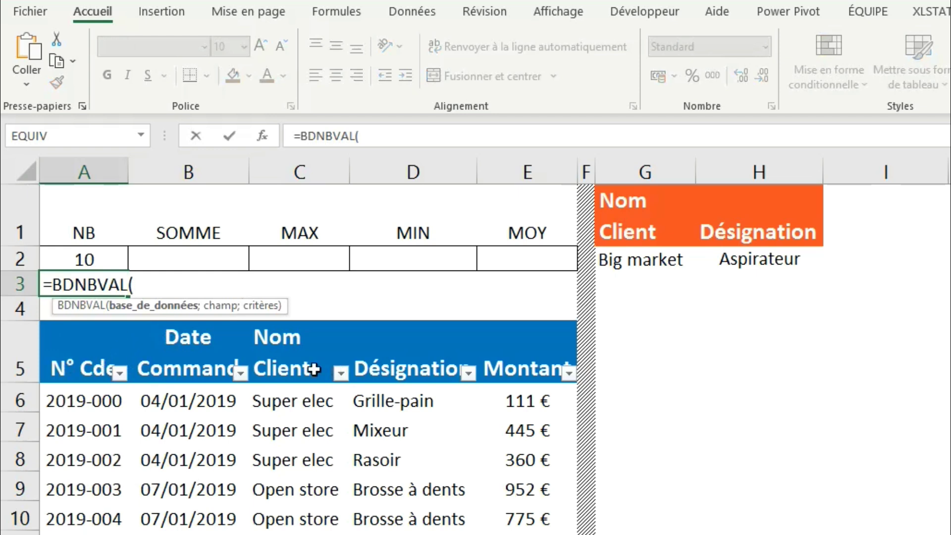
pyautogui.moveTo(304, 370); pyautogui.dragTo(429, 369)
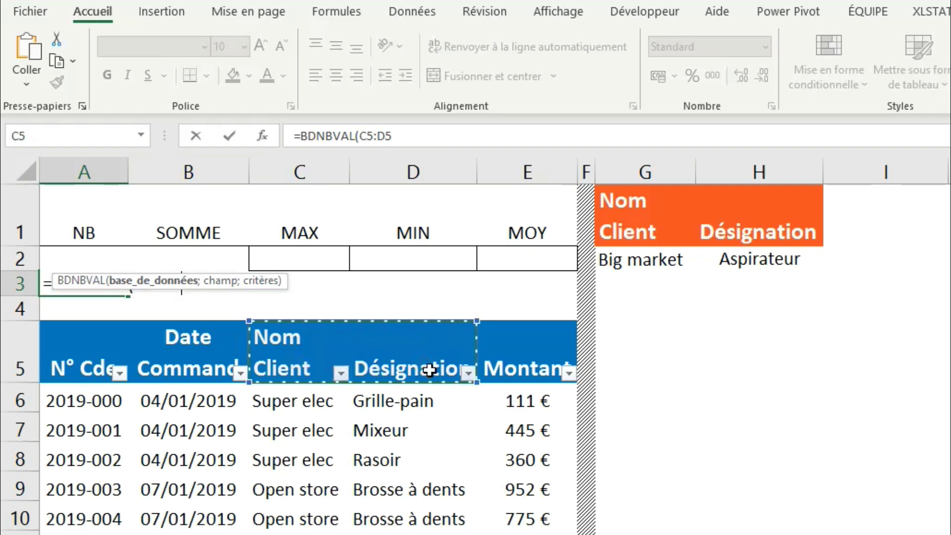
pyautogui.hotkey('ctrl', 'shift', 'Down')
pyautogui.write(';')
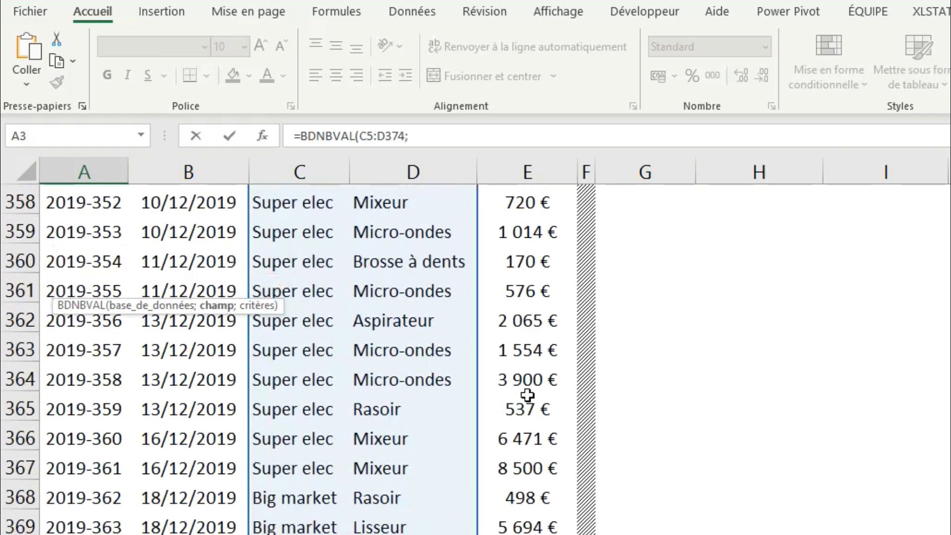
pyautogui.scroll(20, 527, 395)
pyautogui.scroll(1, 411, 356)
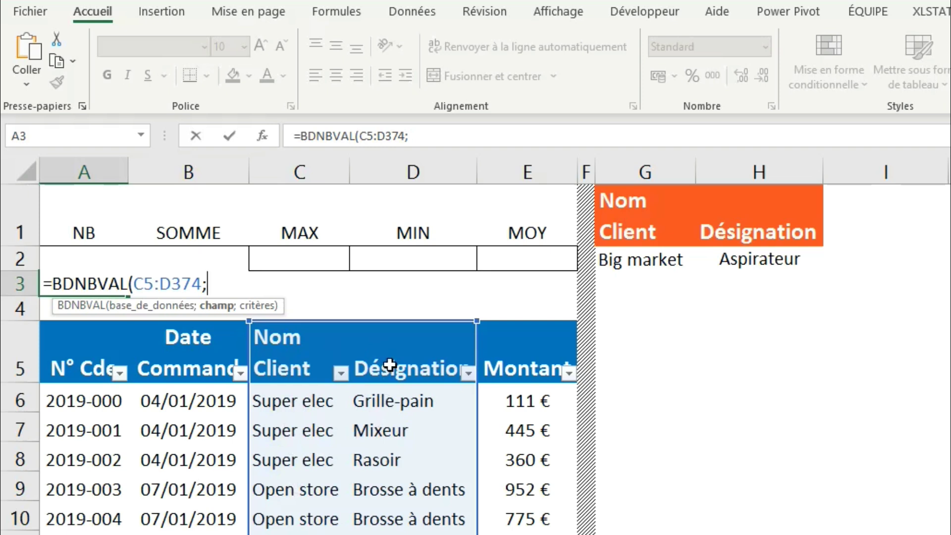
pyautogui.click(293, 375)
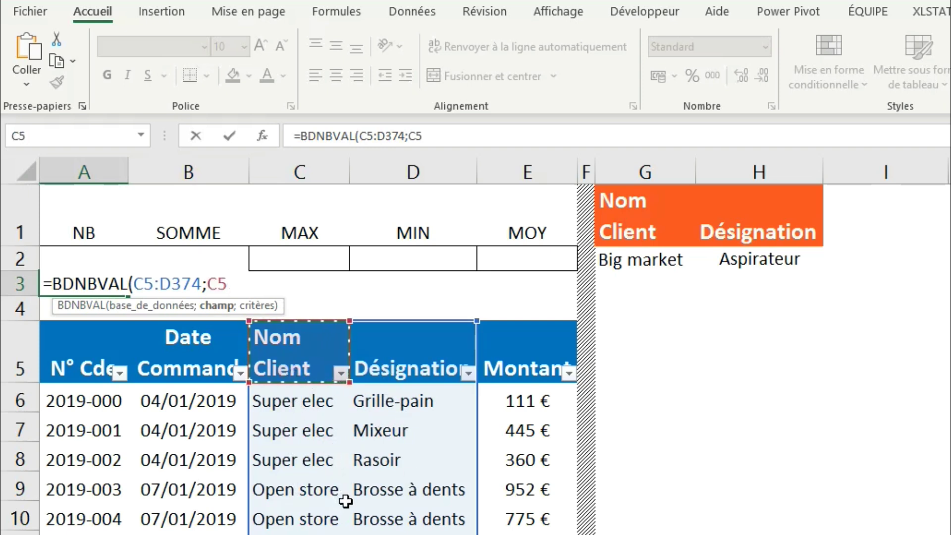
pyautogui.write(';')
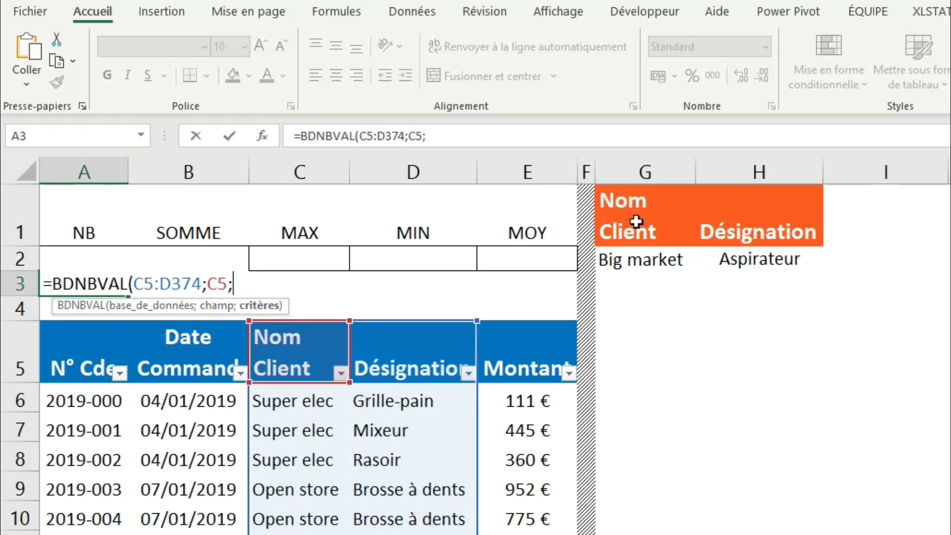
pyautogui.moveTo(637, 222); pyautogui.dragTo(740, 270)
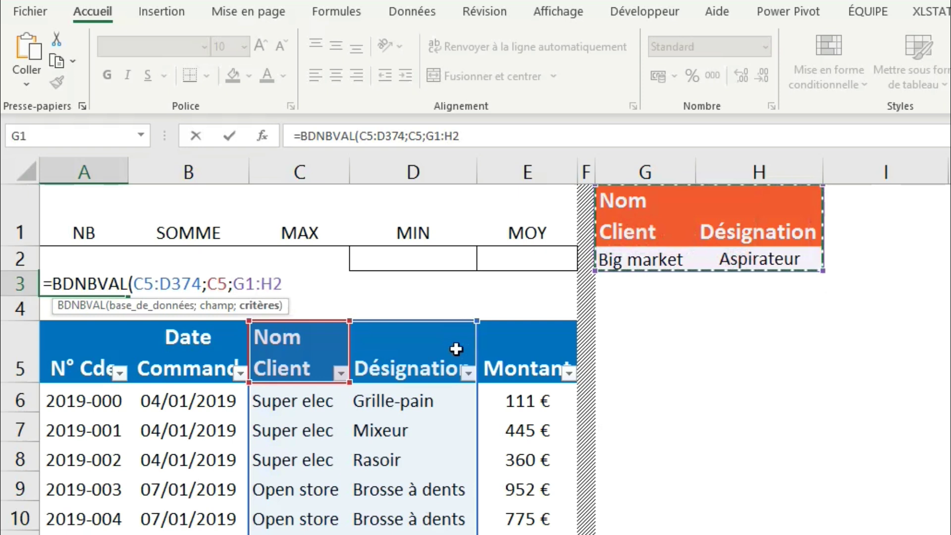
pyautogui.write(')')
pyautogui.press('Return')
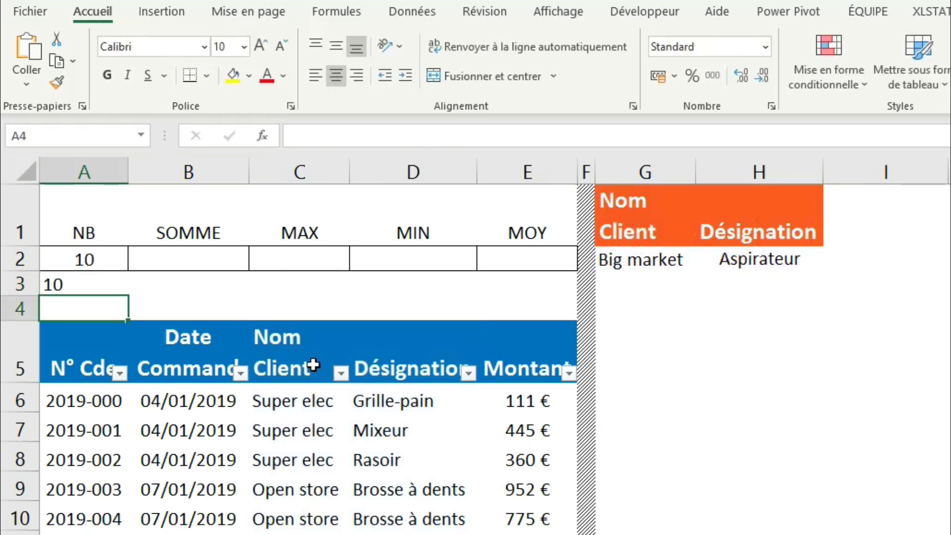
# Centre A3's result and review A2's BDNB formula without changing it.
pyautogui.click(76, 284)
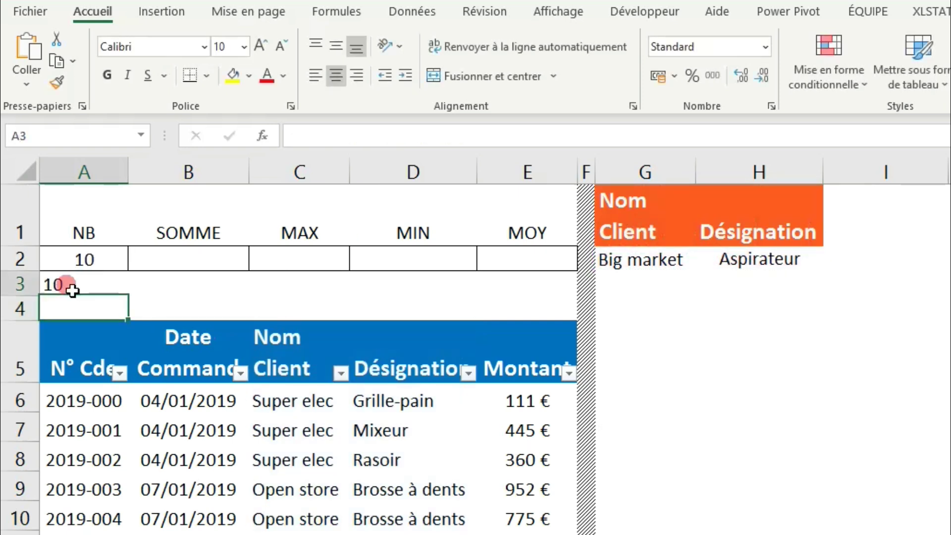
pyautogui.click(336, 75)
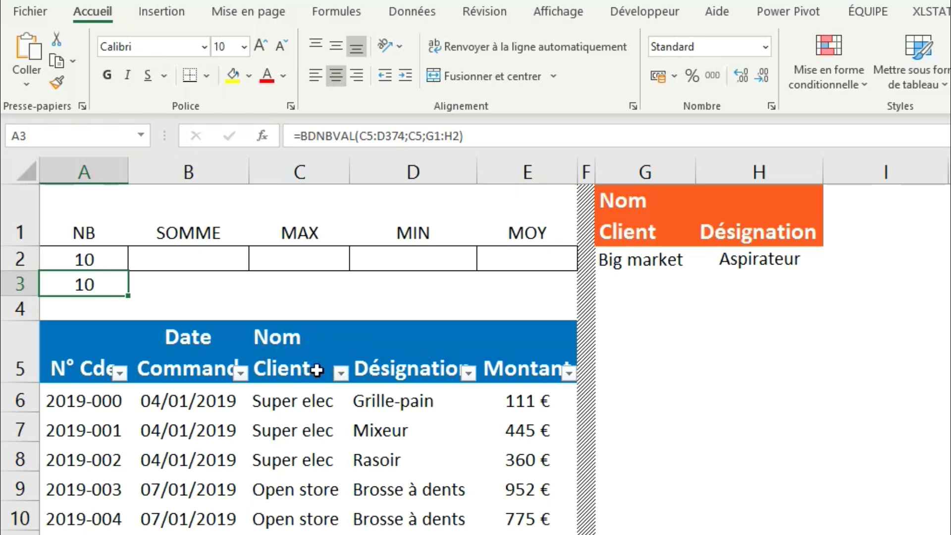
pyautogui.click(90, 259)
pyautogui.click(367, 141)
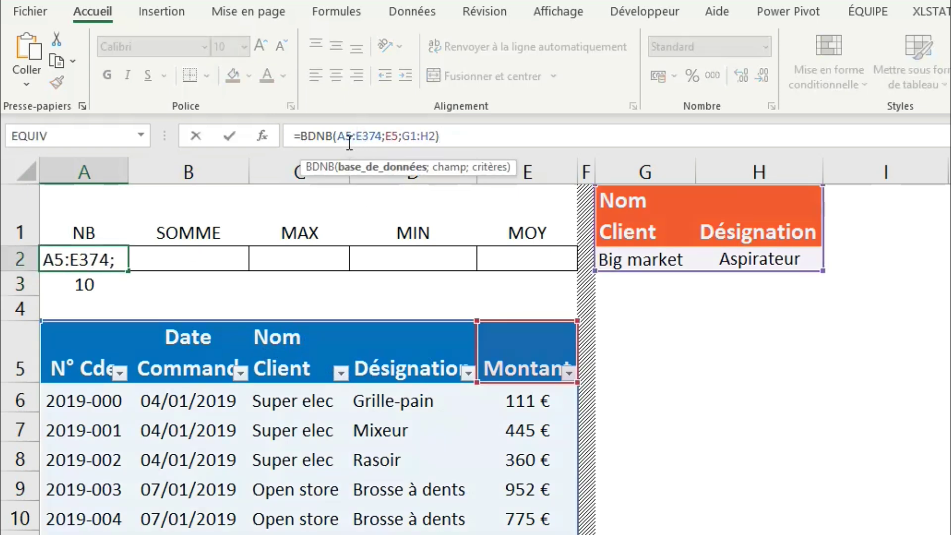
pyautogui.press('Escape')
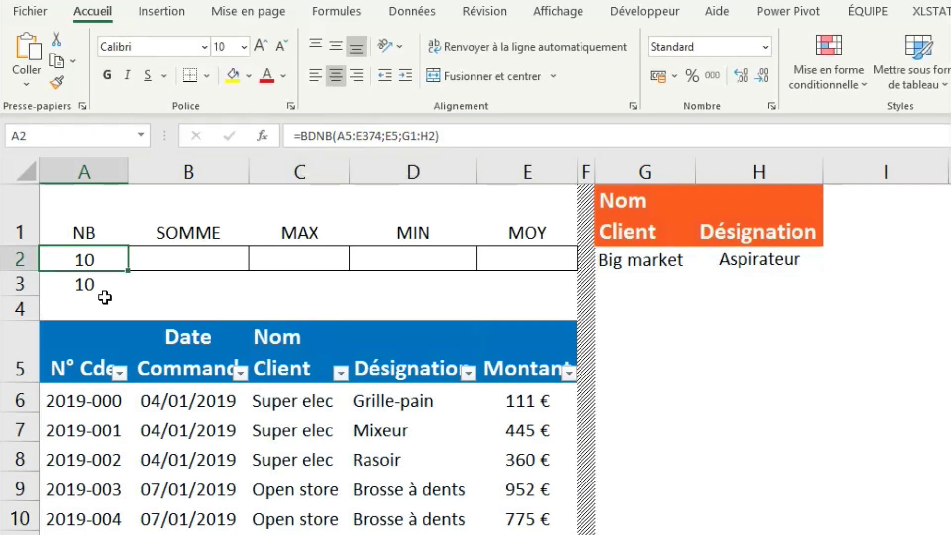
pyautogui.click(104, 293)
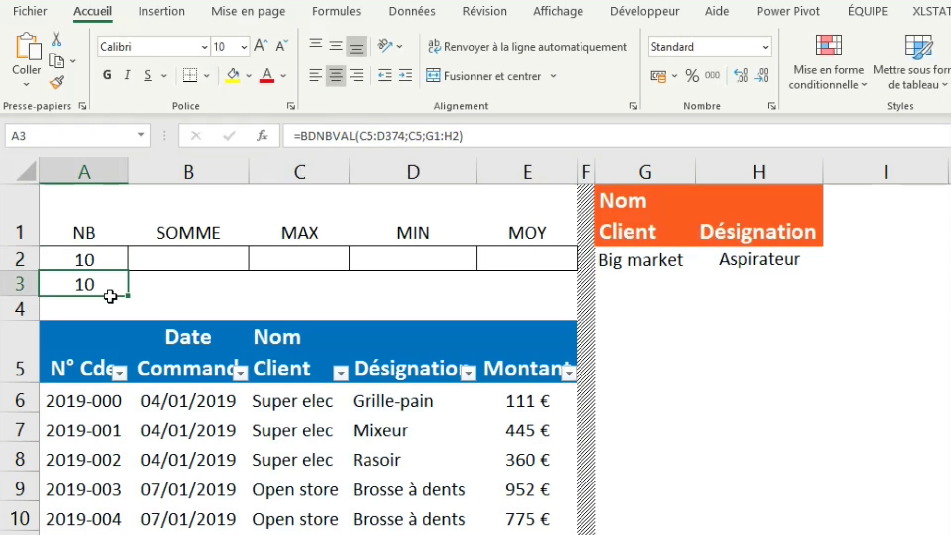
# Insert BDSOMME in B2 with the database range A5:E374.
pyautogui.click(187, 266)
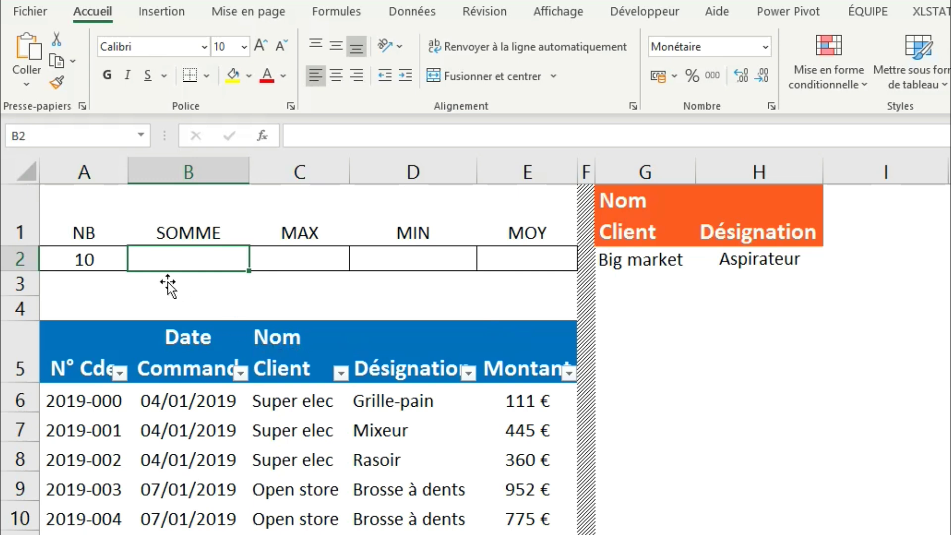
pyautogui.write('=BD')
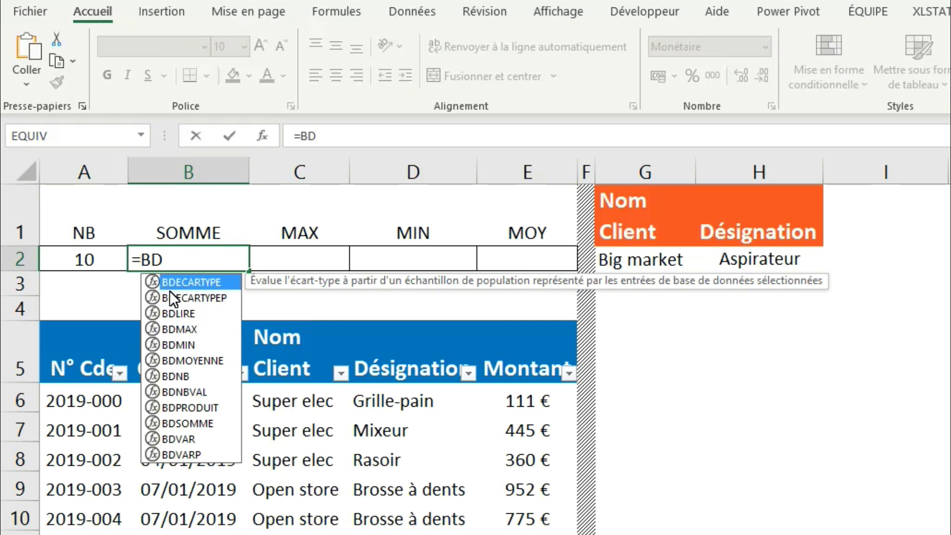
pyautogui.doubleClick(192, 424)
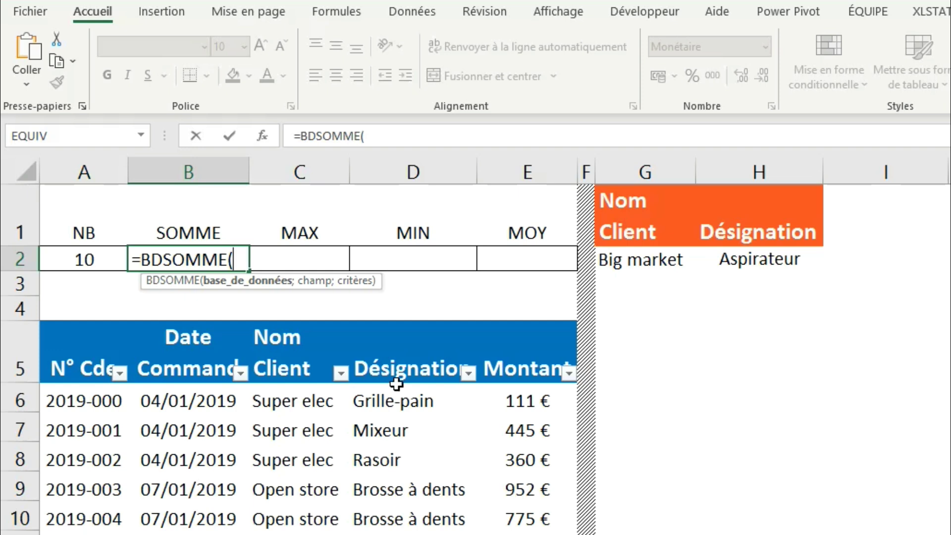
pyautogui.click(99, 377)
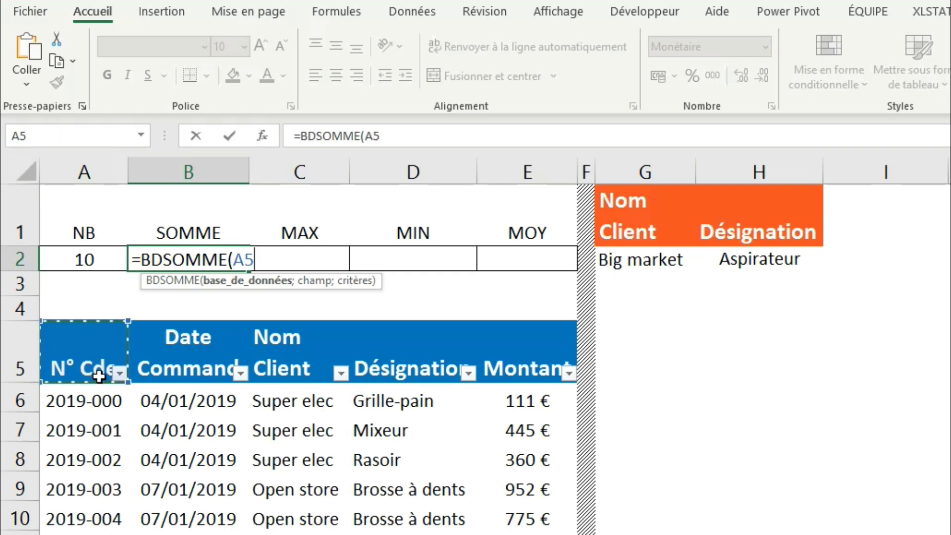
pyautogui.hotkey('ctrl', 'shift', 'Right')
pyautogui.hotkey('ctrl', 'shift', 'Down')
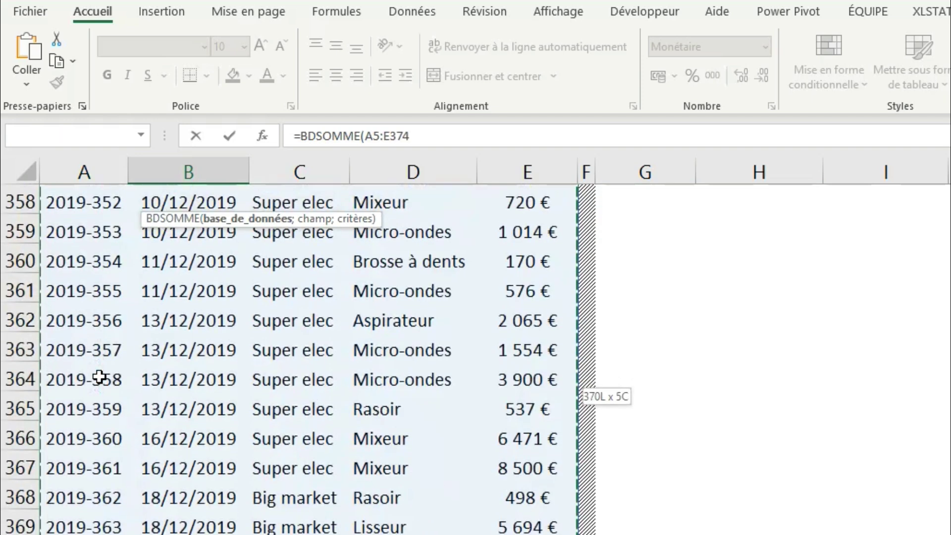
pyautogui.write(';')
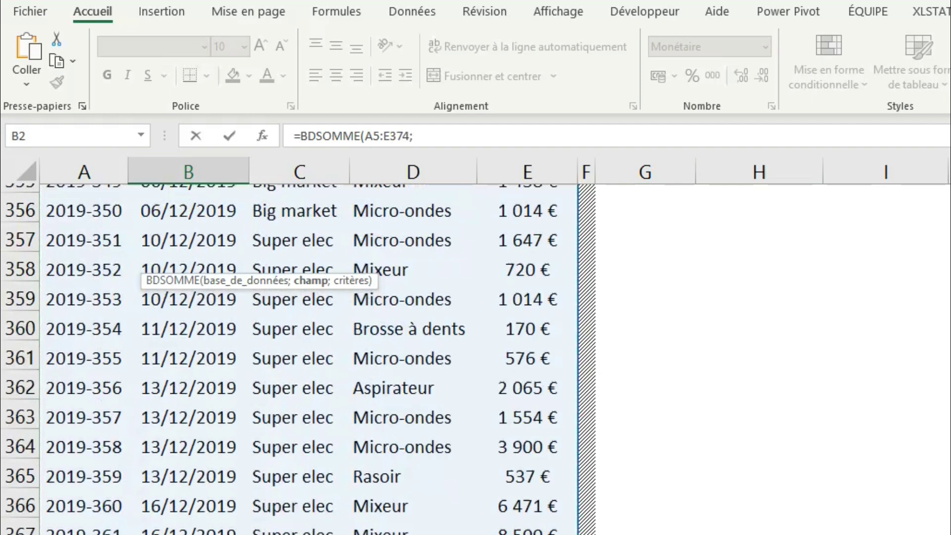
# Complete BDSOMME with field E5 and criteria G1:H2, returning 11 468 €.
pyautogui.scroll(20, 404, 334)
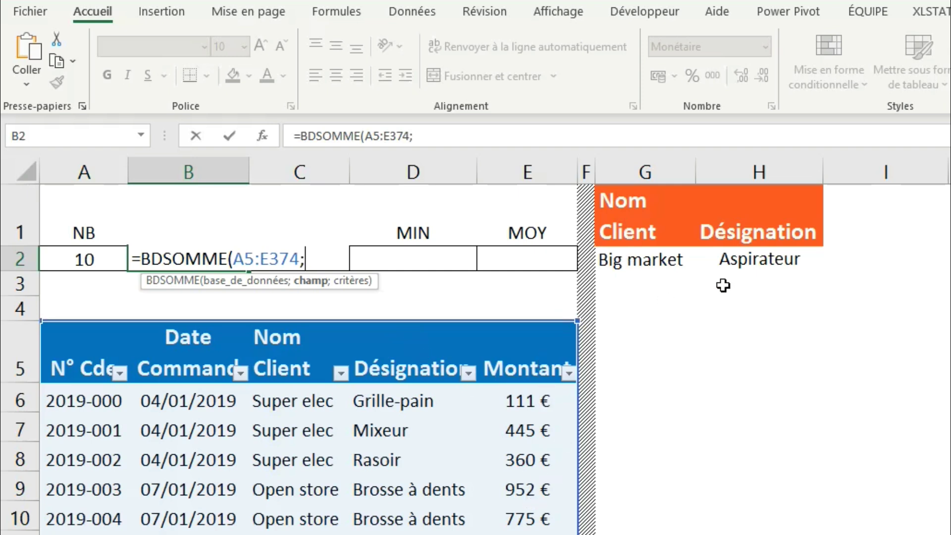
pyautogui.click(547, 372)
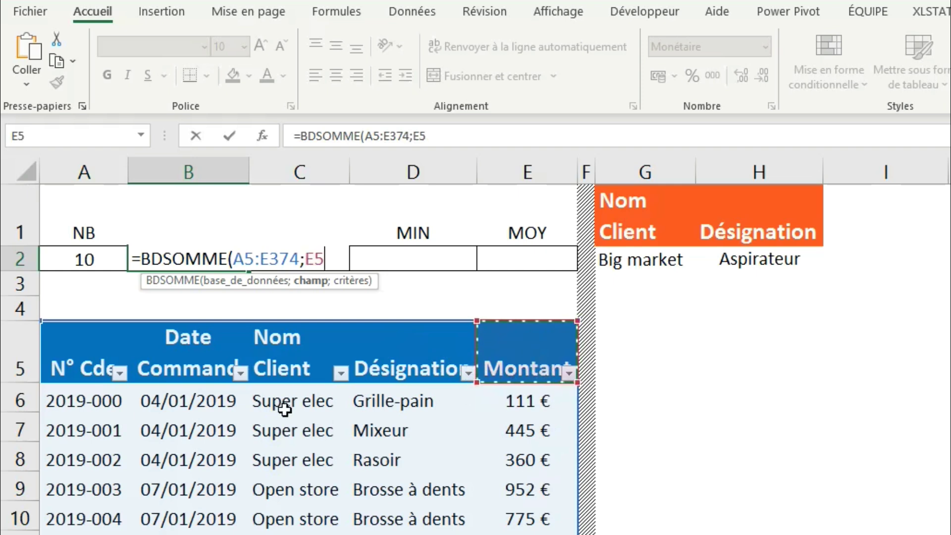
pyautogui.write(';')
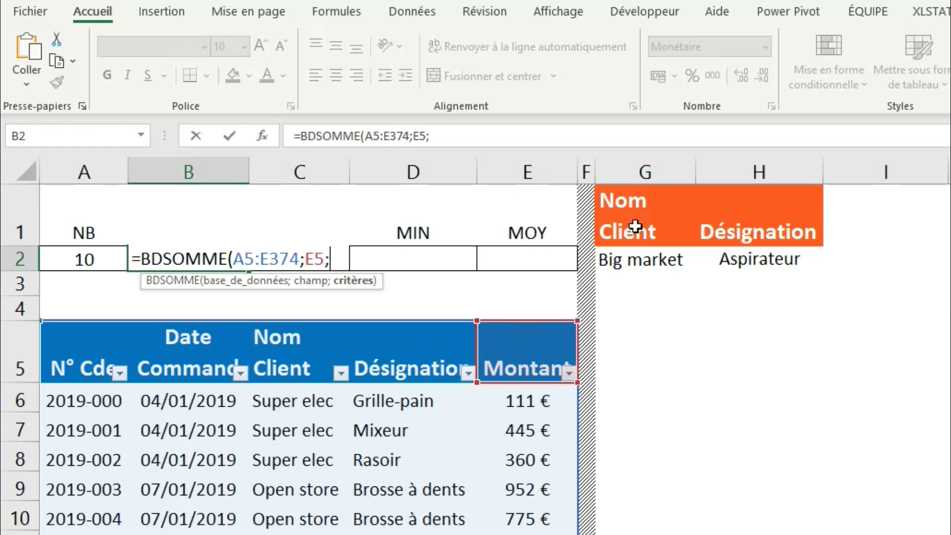
pyautogui.moveTo(636, 227); pyautogui.dragTo(745, 241)
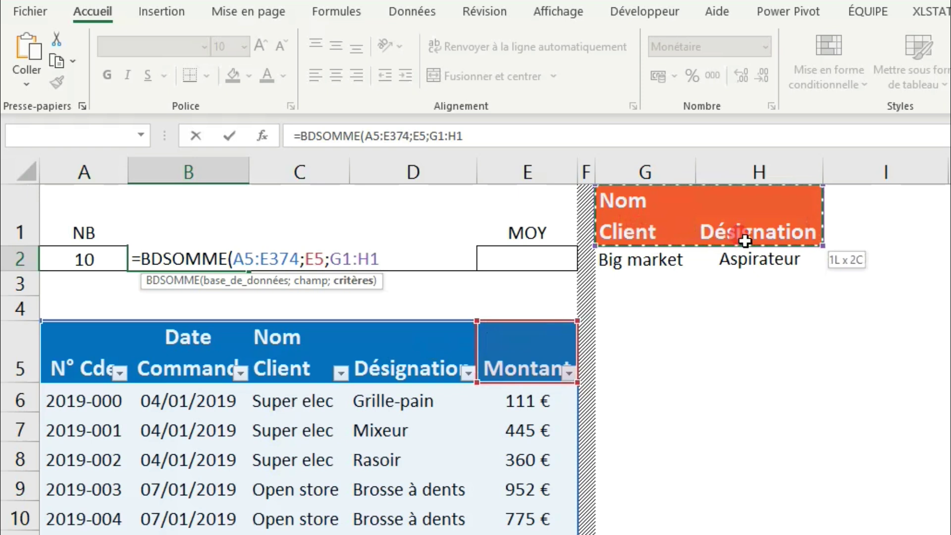
pyautogui.moveTo(749, 252); pyautogui.dragTo(749, 259)
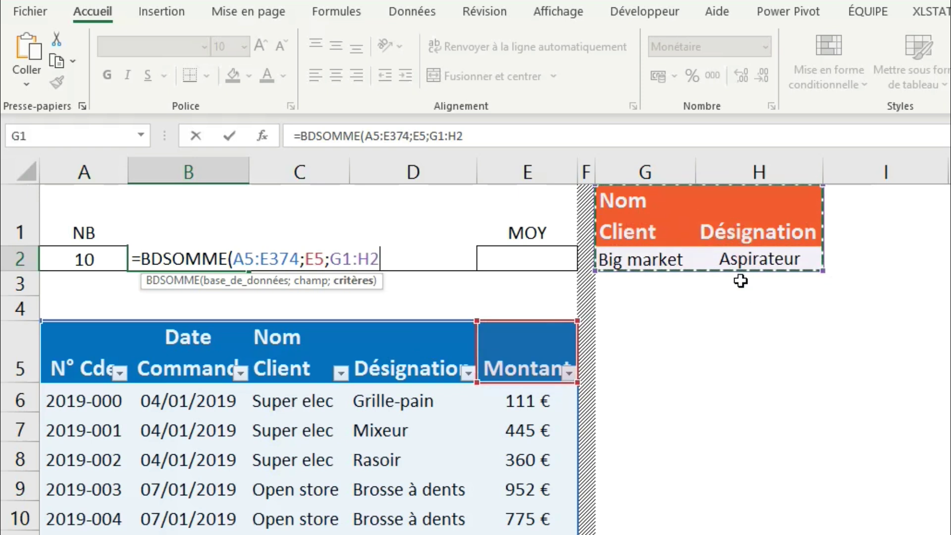
pyautogui.write(')')
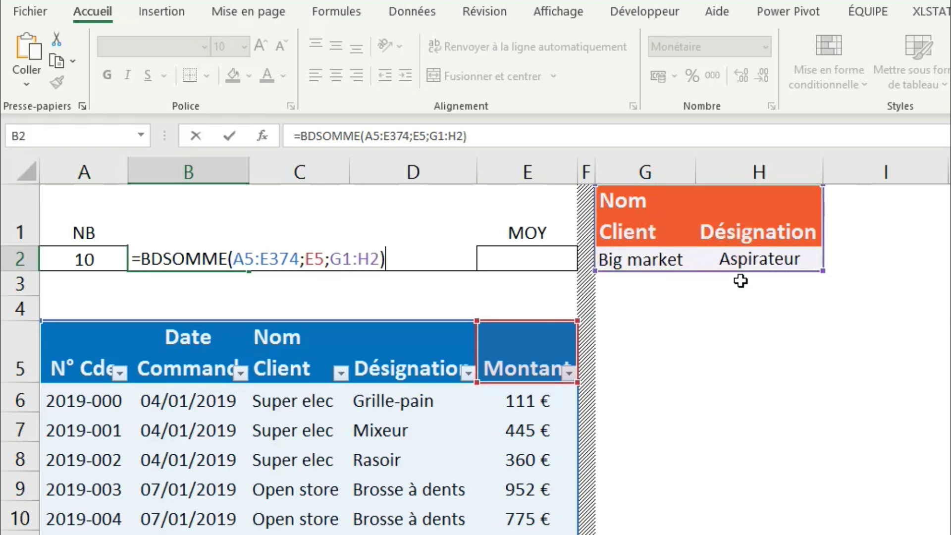
pyautogui.press('Return')
# Enter =BDMAX(A5:E374;E5;G1:H2) in C2, returning 2 655 €.
pyautogui.click(277, 260)
pyautogui.write('=')
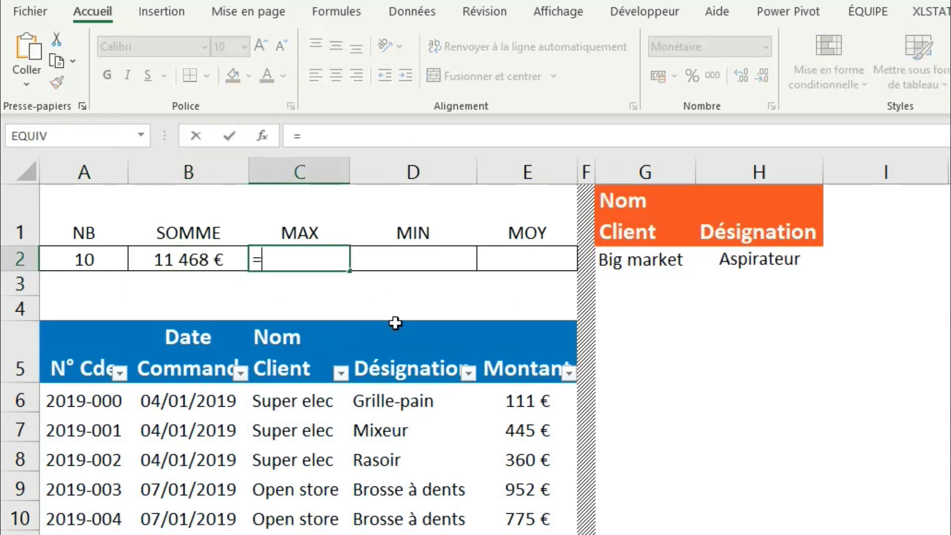
pyautogui.write('BD')
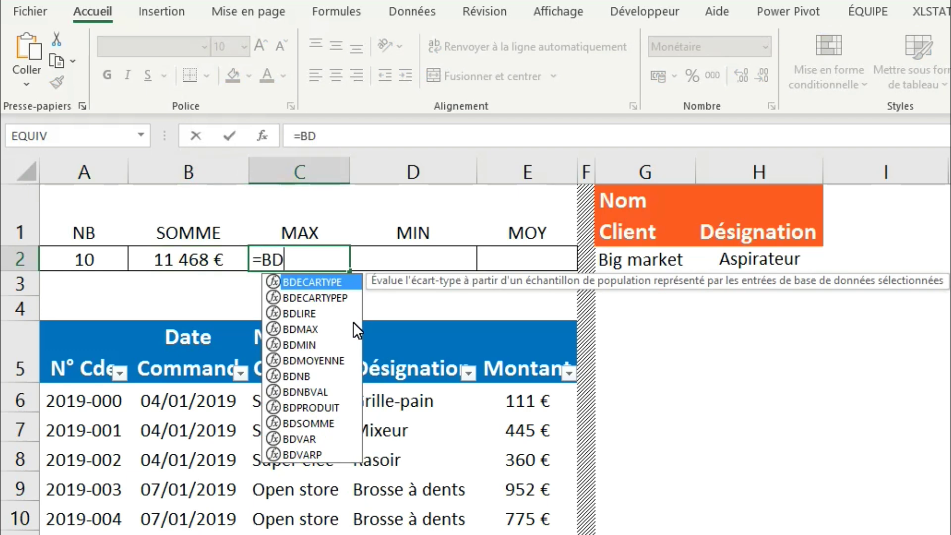
pyautogui.write('MAX')
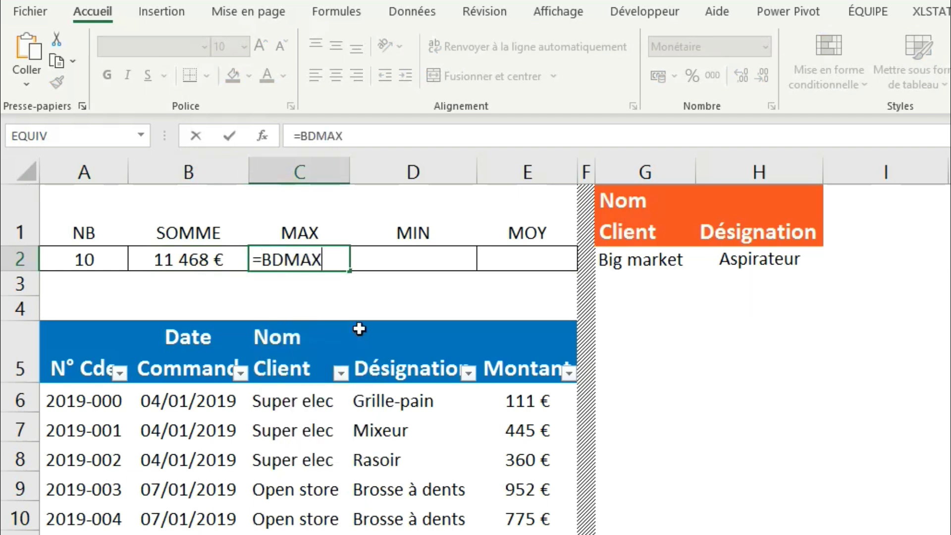
pyautogui.write('(')
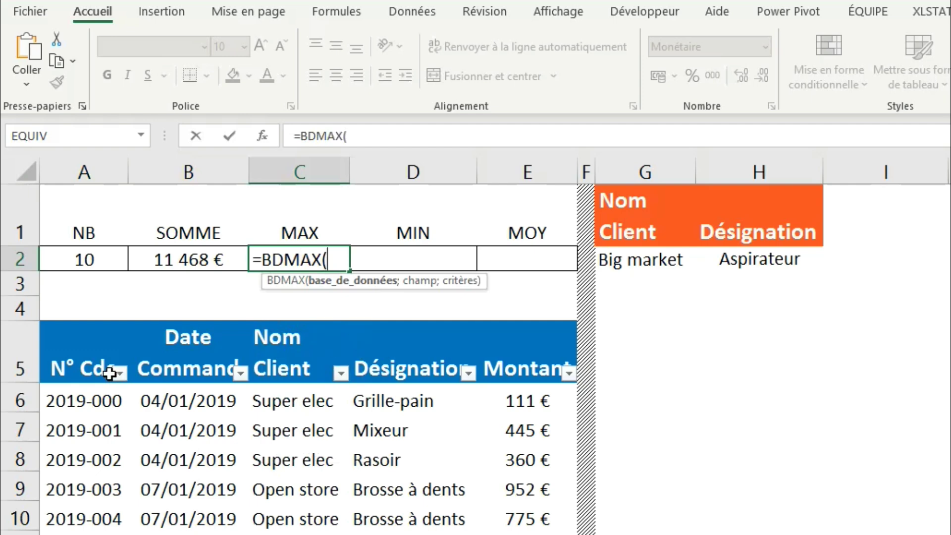
pyautogui.click(110, 374)
pyautogui.hotkey('ctrl', 'shift', 'Right')
pyautogui.hotkey('ctrl', 'shift', 'Down')
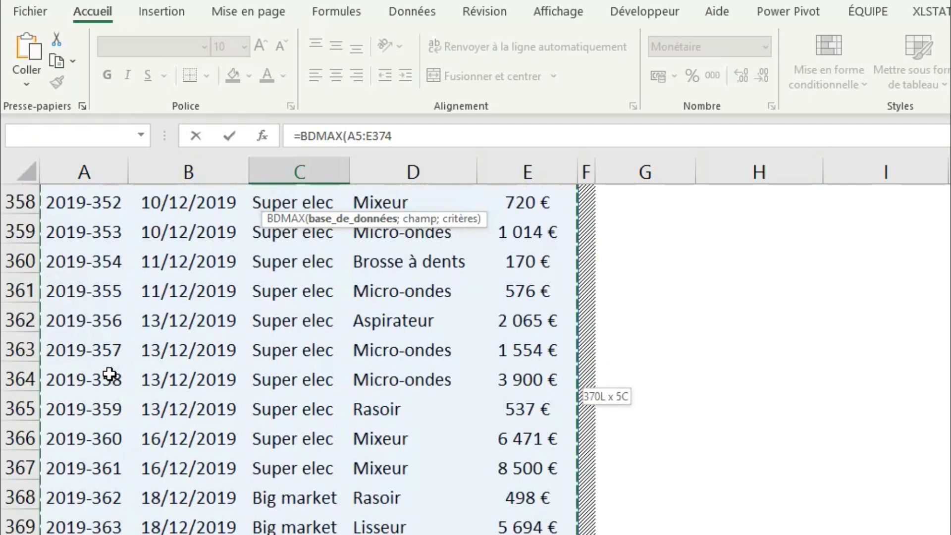
pyautogui.write(';')
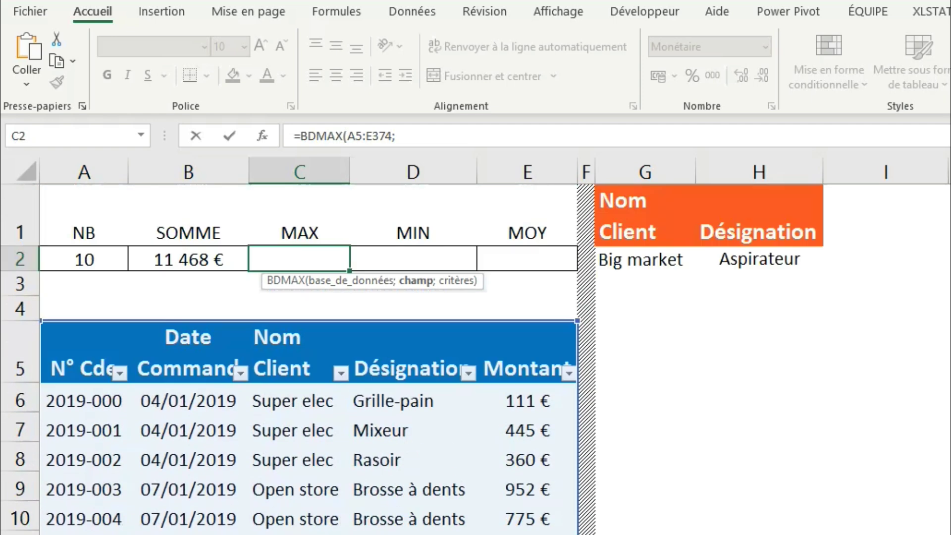
pyautogui.click(534, 374)
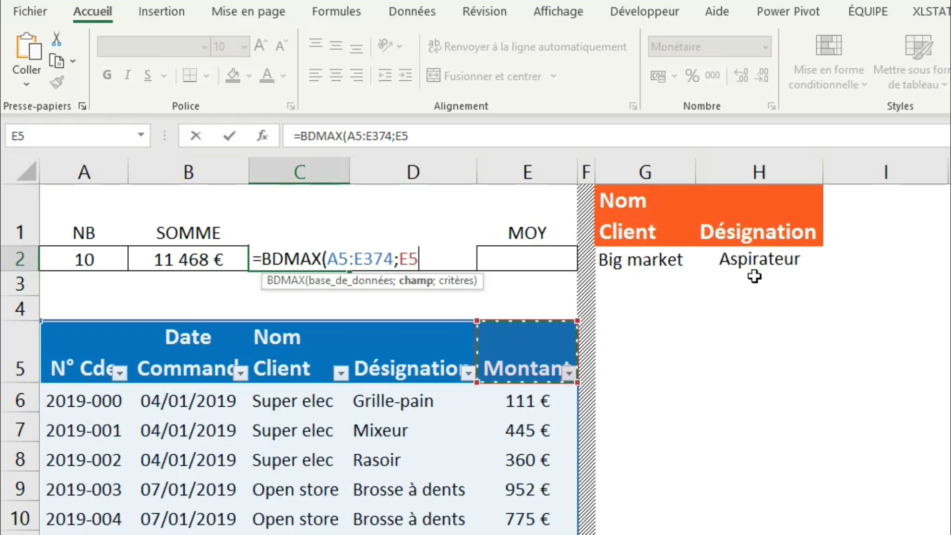
pyautogui.write(';')
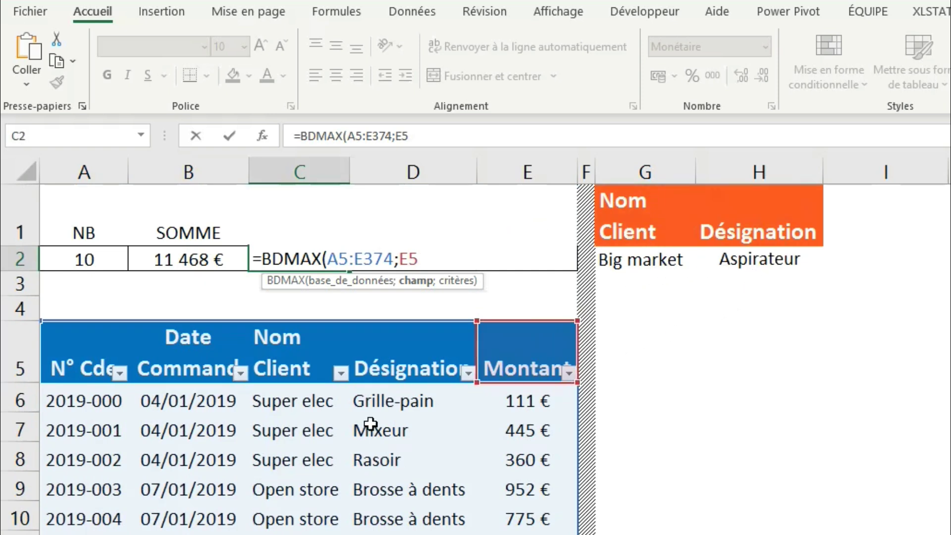
pyautogui.moveTo(633, 218); pyautogui.dragTo(785, 270)
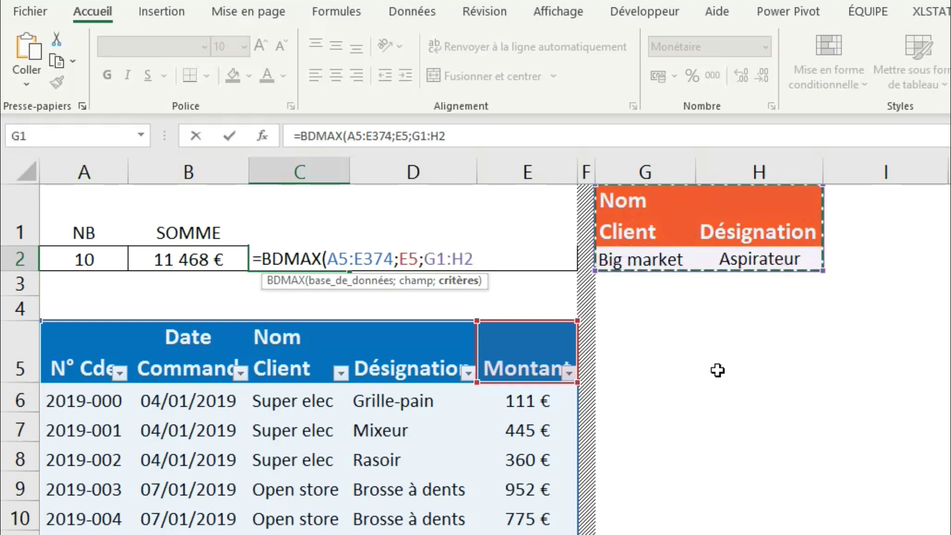
pyautogui.write(')')
pyautogui.press('Return')
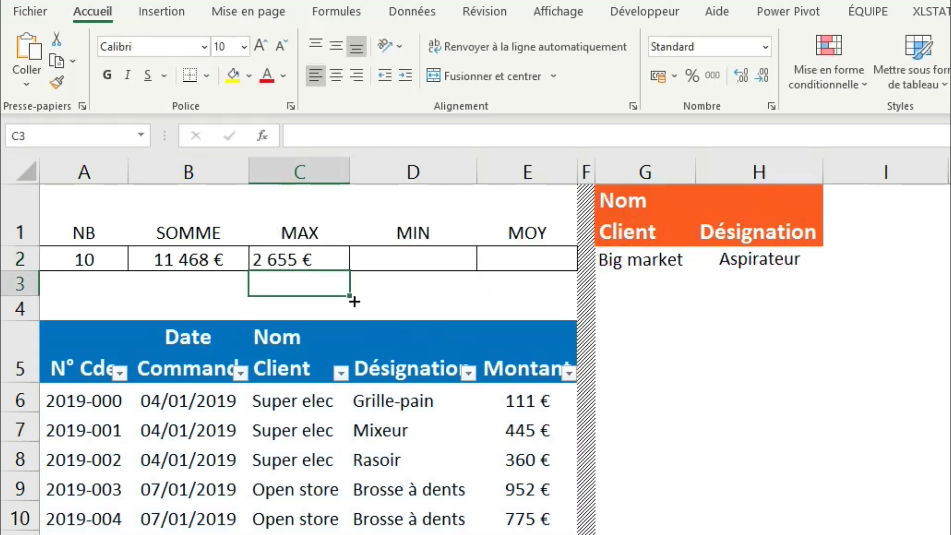
# Make C2's references absolute: $A$5:$E$374, $E$5 and $G$1:$H$2.
pyautogui.click(302, 265)
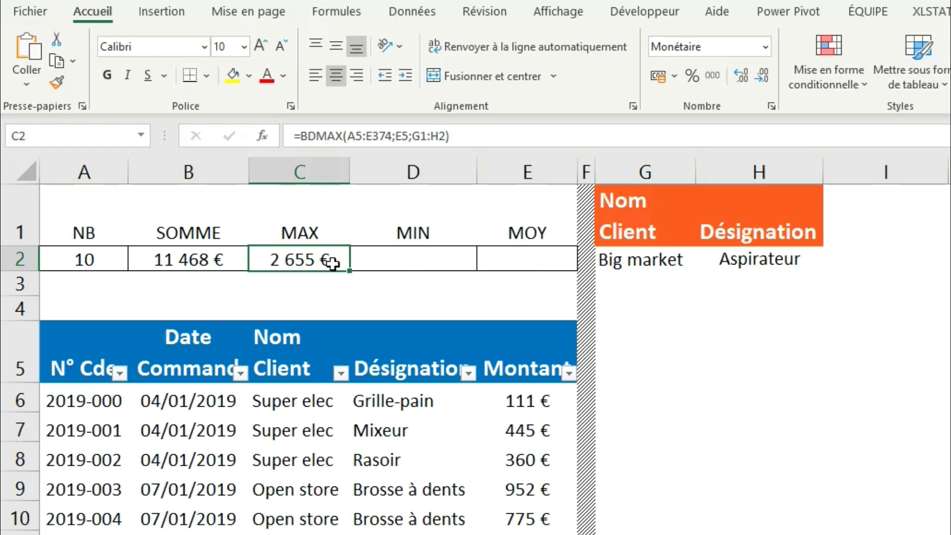
pyautogui.click(364, 136)
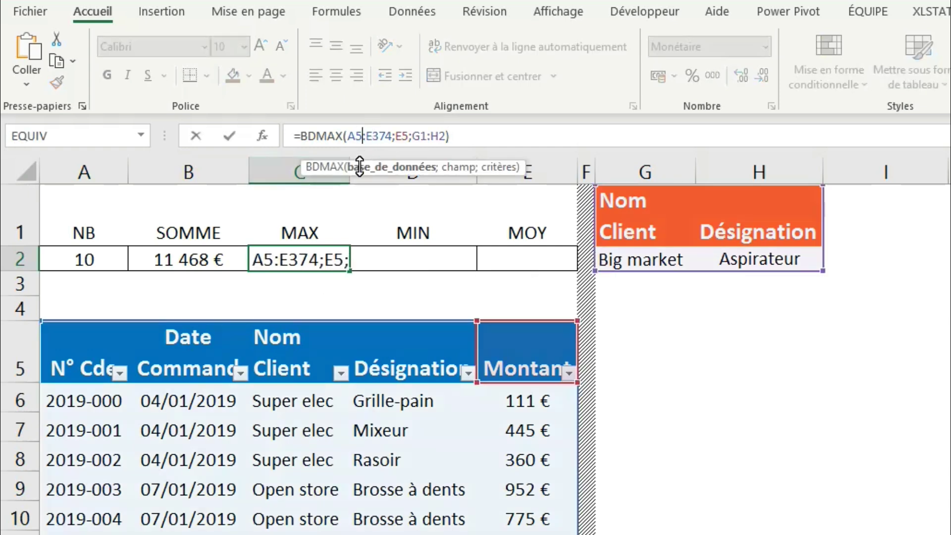
pyautogui.moveTo(355, 136); pyautogui.dragTo(392, 136)
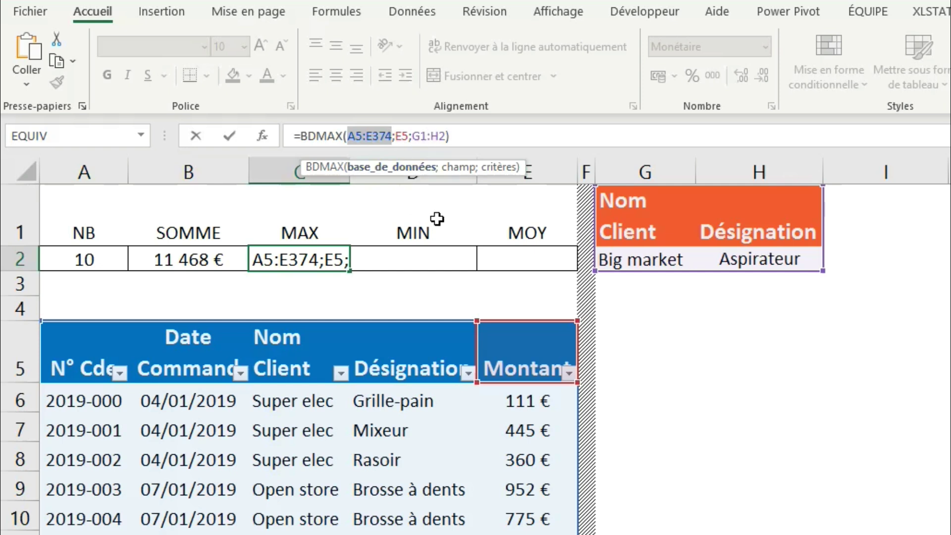
pyautogui.press('F4')
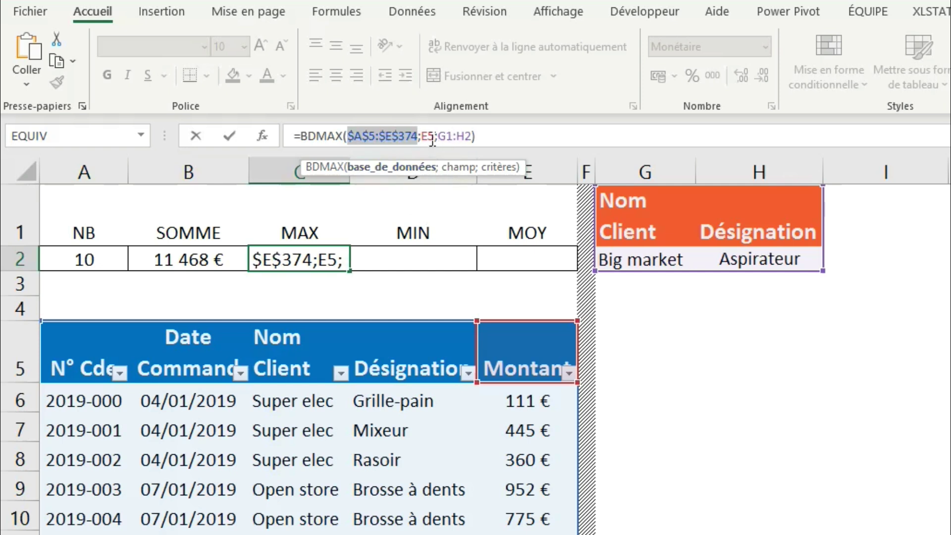
pyautogui.doubleClick(428, 138)
pyautogui.press('F4')
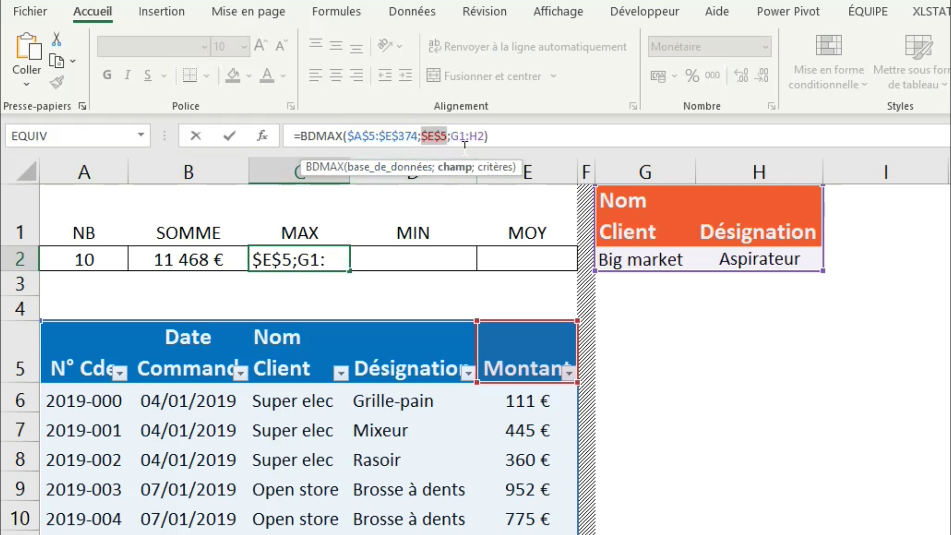
pyautogui.moveTo(451, 137); pyautogui.dragTo(478, 136)
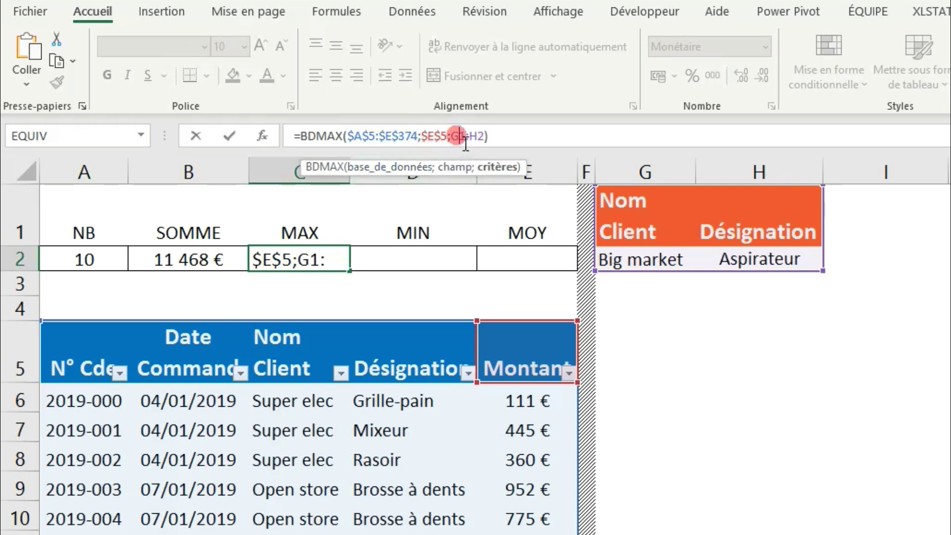
pyautogui.press('F4')
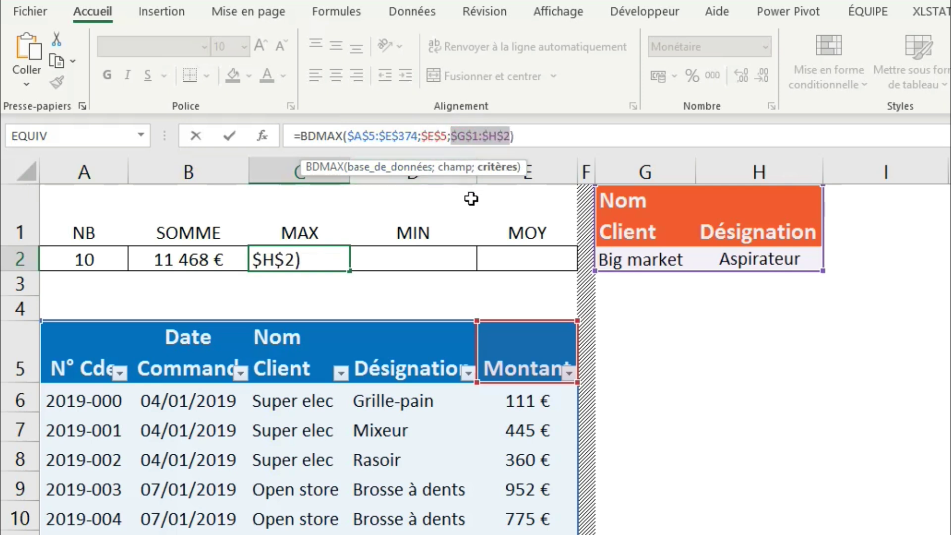
pyautogui.press('Return')
# Copy the BDMAX formula from C2 for pasting into D2:E2.
pyautogui.click(330, 268)
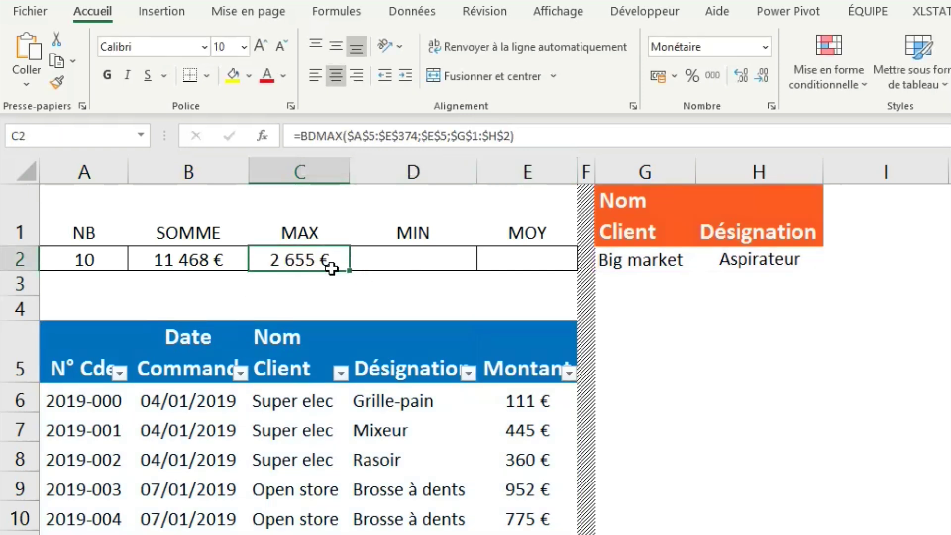
pyautogui.hotkey('ctrl', 'c')
pyautogui.moveTo(441, 257); pyautogui.dragTo(510, 261)
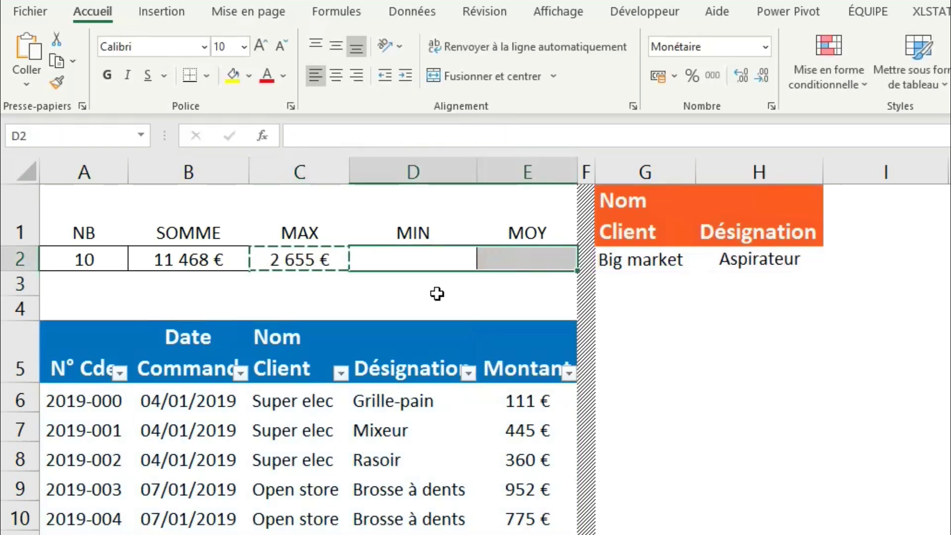
# Paste into D2:E2 and change D2 to BDMIN, returning 115 €.
pyautogui.hotkey('ctrl', 'v')
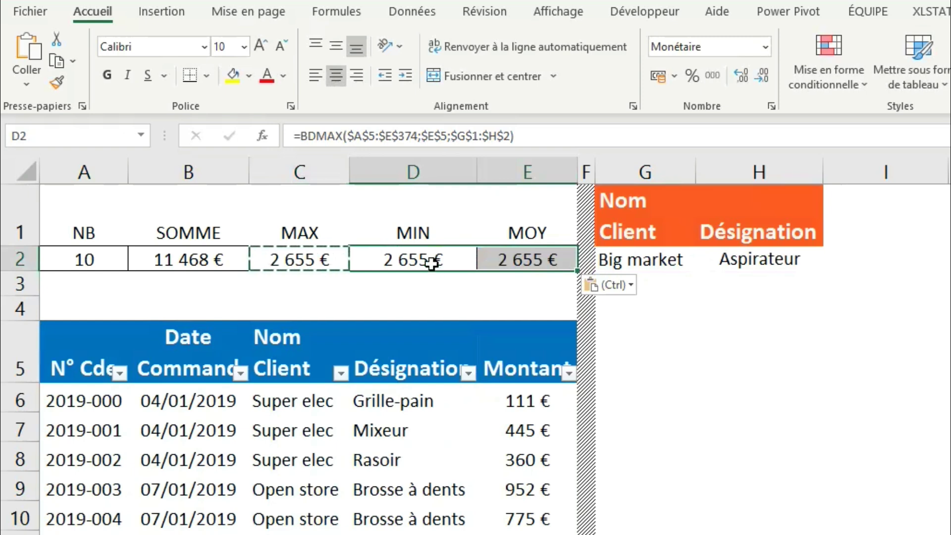
pyautogui.click(432, 262)
pyautogui.click(345, 136)
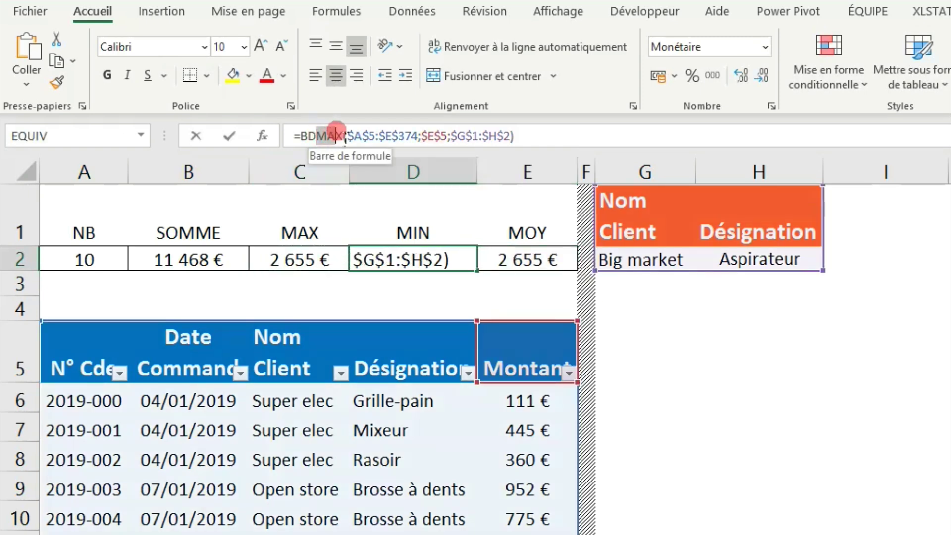
pyautogui.write('M')
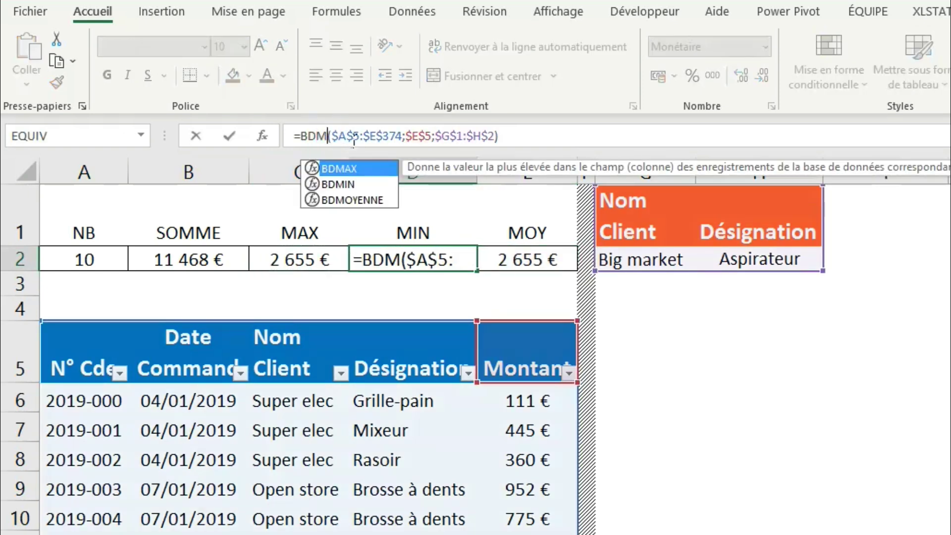
pyautogui.write('N')
pyautogui.press('BackSpace')
pyautogui.write('IN')
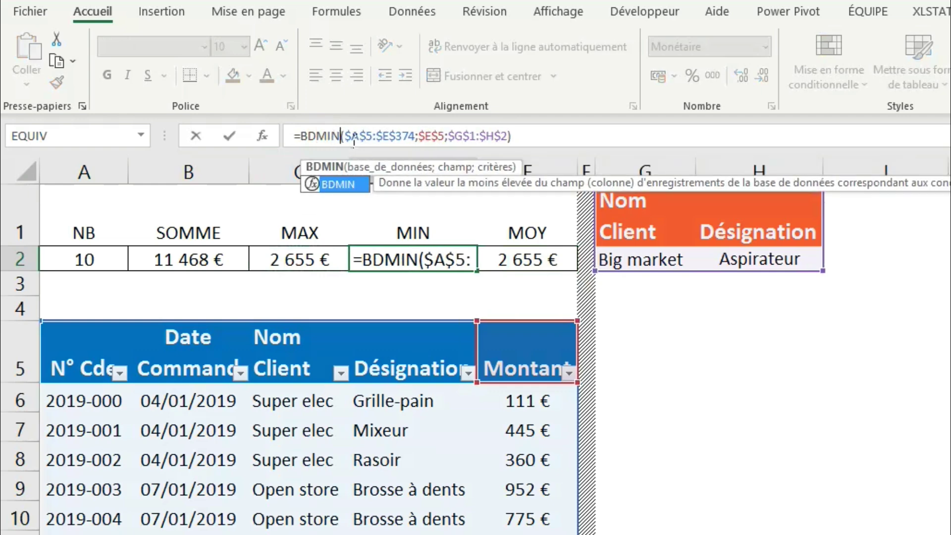
pyautogui.press('Return')
# Change E2 to BDMOYENNE, returning 1 147 €, and review both formulas.
pyautogui.click(511, 260)
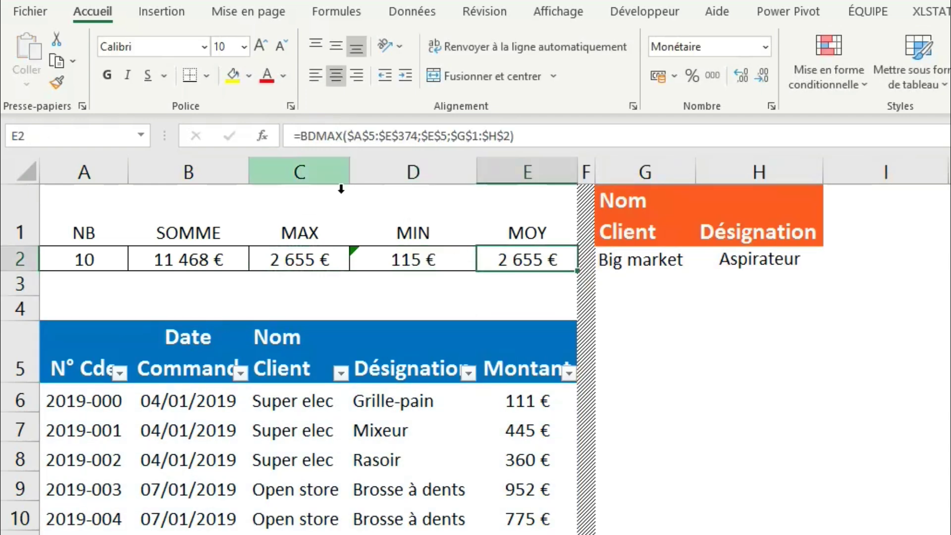
pyautogui.moveTo(317, 136); pyautogui.dragTo(347, 143)
pyautogui.write('M')
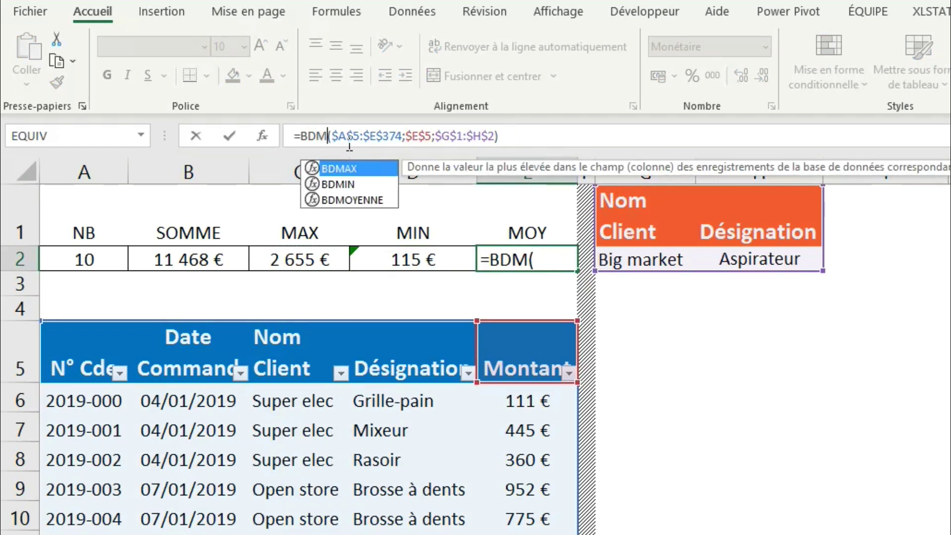
pyautogui.write('OYENNE')
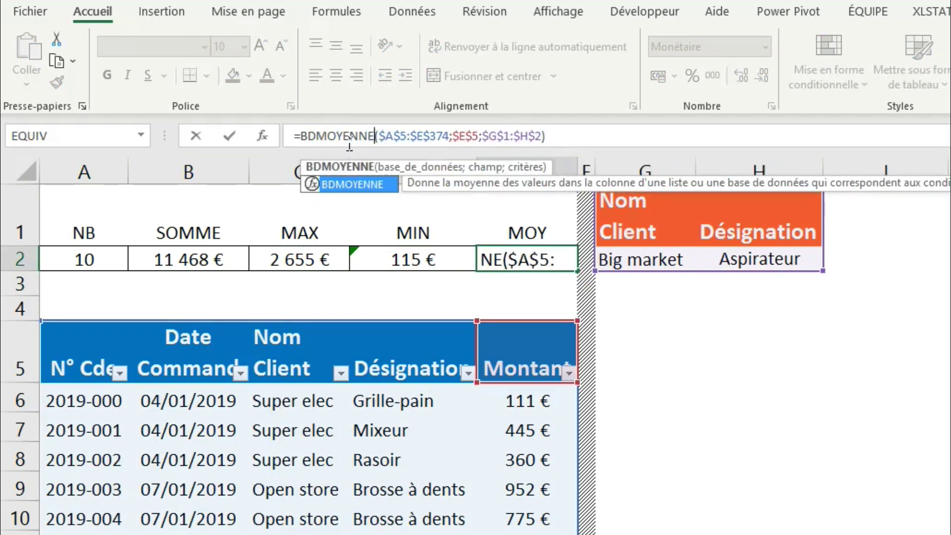
pyautogui.press('Return')
pyautogui.click(429, 266)
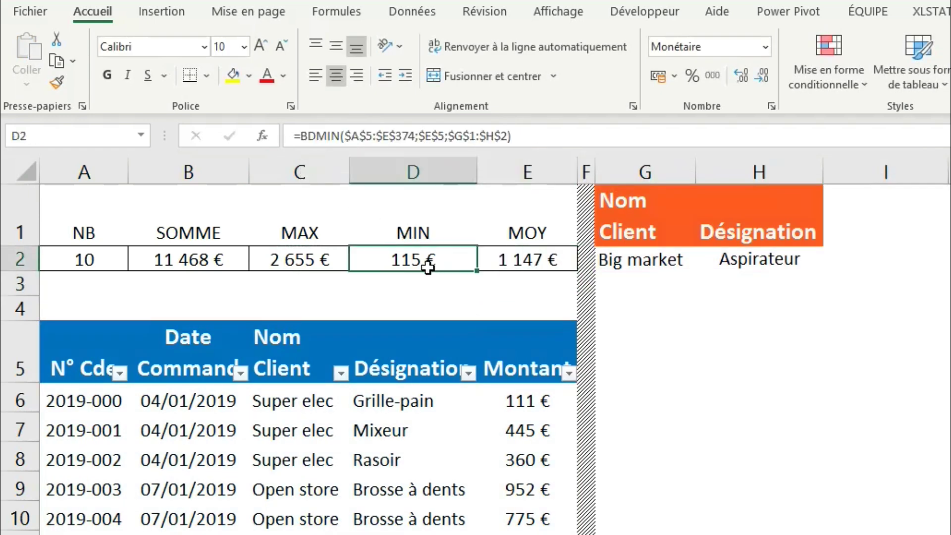
pyautogui.click(501, 269)
pyautogui.click(451, 136)
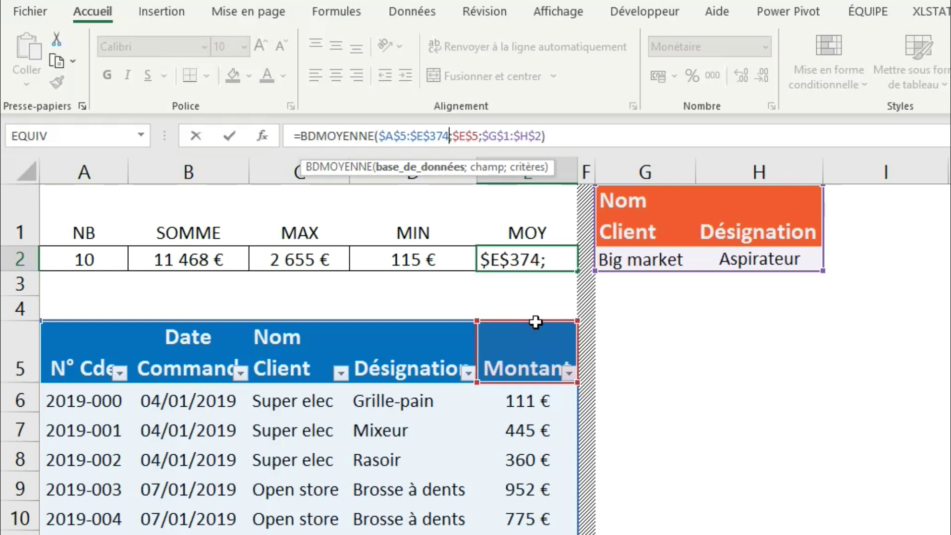
pyautogui.click(515, 138)
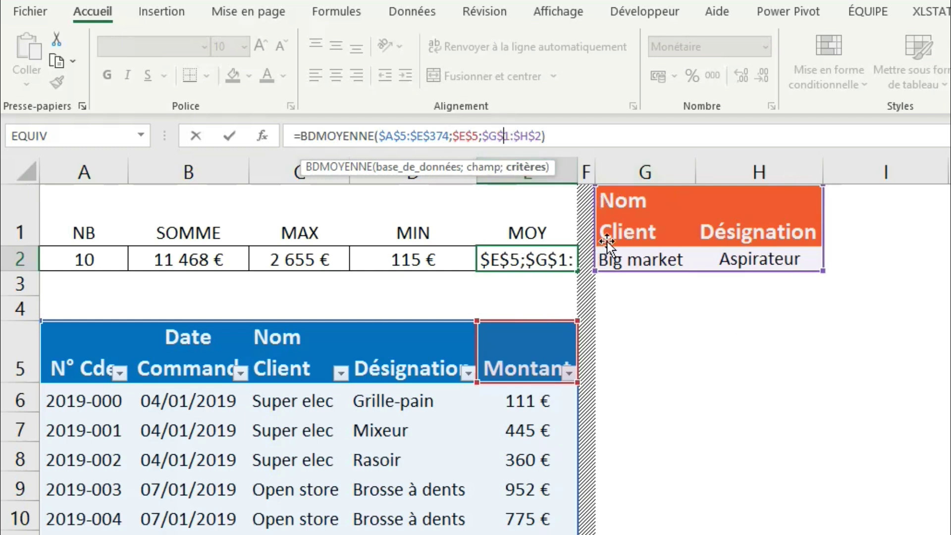
pyautogui.press('Return')
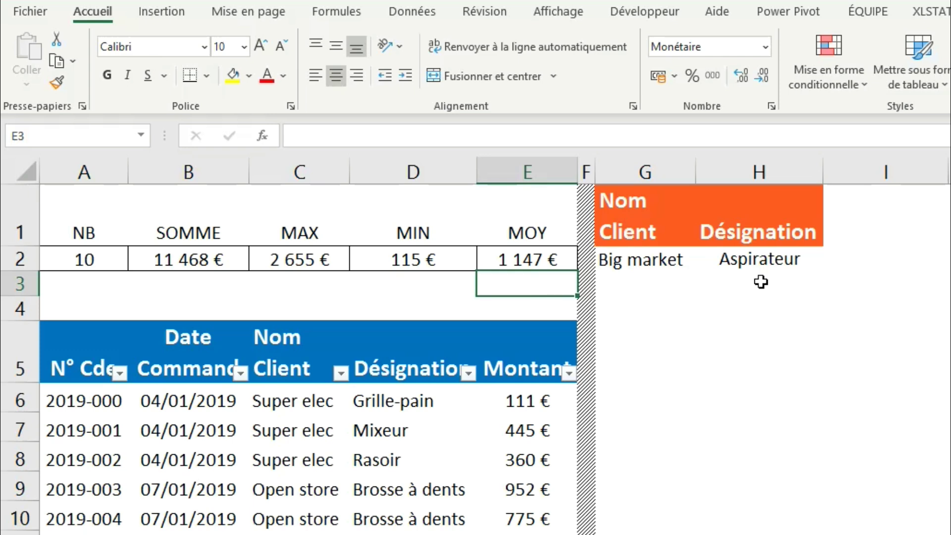
# Duplicate the Big market / Aspirateur criteria row into G3:H3.
pyautogui.moveTo(617, 259); pyautogui.dragTo(733, 259)
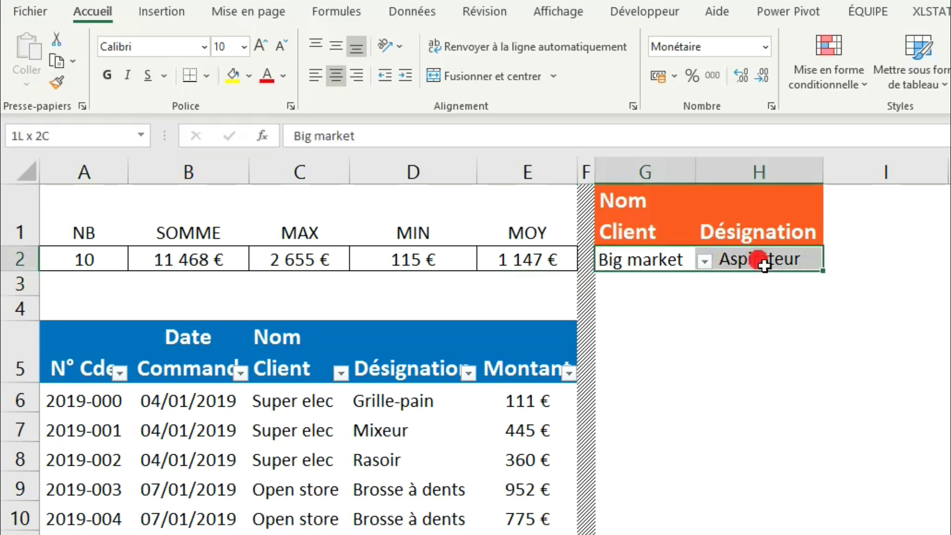
pyautogui.hotkey('ctrl', 'c')
pyautogui.click(642, 288)
pyautogui.hotkey('ctrl', 'v')
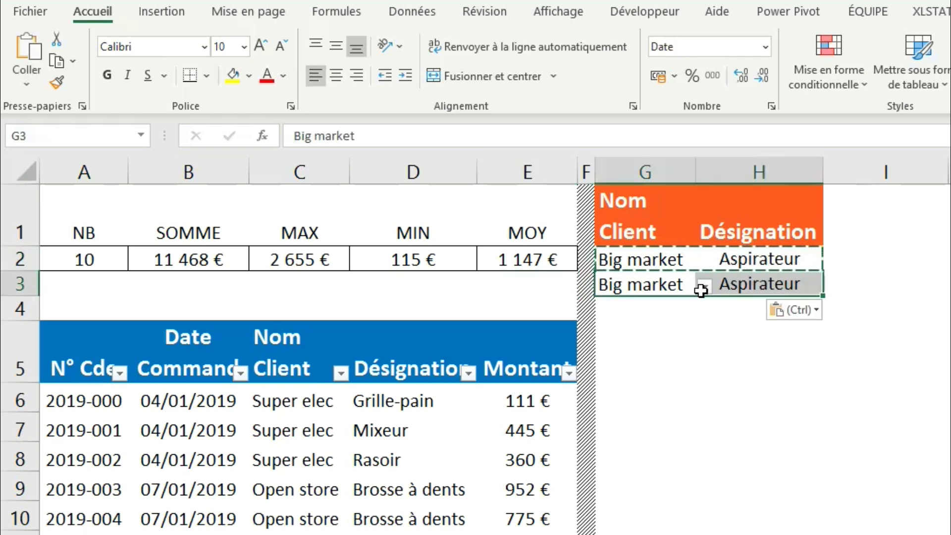
# Change row 2's criteria to client Super elec and product Épilateur.
pyautogui.click(693, 263)
pyautogui.click(703, 262)
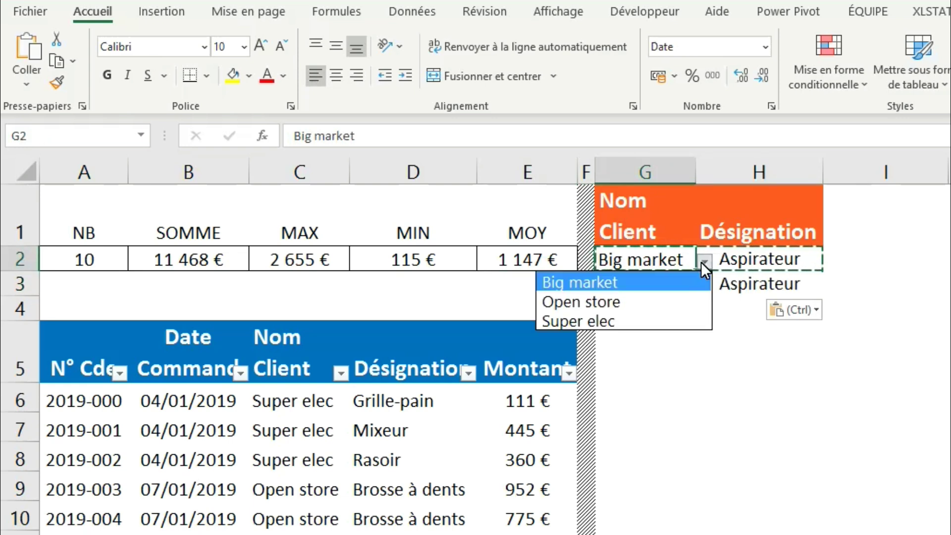
pyautogui.click(640, 319)
pyautogui.click(753, 260)
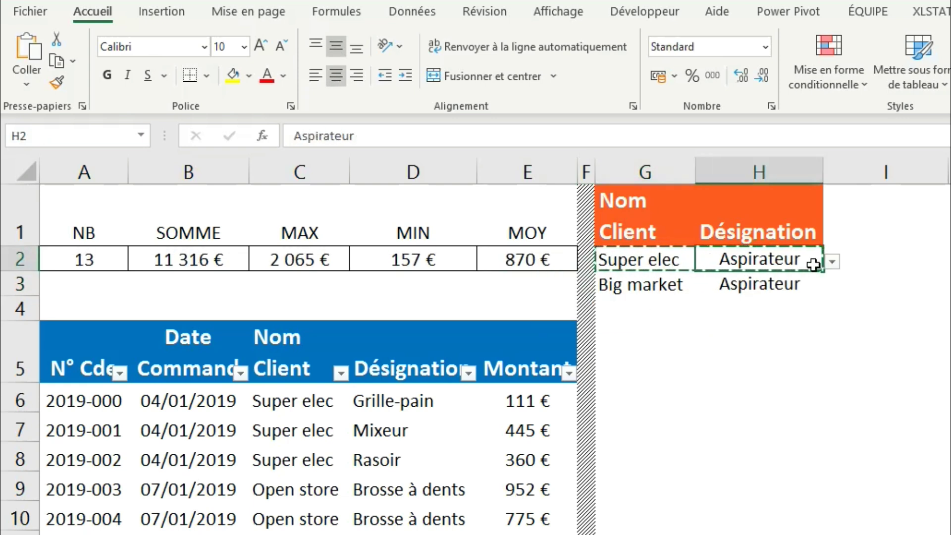
pyautogui.click(832, 260)
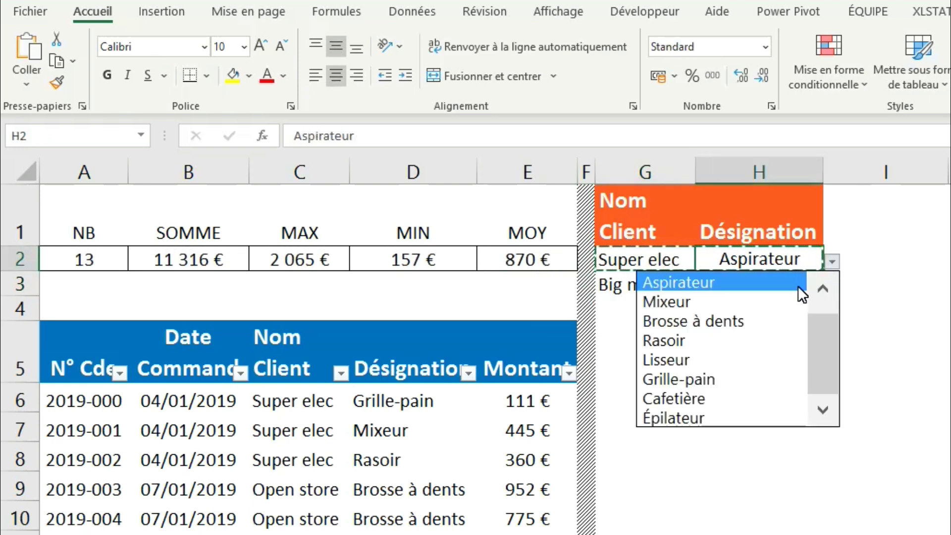
pyautogui.click(733, 416)
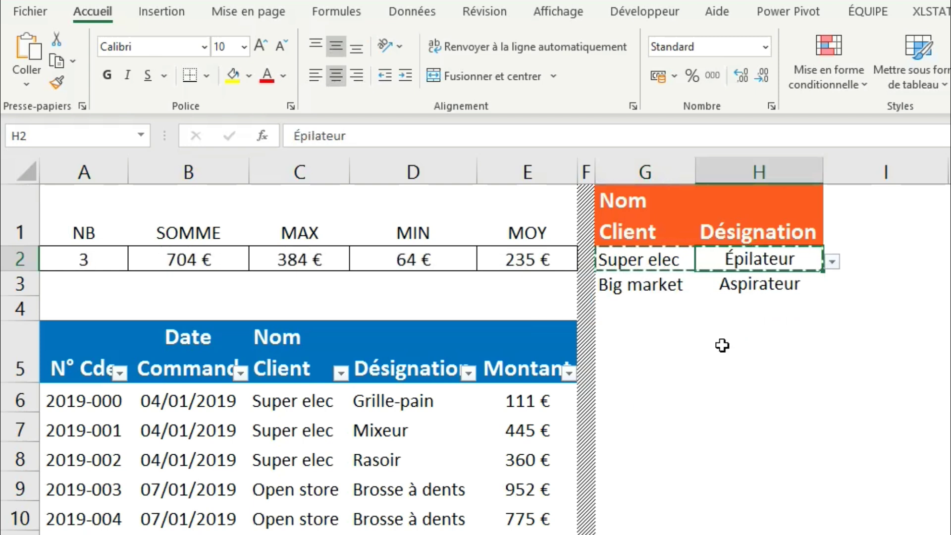
pyautogui.click(723, 343)
pyautogui.click(673, 337)
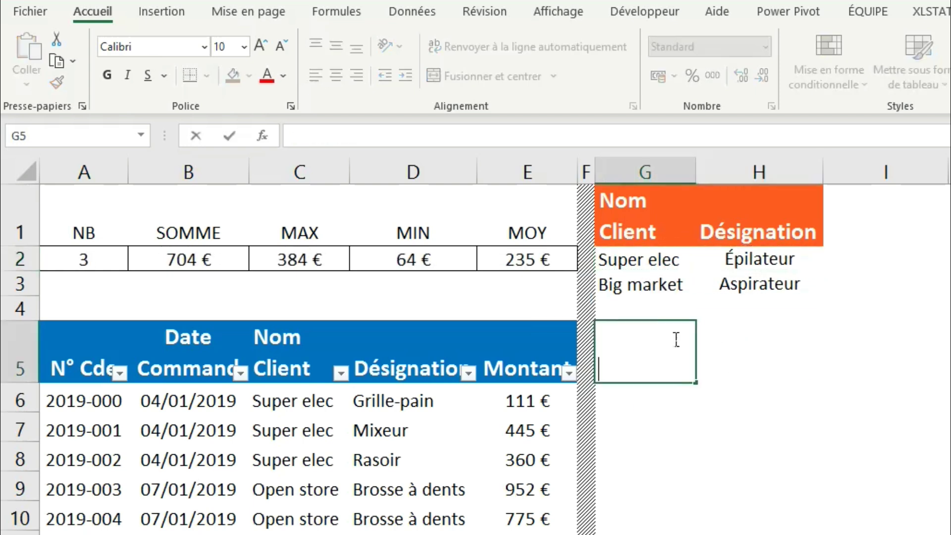
pyautogui.click(733, 354)
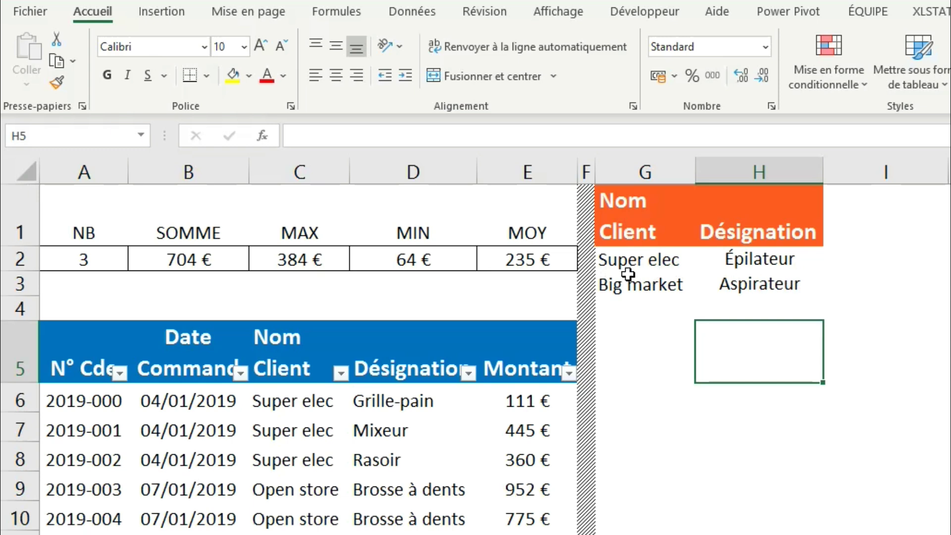
# Change A2's BDNB criteria argument from G1:H2 to G1:H3, giving 13.
pyautogui.click(83, 259)
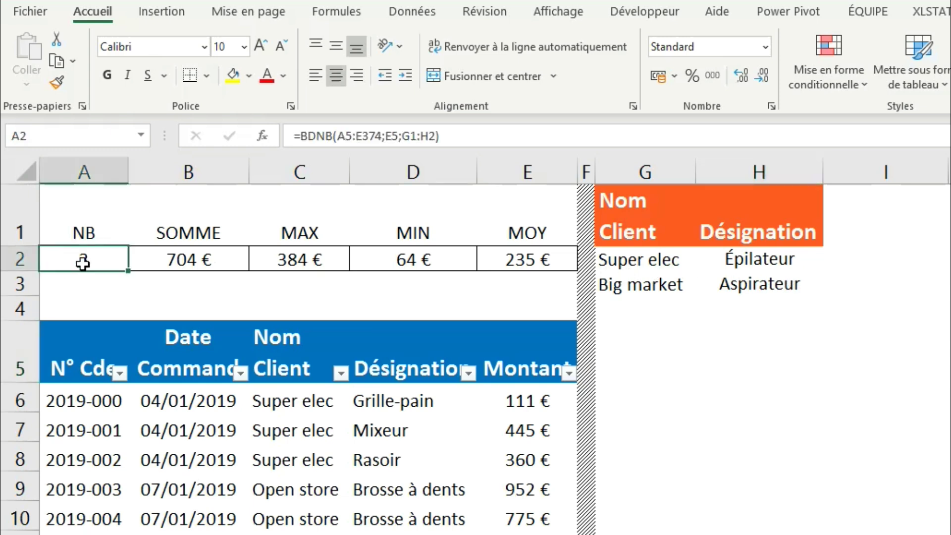
pyautogui.click(379, 144)
pyautogui.click(379, 144)
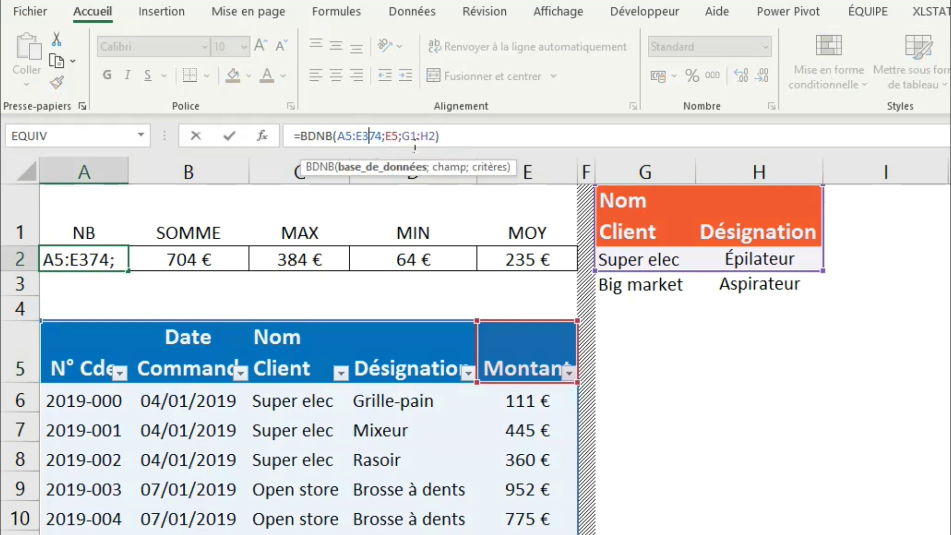
pyautogui.moveTo(402, 137); pyautogui.dragTo(420, 137)
pyautogui.click(441, 142)
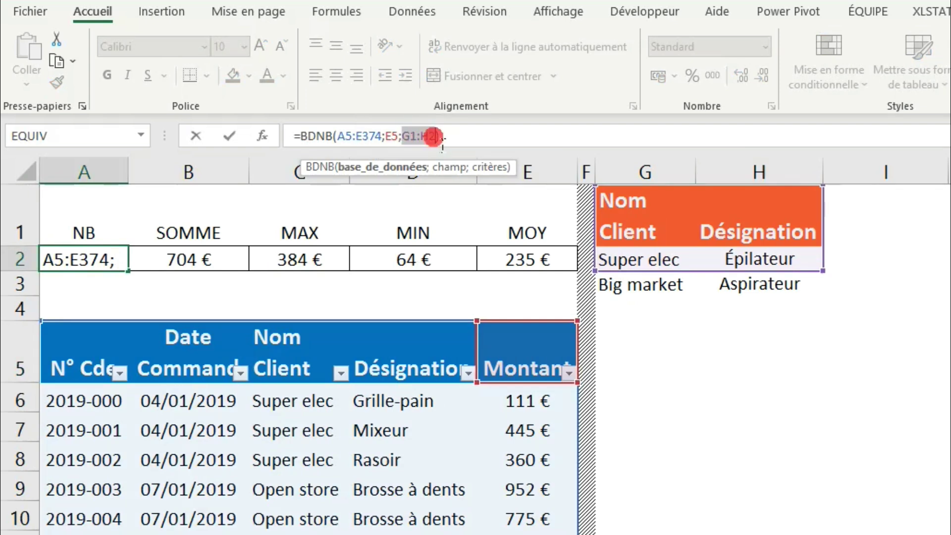
pyautogui.press('BackSpace')
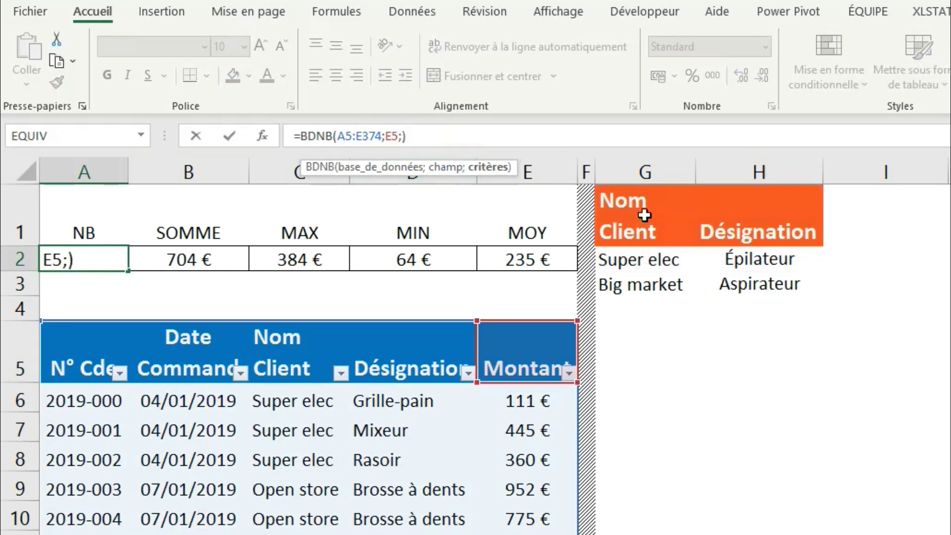
pyautogui.moveTo(613, 199); pyautogui.dragTo(758, 286)
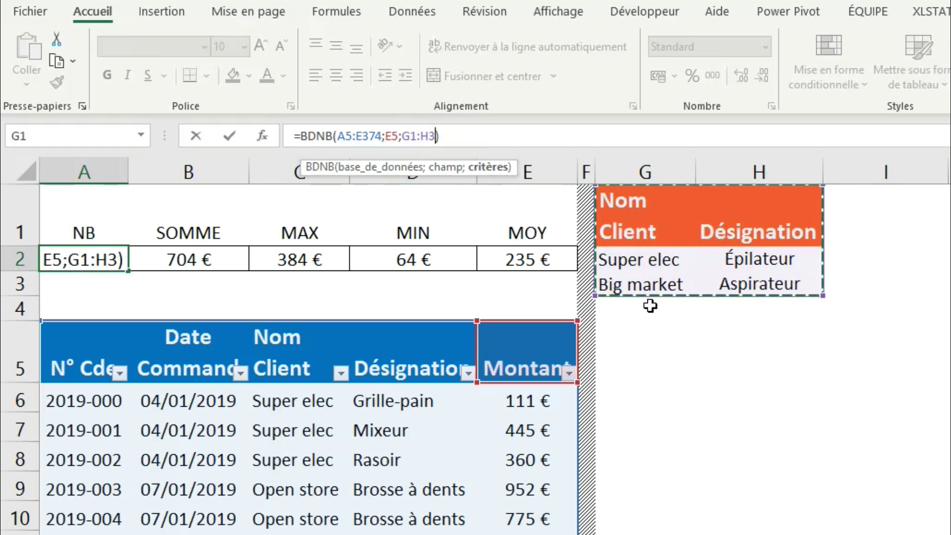
pyautogui.press('Return')
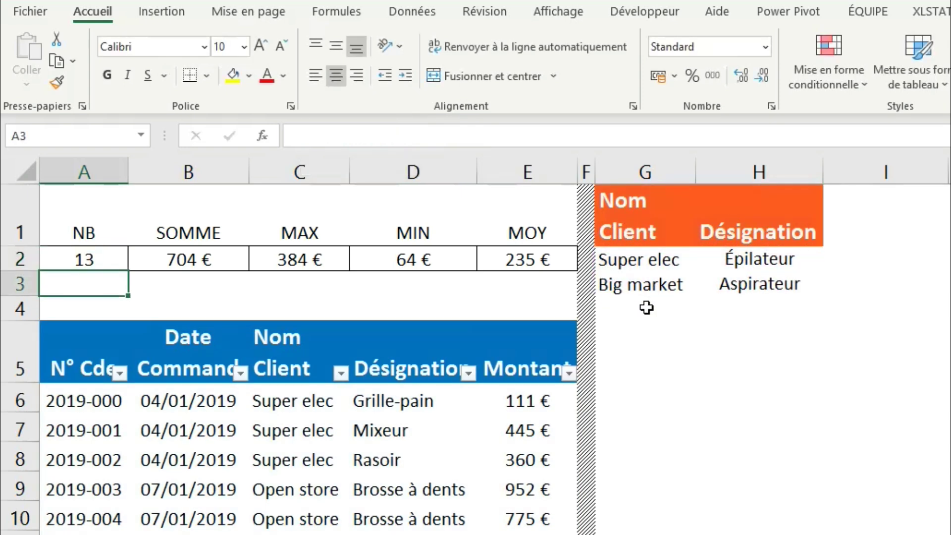
pyautogui.click(121, 259)
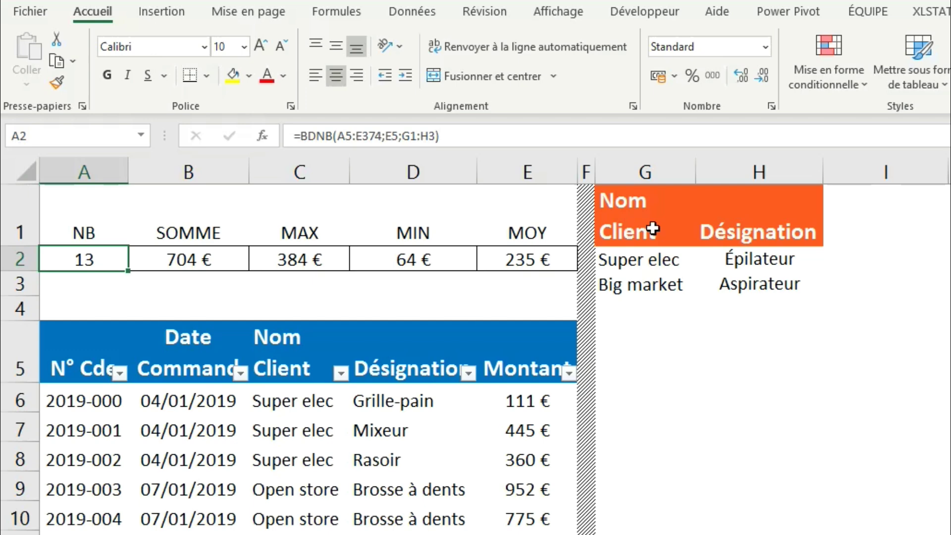
pyautogui.click(377, 136)
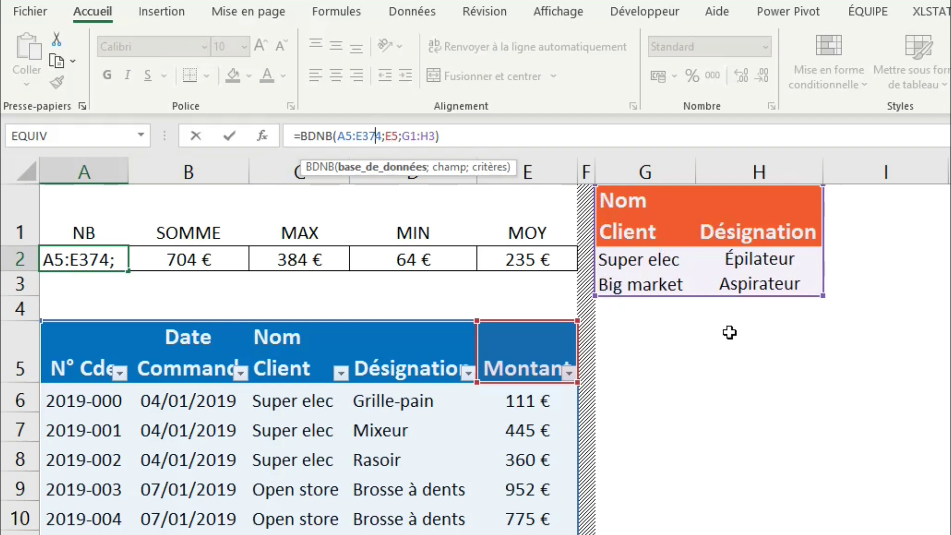
pyautogui.press('Return')
# Clear the Big market criterion in G3 and the Aspirateur criterion in H3.
pyautogui.click(634, 291)
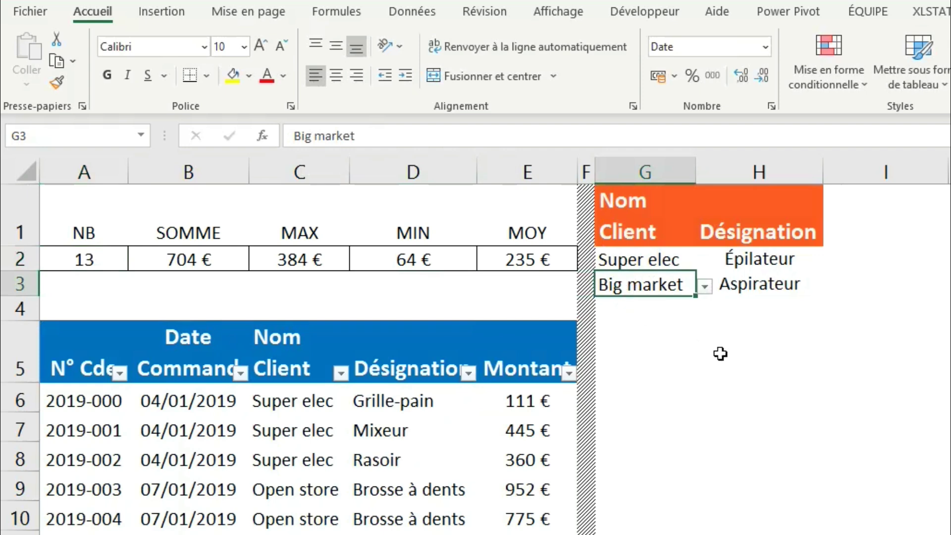
pyautogui.press('BackSpace')
pyautogui.press('Return')
pyautogui.click(760, 289)
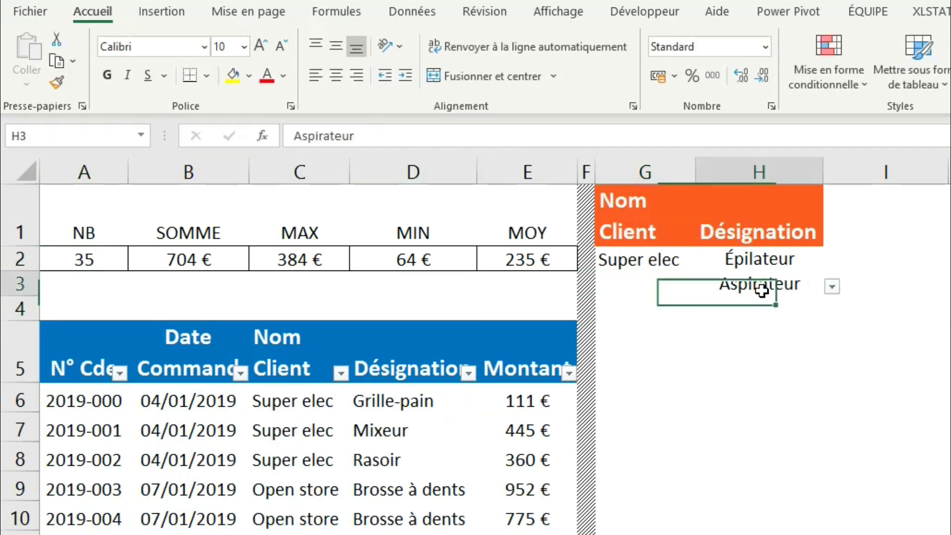
pyautogui.press('BackSpace')
pyautogui.press('Return')
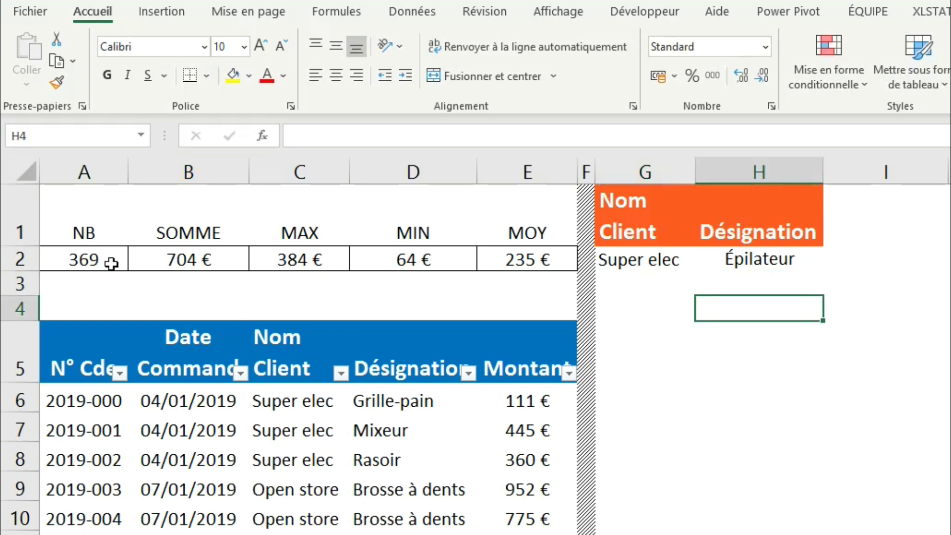
# Compare the remaining Super elec / Épilateur row G2:H2 with the emptied G3:H3 row.
pyautogui.press('Up')
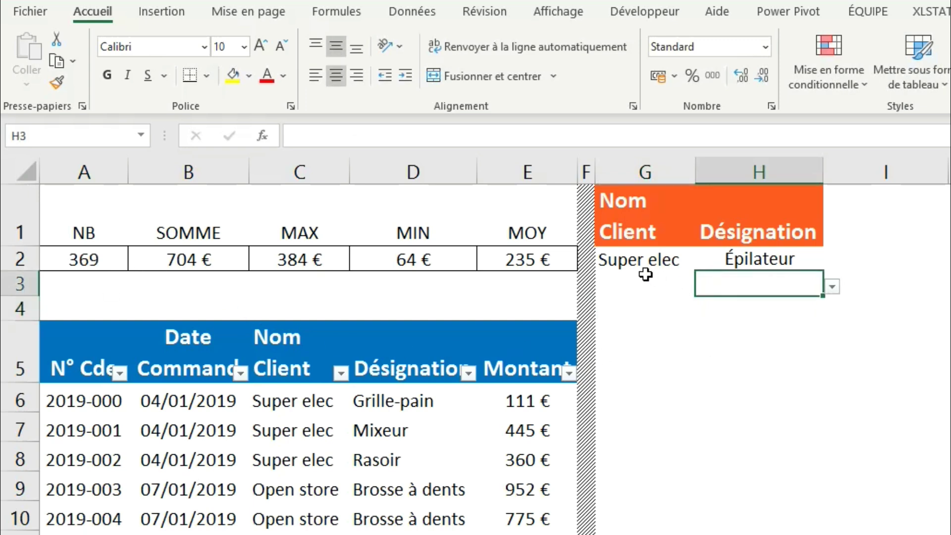
pyautogui.moveTo(644, 262); pyautogui.dragTo(729, 263)
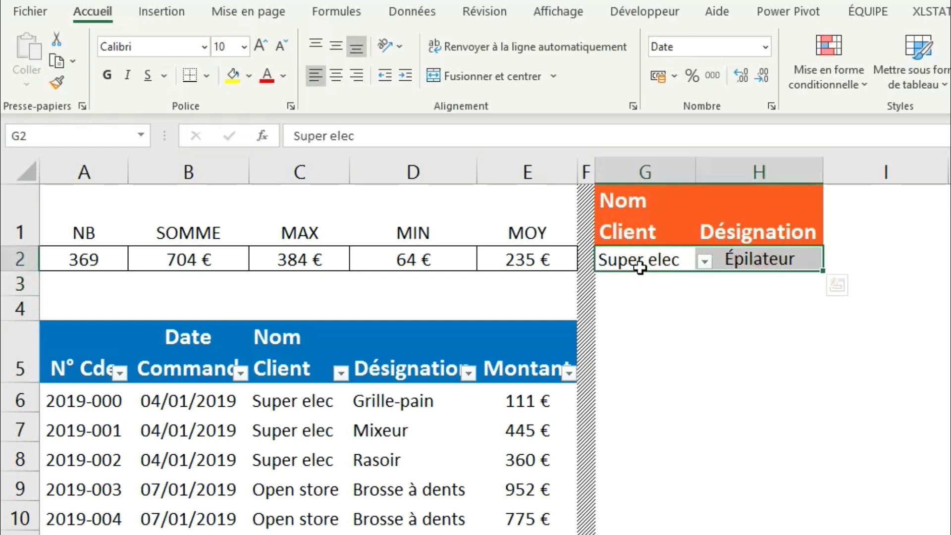
pyautogui.click(638, 265)
pyautogui.click(770, 271)
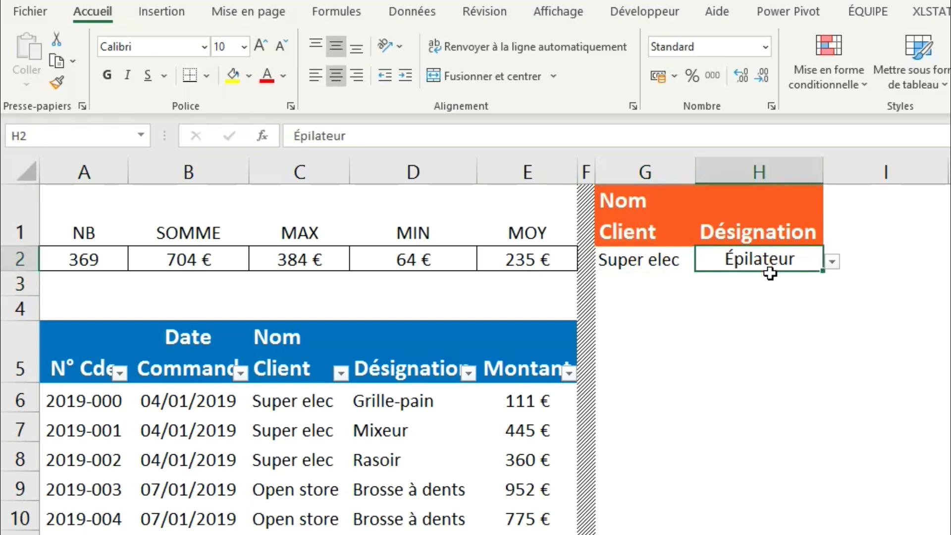
pyautogui.moveTo(652, 291)
pyautogui.mouseDown()
pyautogui.moveTo(802, 285)
pyautogui.moveTo(793, 297)
pyautogui.mouseUp()
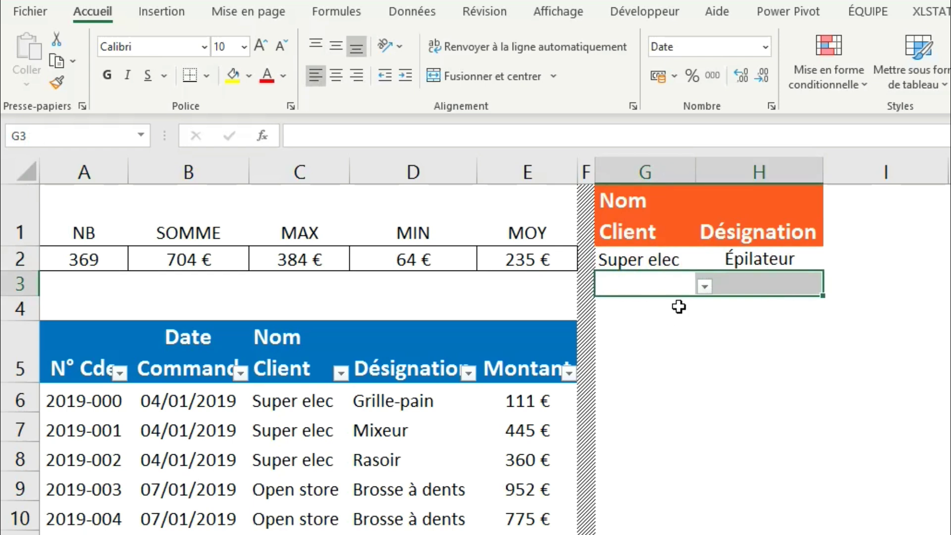
pyautogui.click(74, 407)
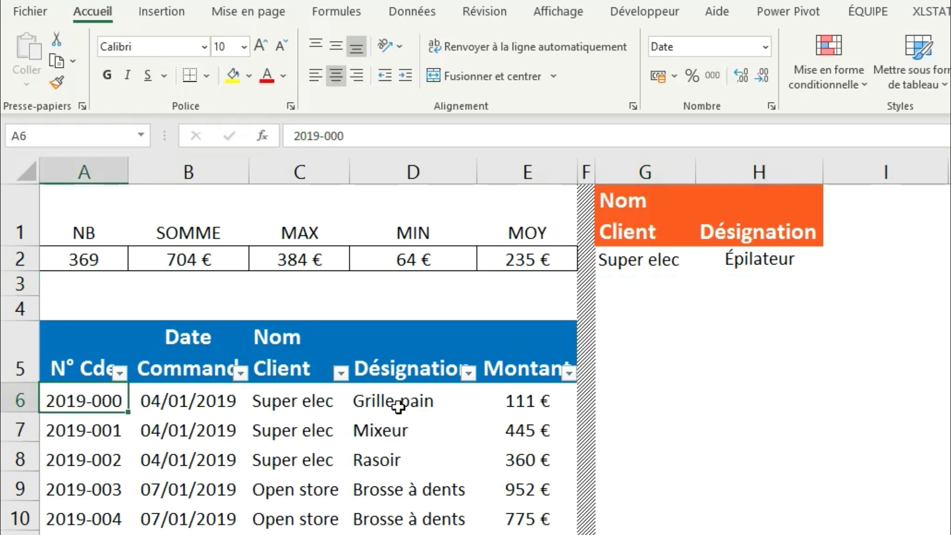
# Check the order table's last row, then return to the top of the table.
pyautogui.hotkey('ctrl', 'shift', 'Down')
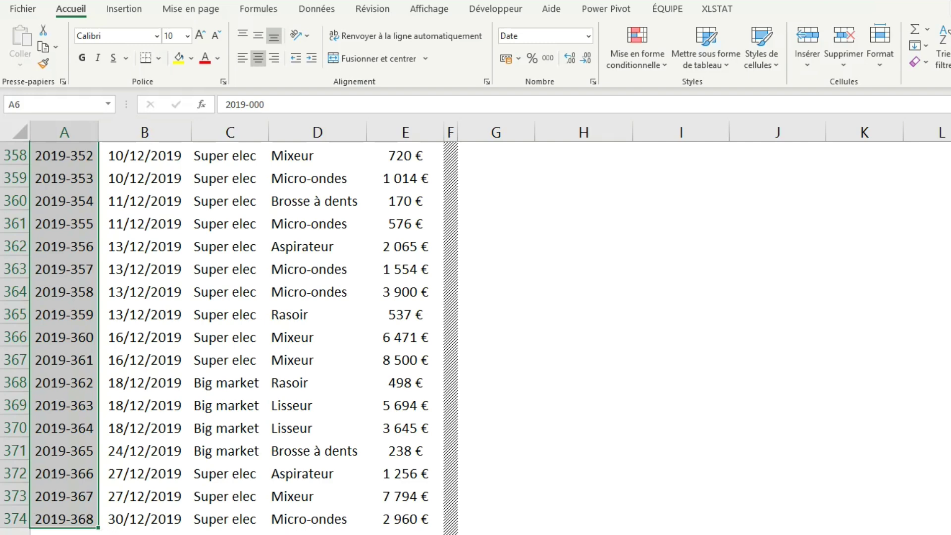
pyautogui.scroll(20, 228, 337)
pyautogui.click(327, 248)
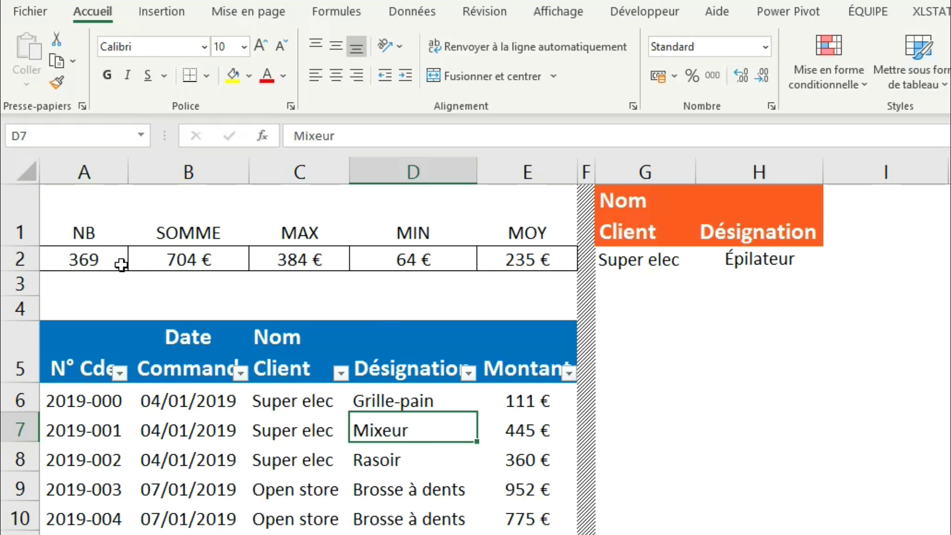
pyautogui.click(636, 290)
# Review the NB BDNB formula in A2 and its field argument E5.
pyautogui.click(70, 256)
pyautogui.press('F2')
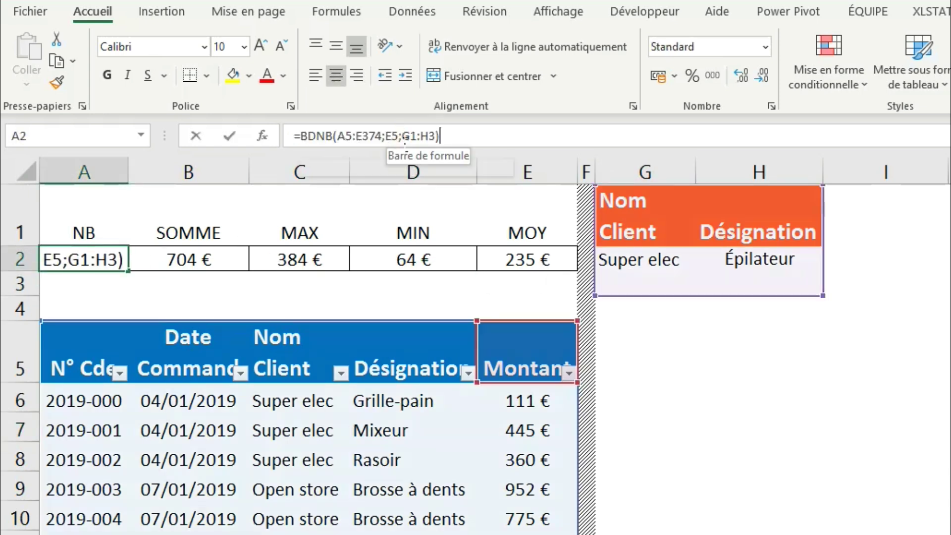
pyautogui.click(405, 139)
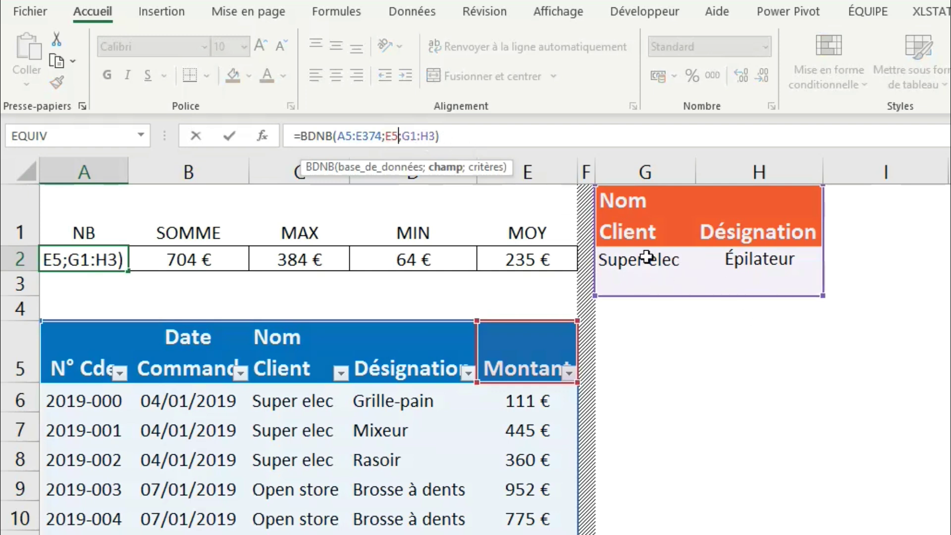
pyautogui.press('Return')
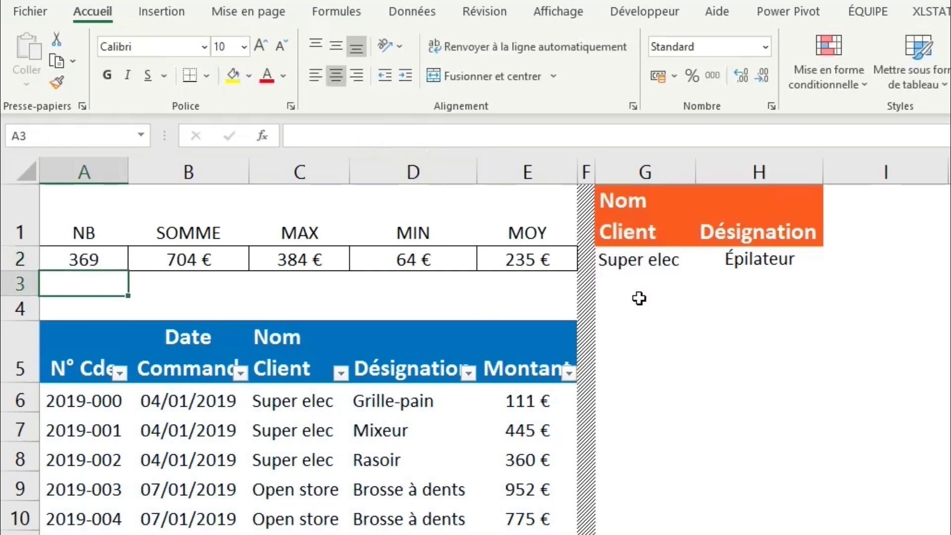
pyautogui.press('Up')
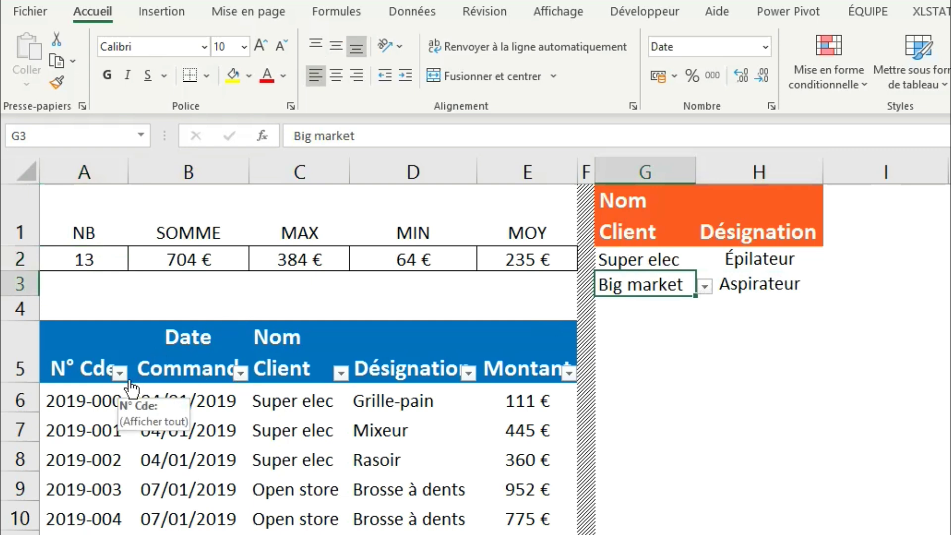
# Autofilter the order table to Super elec in Nom Client and Épilateur in Désignation.
pyautogui.click(342, 373)
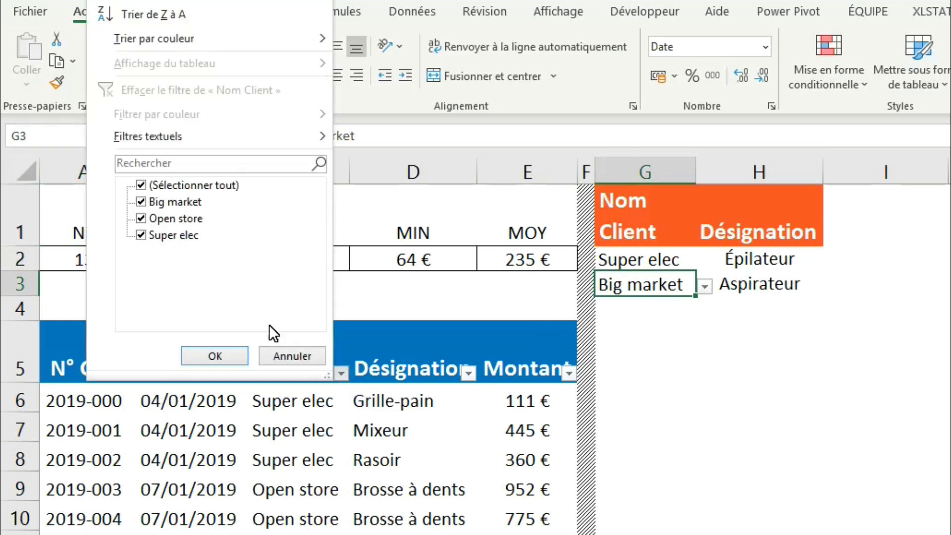
pyautogui.click(171, 185)
pyautogui.click(166, 235)
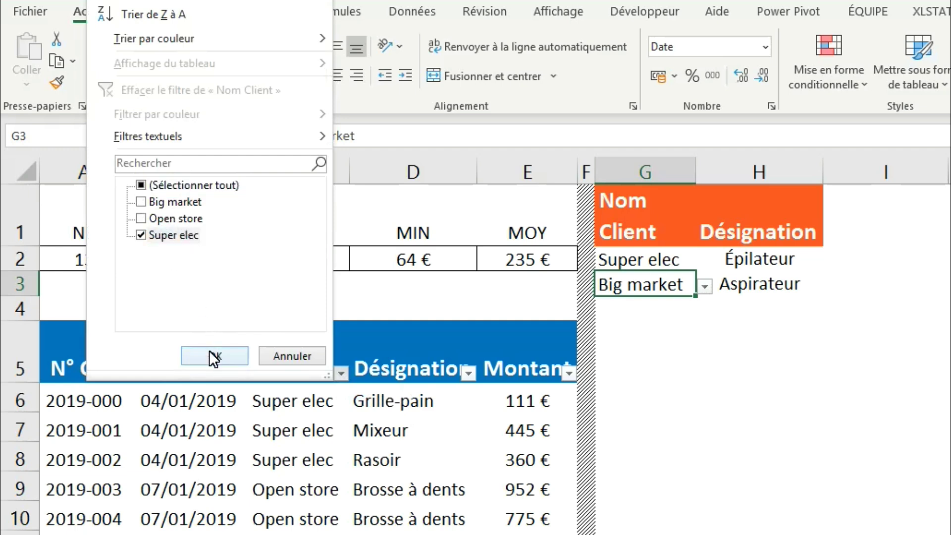
pyautogui.click(211, 349)
pyautogui.click(468, 373)
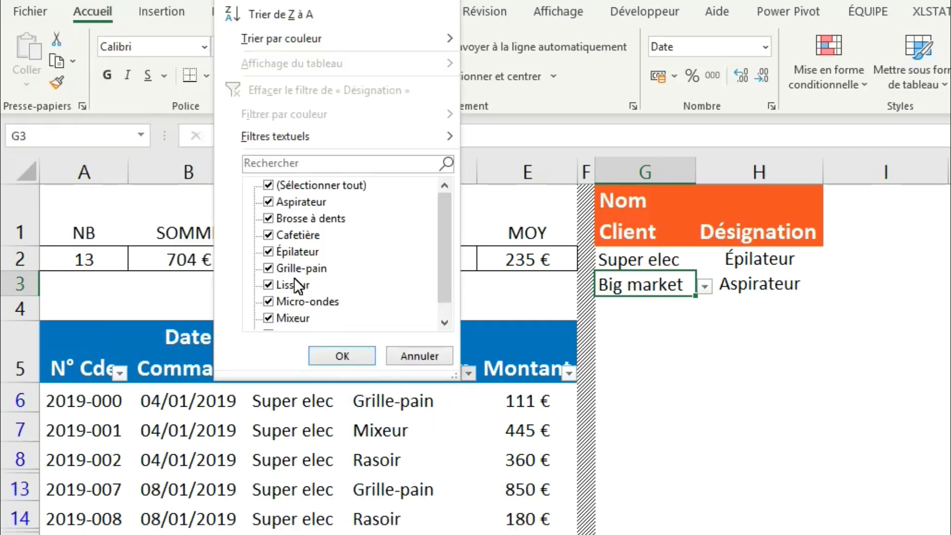
pyautogui.click(295, 184)
pyautogui.click(297, 251)
pyautogui.click(342, 356)
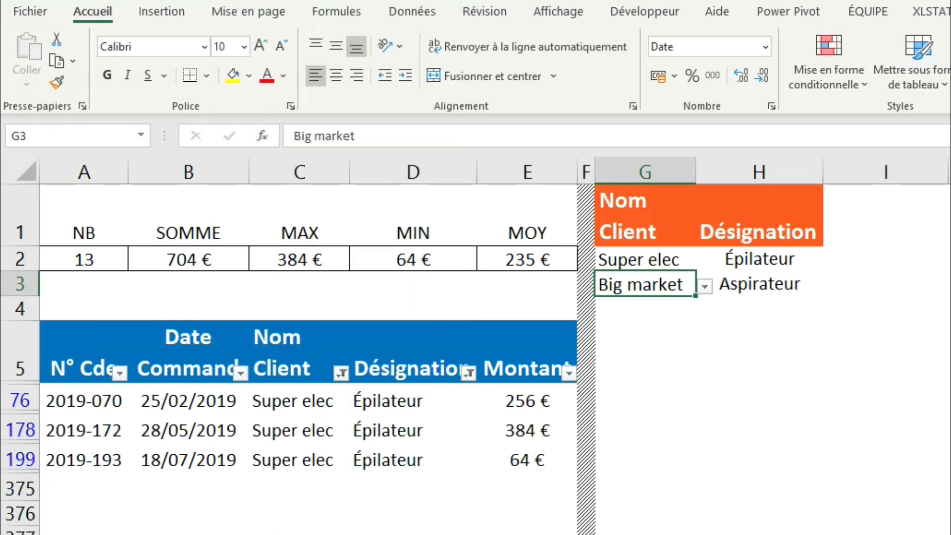
# Switch the autofilters to Big market clients and Aspirateur products only.
pyautogui.click(341, 373)
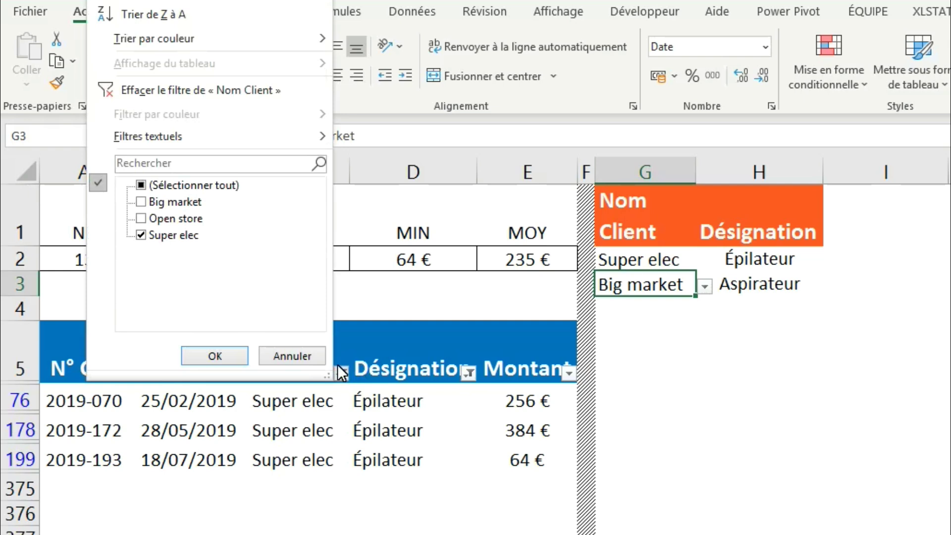
pyautogui.click(159, 183)
pyautogui.click(159, 182)
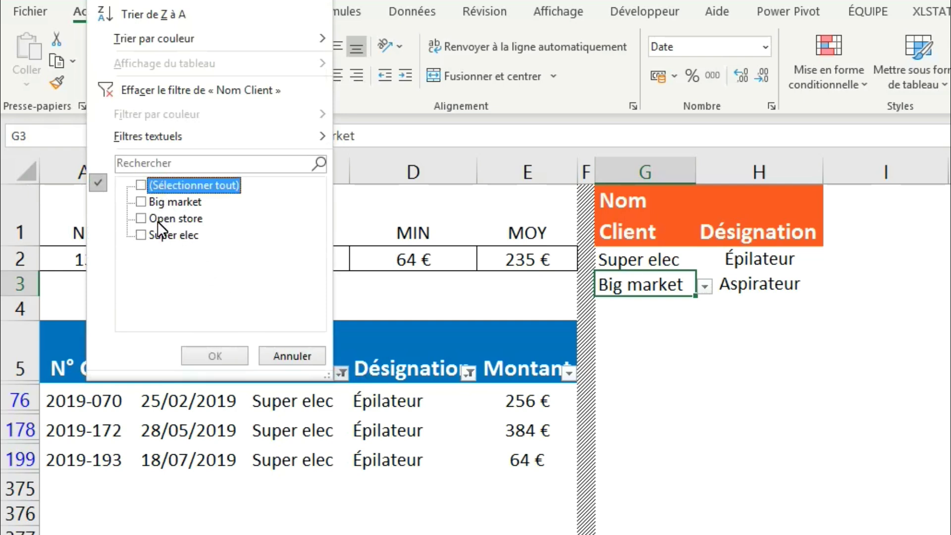
pyautogui.click(140, 201)
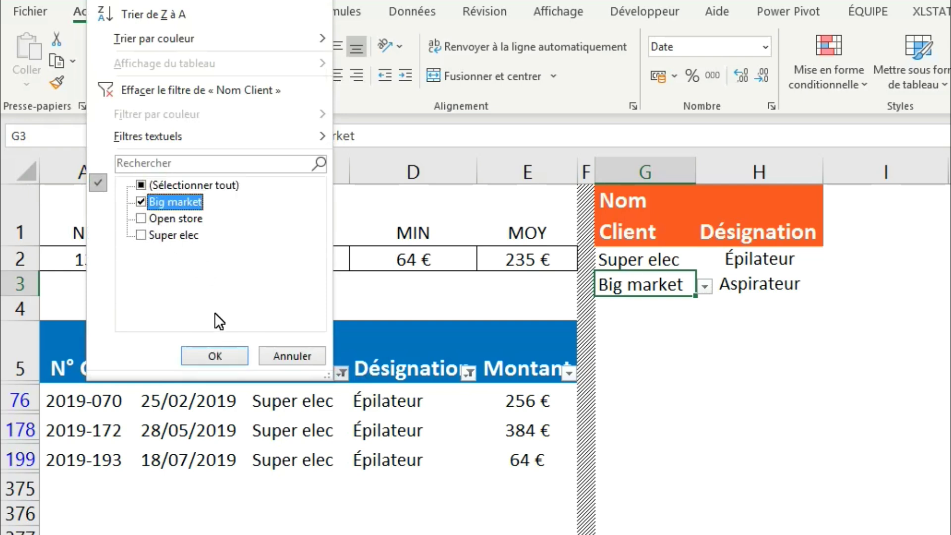
pyautogui.click(221, 353)
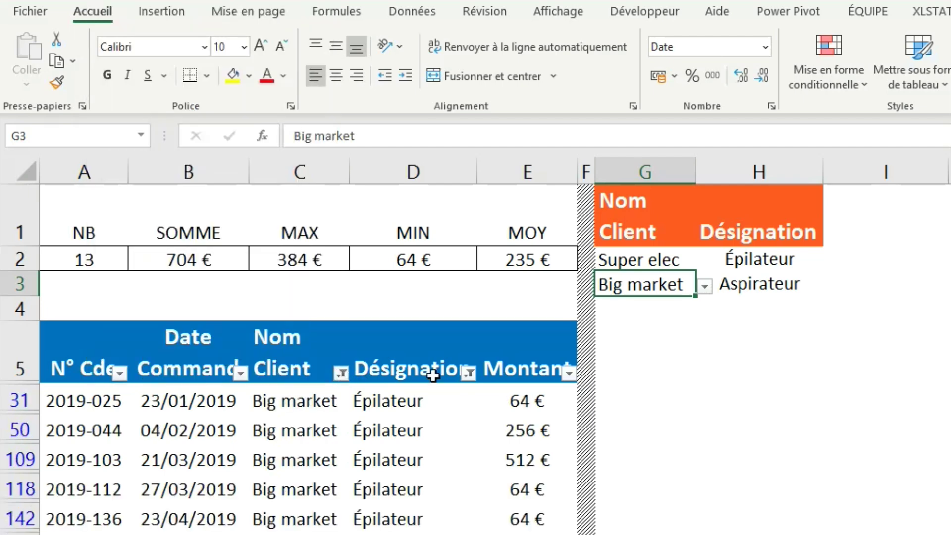
pyautogui.click(468, 373)
pyautogui.click(286, 251)
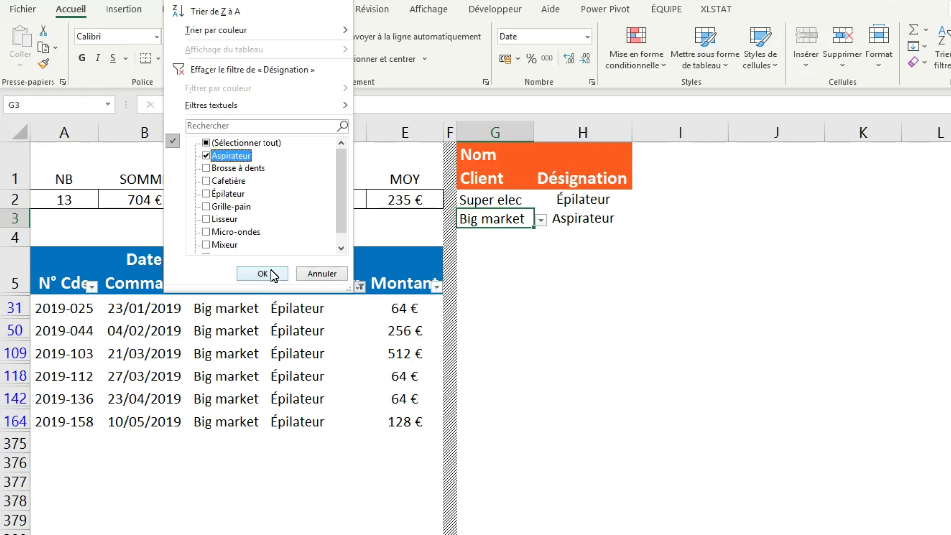
pyautogui.click(263, 274)
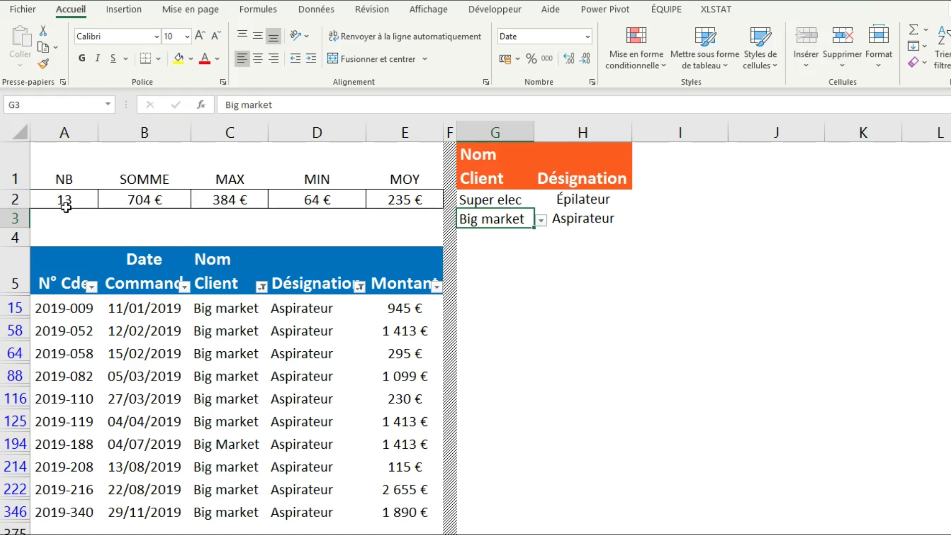
pyautogui.click(65, 216)
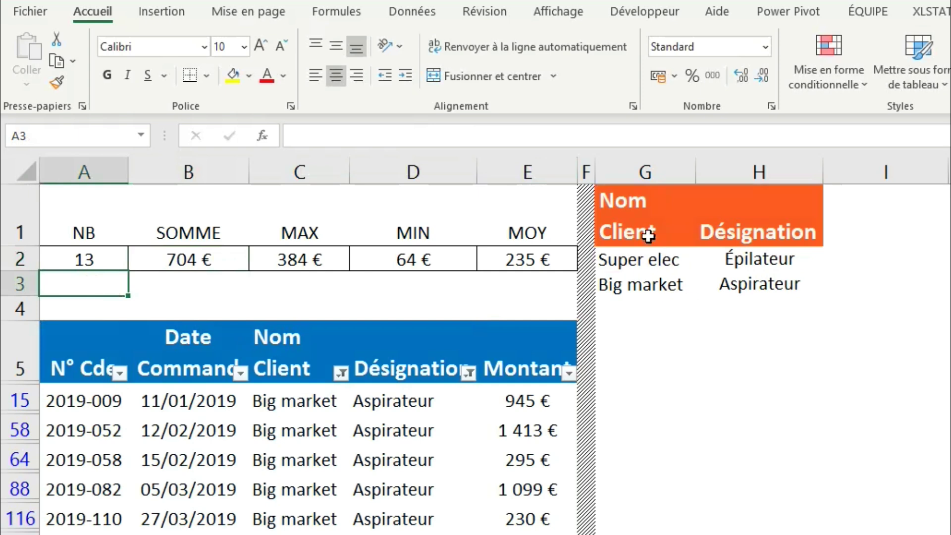
# Review the BDSOMME formula in B2 without changing it.
pyautogui.click(228, 269)
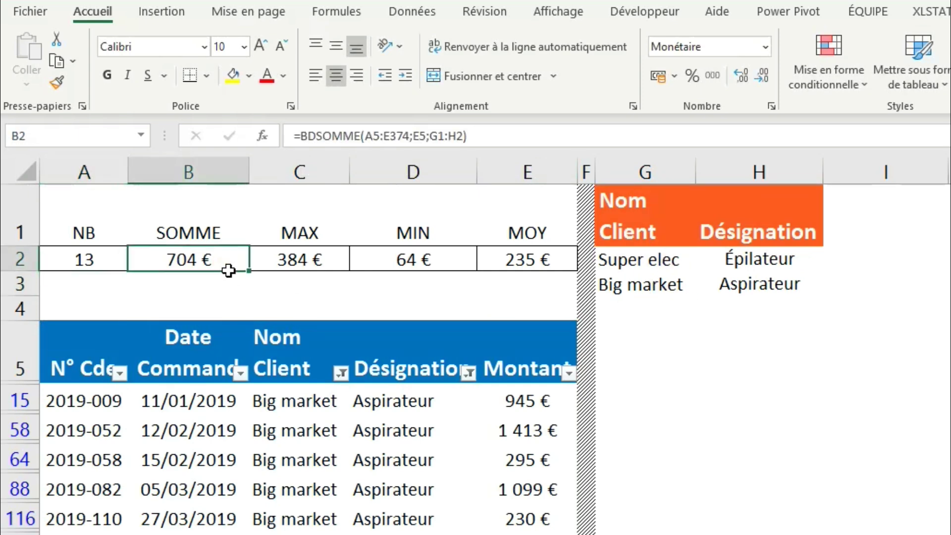
pyautogui.click(425, 137)
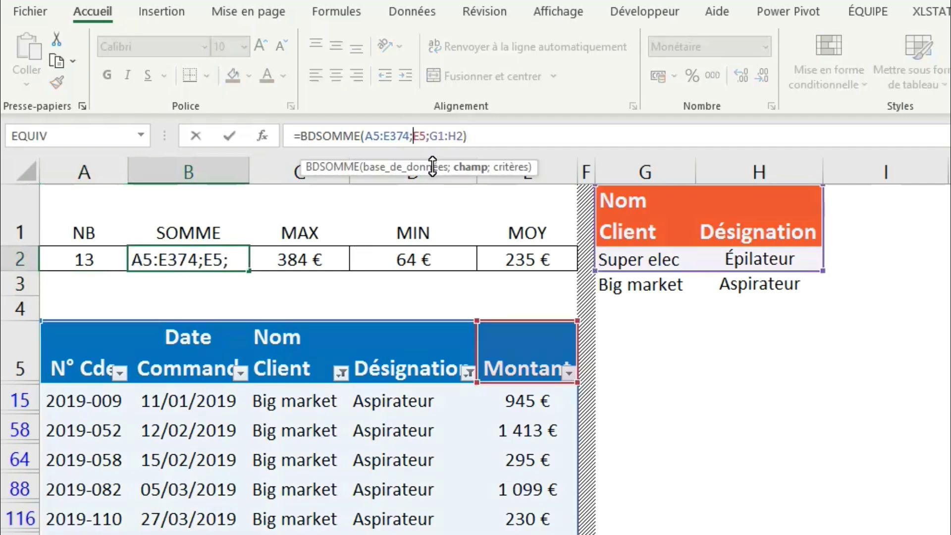
pyautogui.press('Return')
pyautogui.click(208, 260)
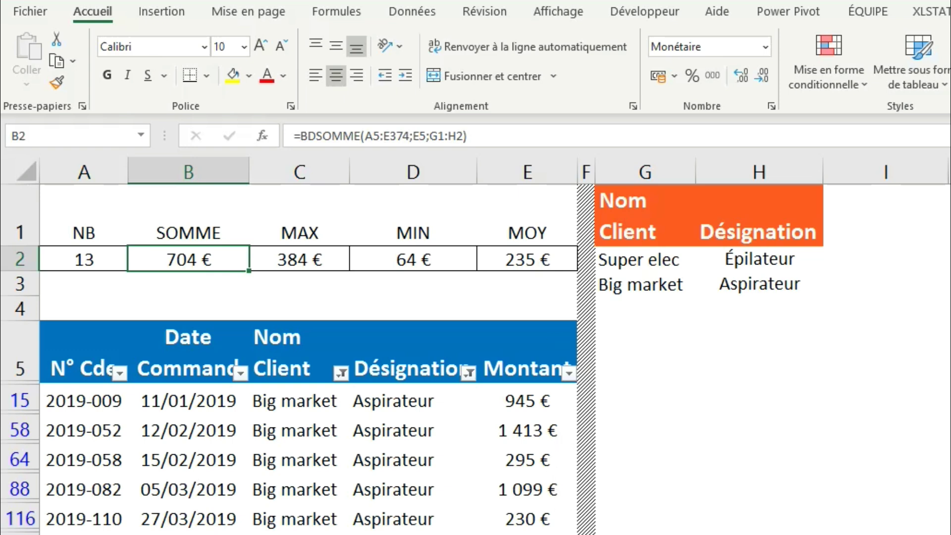
# Replace the BDMAX criteria range $G$1:$H$2 in C2 with G1:H3, giving 2 655 €.
pyautogui.click(319, 260)
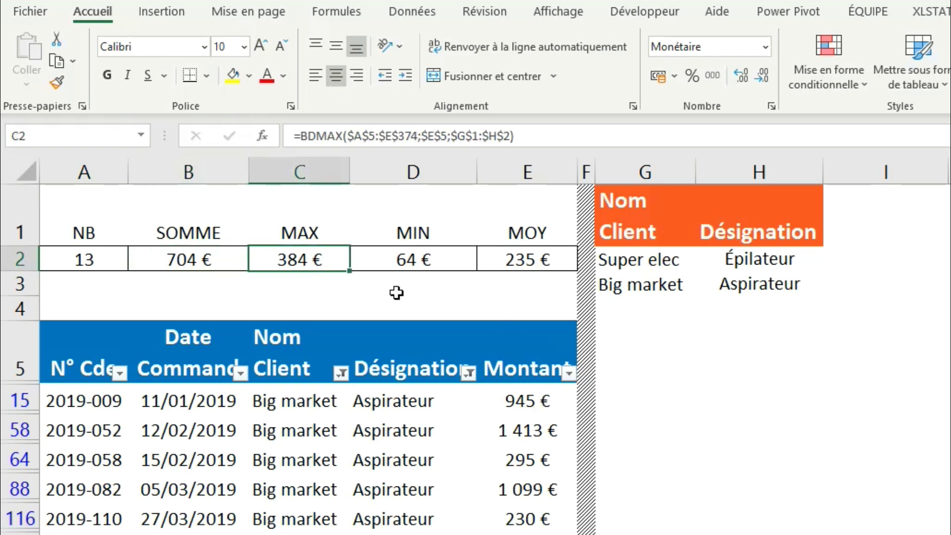
pyautogui.click(450, 135)
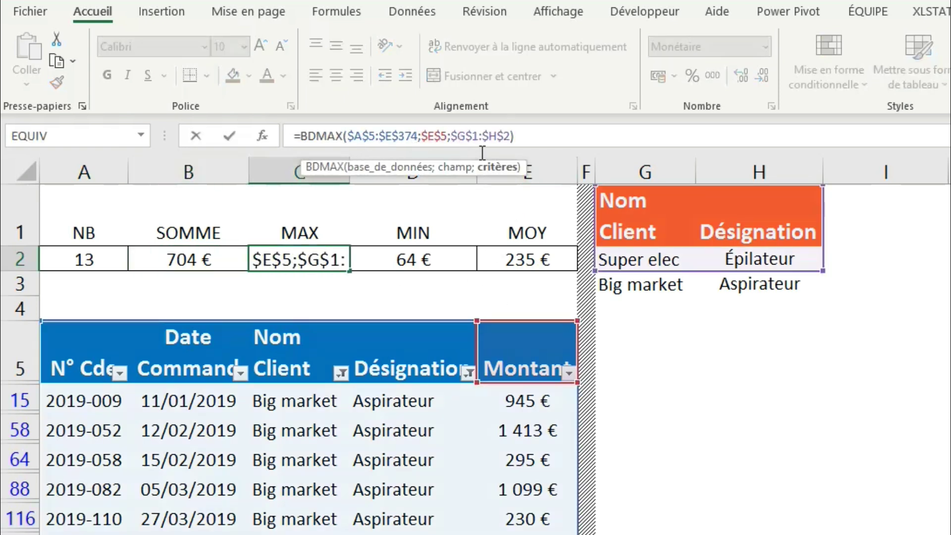
pyautogui.moveTo(450, 136); pyautogui.dragTo(514, 136)
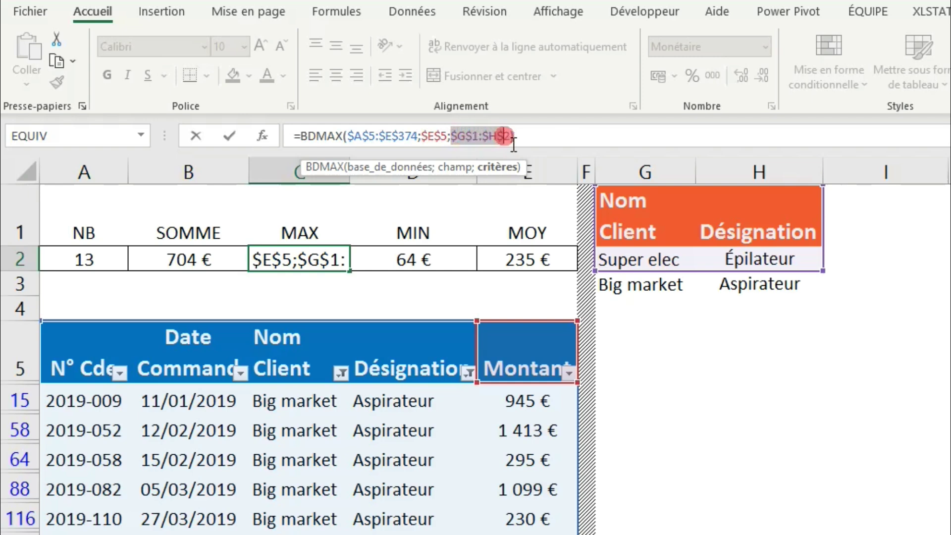
pyautogui.press('BackSpace')
pyautogui.moveTo(654, 224); pyautogui.dragTo(780, 277)
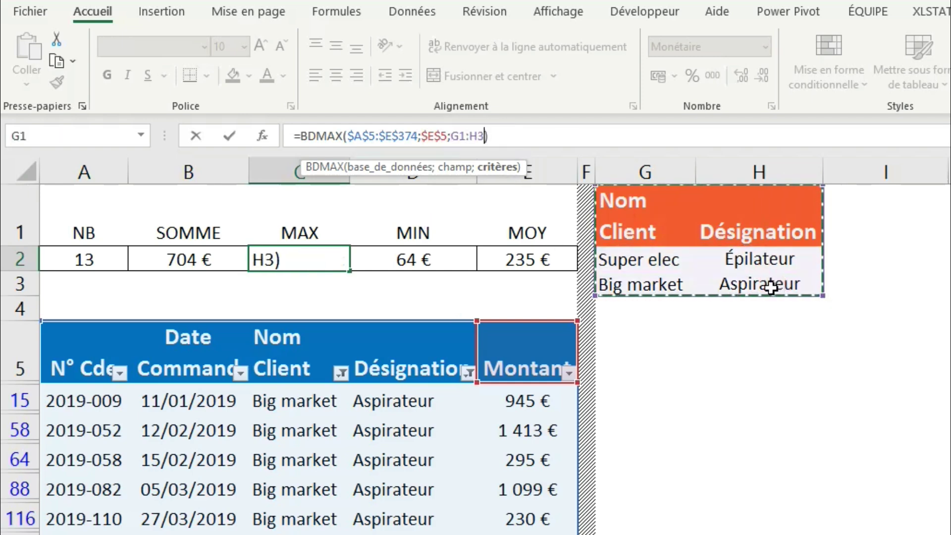
pyautogui.press('Return')
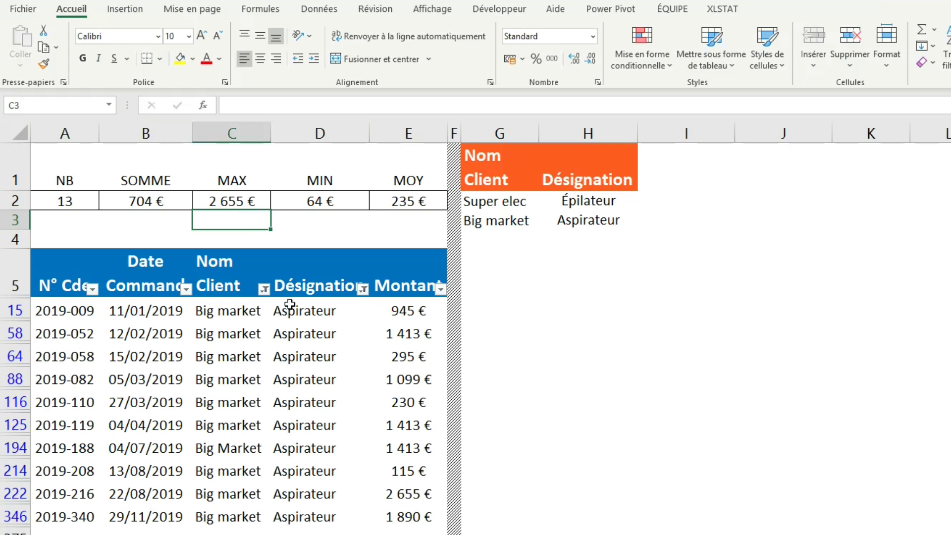
# Filter Nom Client to Super elec only and Désignation to Épilateur only.
pyautogui.click(264, 289)
pyautogui.click(131, 157)
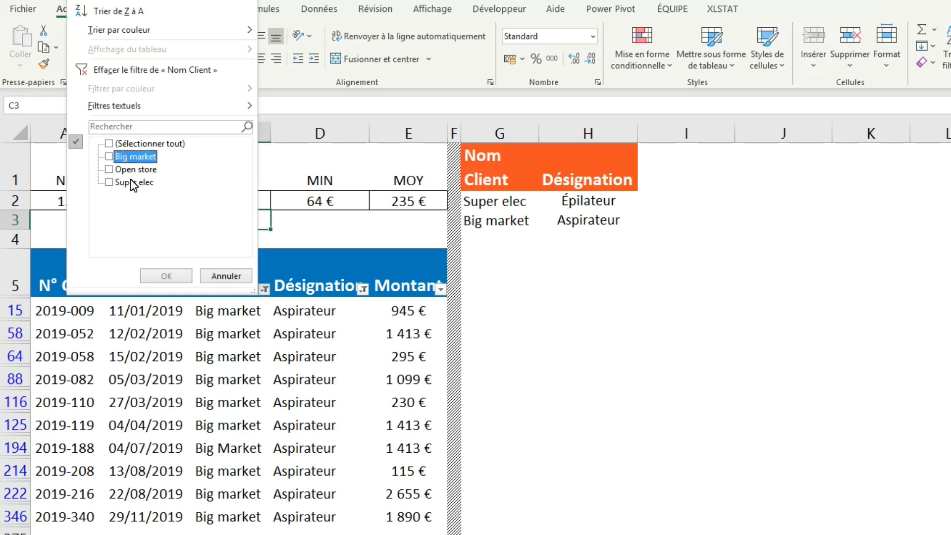
pyautogui.click(130, 184)
pyautogui.click(168, 276)
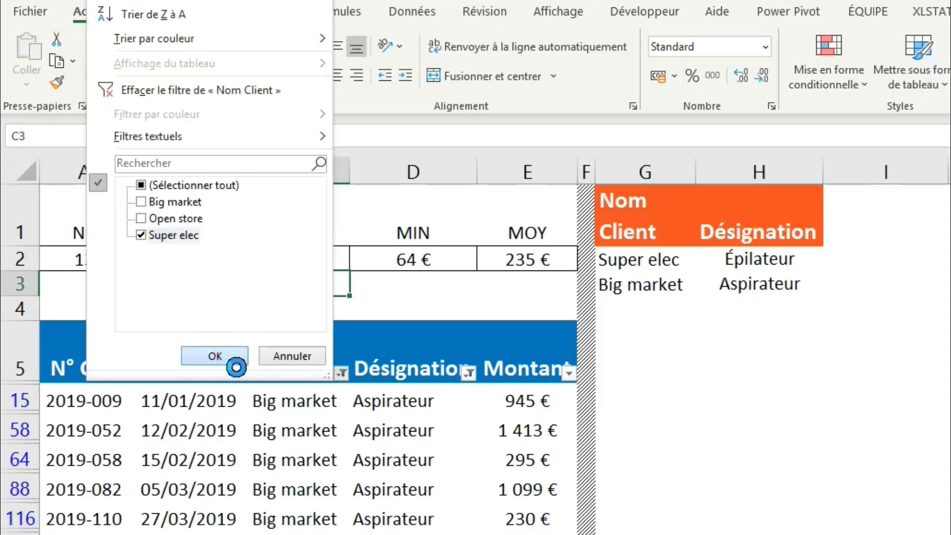
pyautogui.click(469, 373)
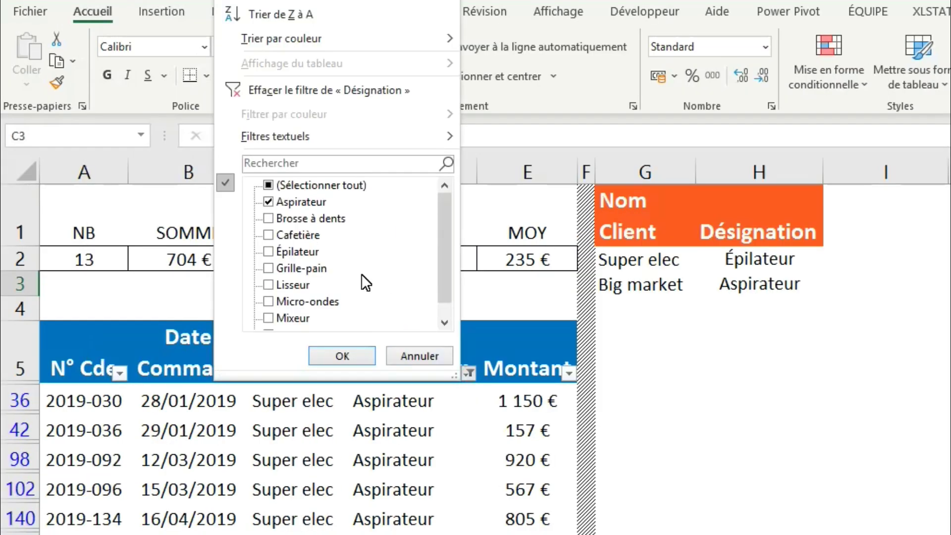
pyautogui.click(290, 203)
pyautogui.click(297, 251)
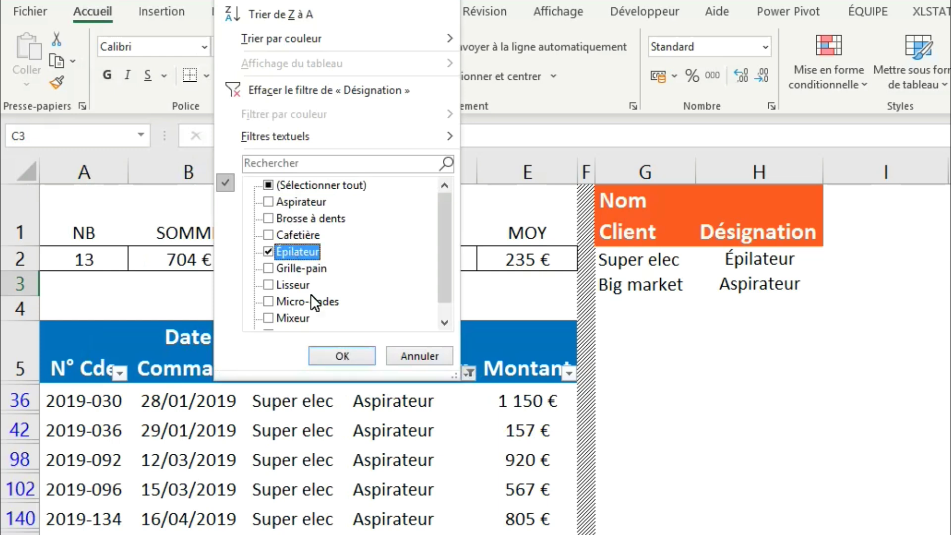
pyautogui.click(339, 352)
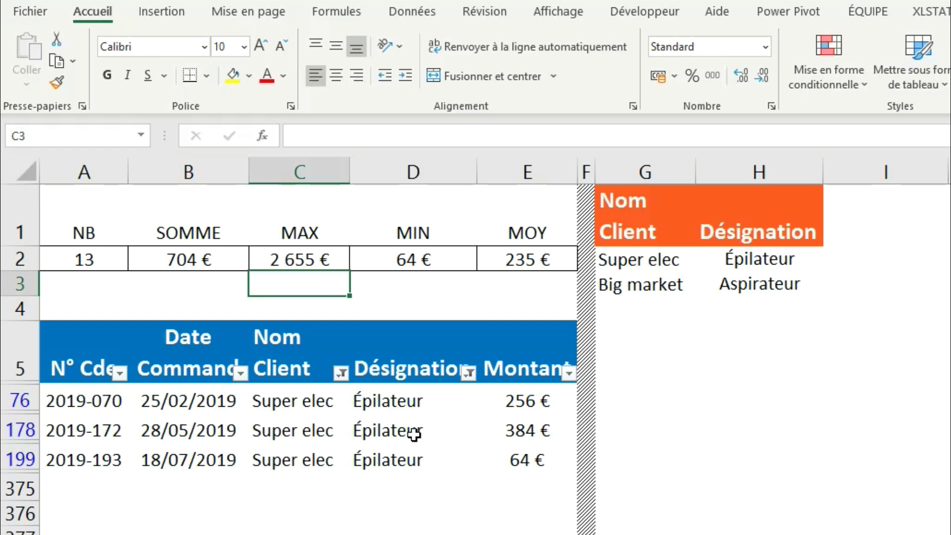
pyautogui.hotkey('ctrl', 'Right')
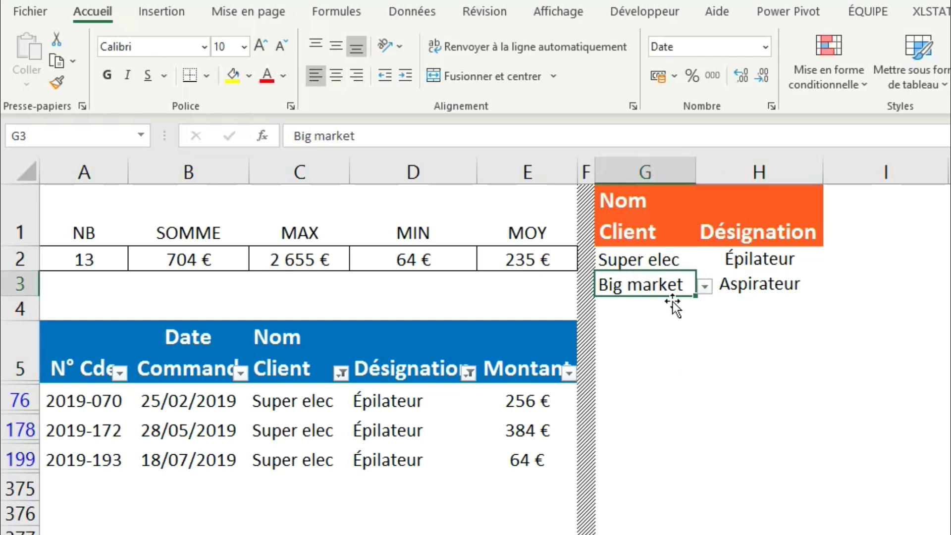
pyautogui.click(768, 270)
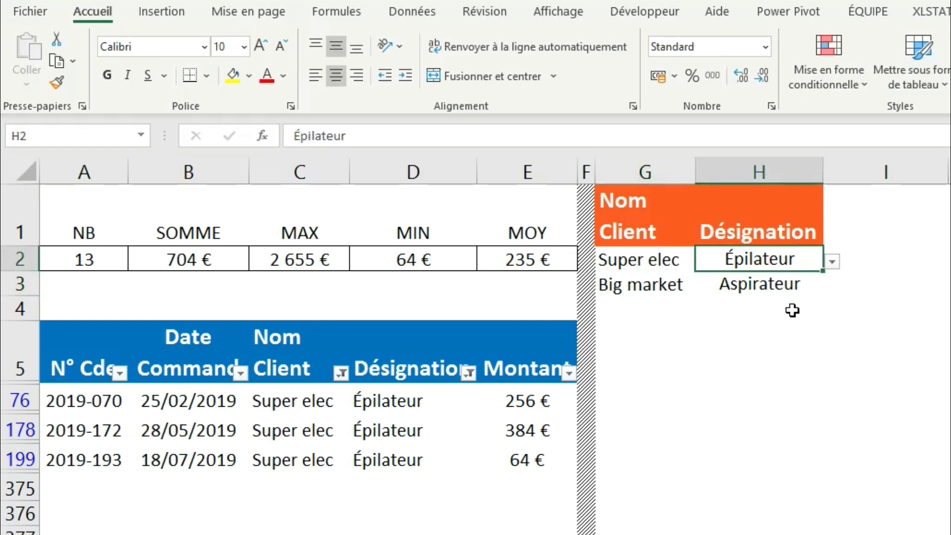
pyautogui.press('BackSpace')
pyautogui.press('Return')
pyautogui.press('BackSpace')
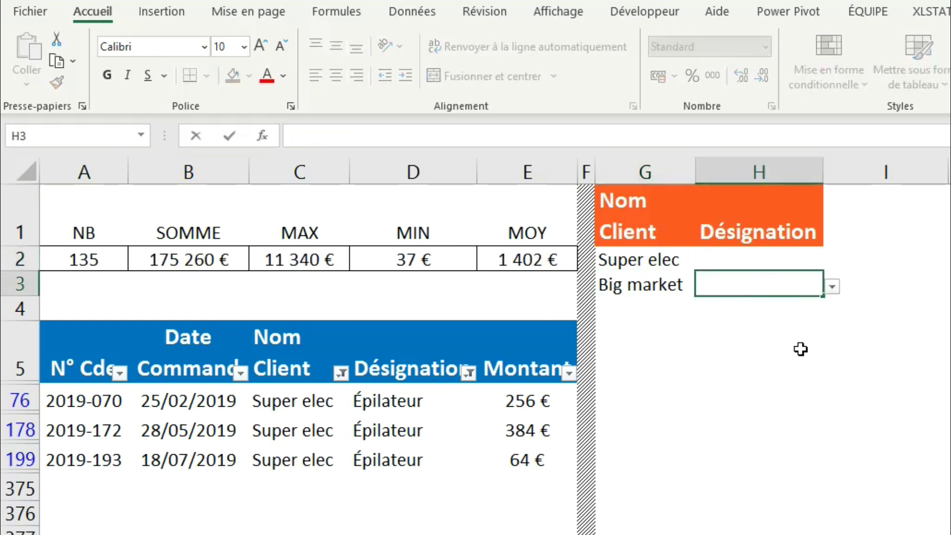
pyautogui.press('Return')
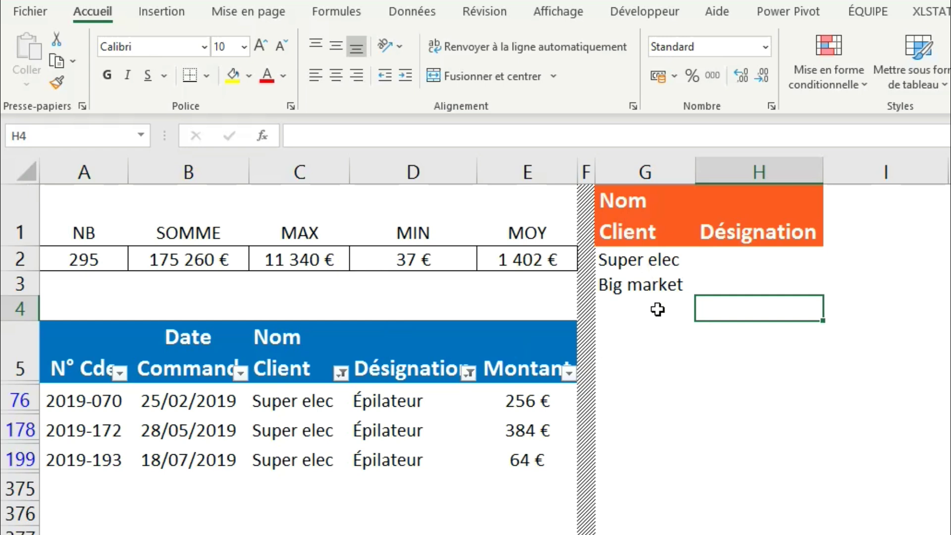
pyautogui.click(737, 263)
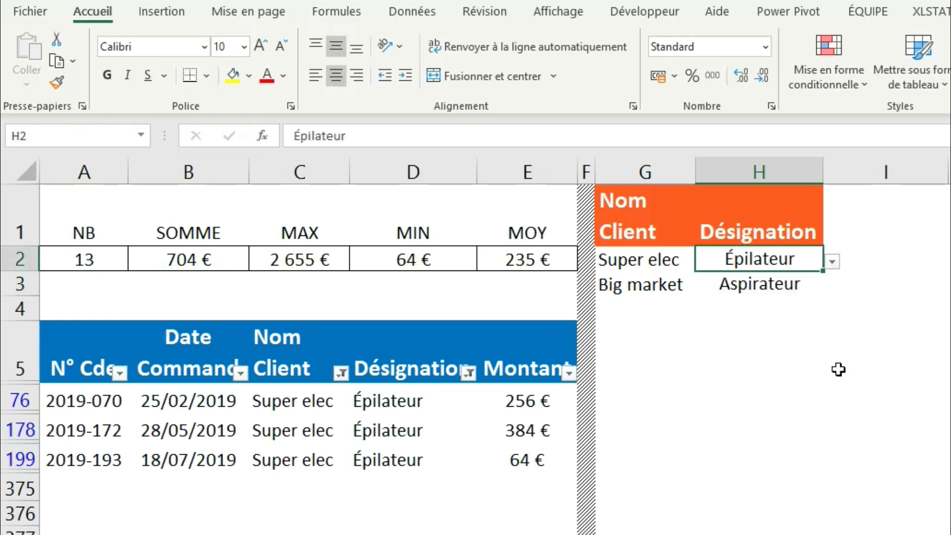
# Copy the Date Commande header from B5 into I1.
pyautogui.click(201, 364)
pyautogui.hotkey('ctrl', 'c')
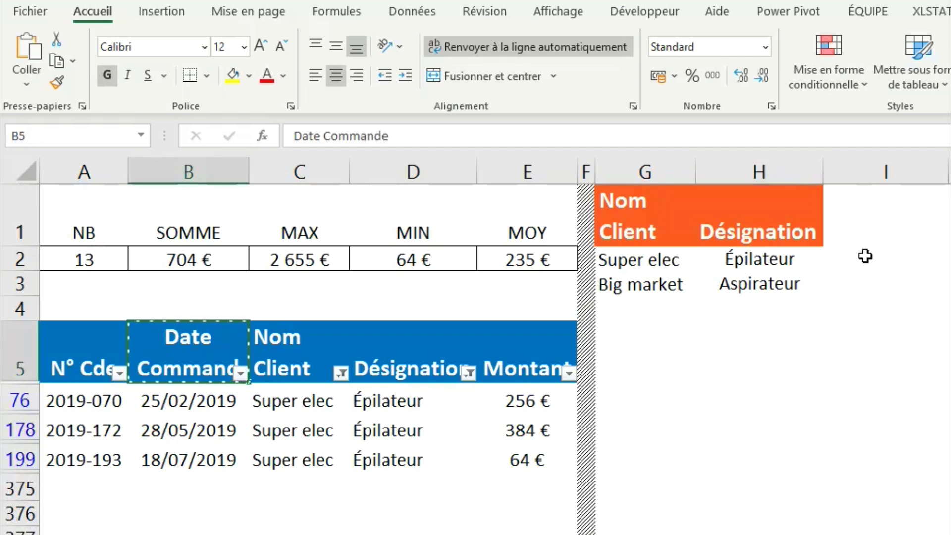
pyautogui.click(890, 219)
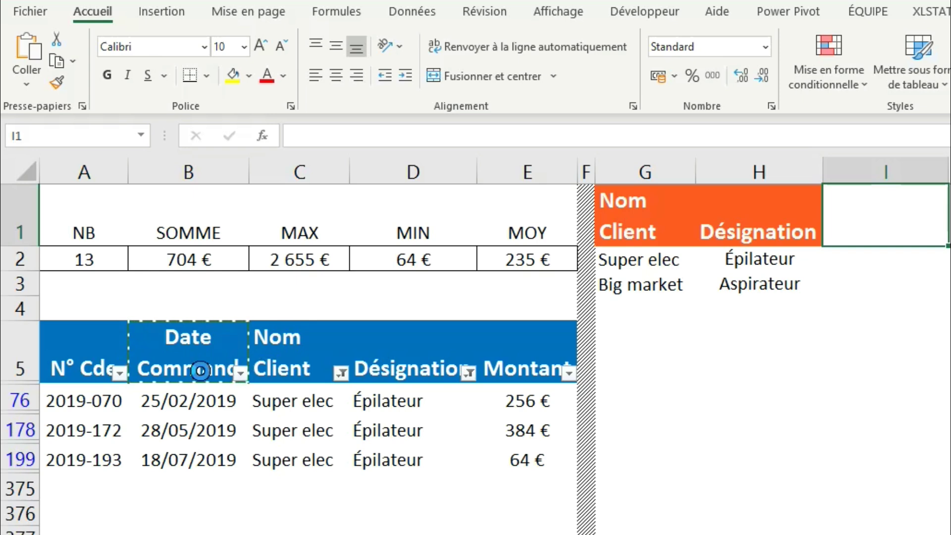
pyautogui.hotkey('ctrl', 'v')
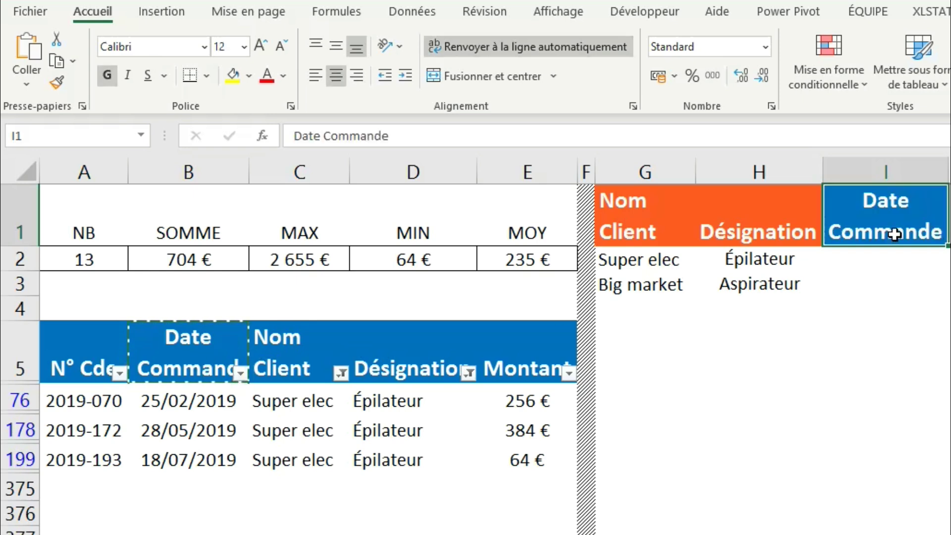
# Give I1 the orange header formatting of H1 and centre its text.
pyautogui.press('Left')
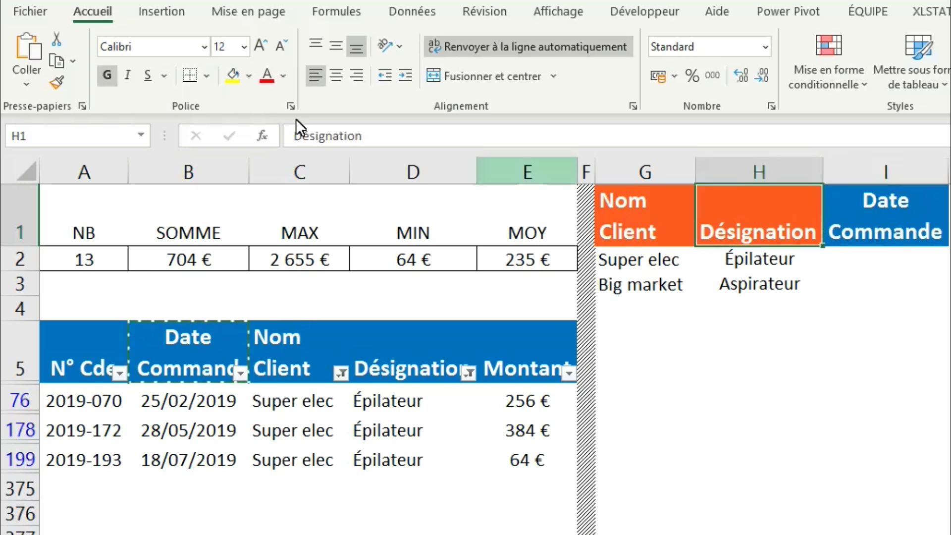
pyautogui.click(58, 93)
pyautogui.click(872, 229)
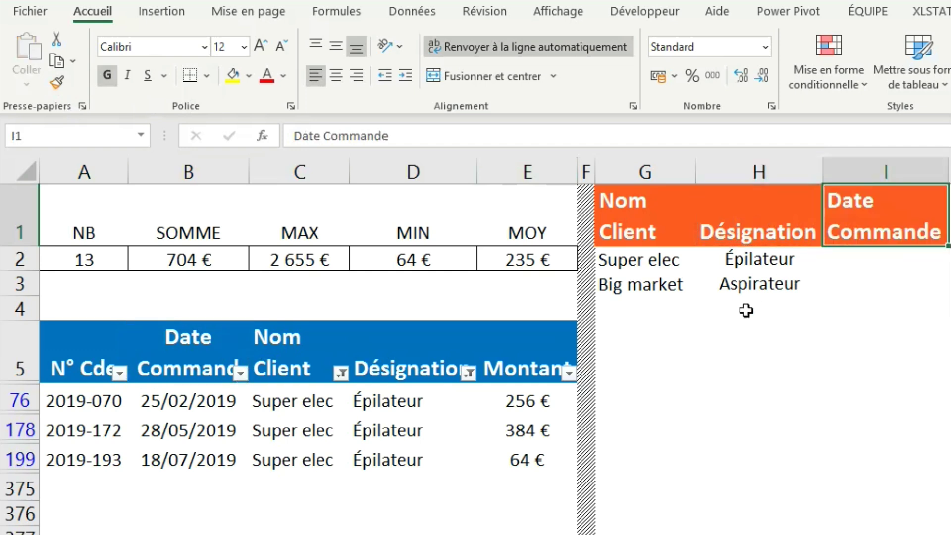
pyautogui.click(337, 79)
pyautogui.click(886, 279)
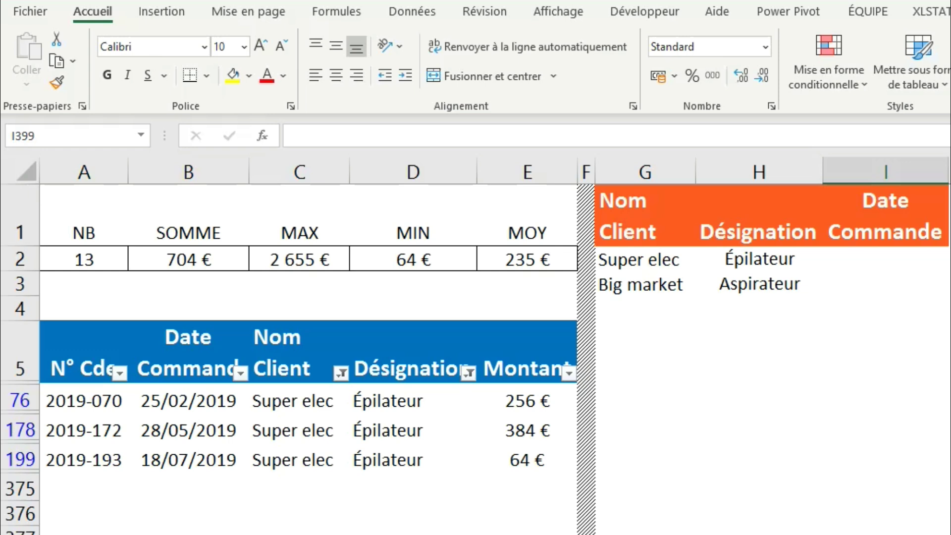
# Enter >=01/12/2019 in I2 and <=31/12/2019 in I3 as Date Commande criteria.
pyautogui.click(889, 265)
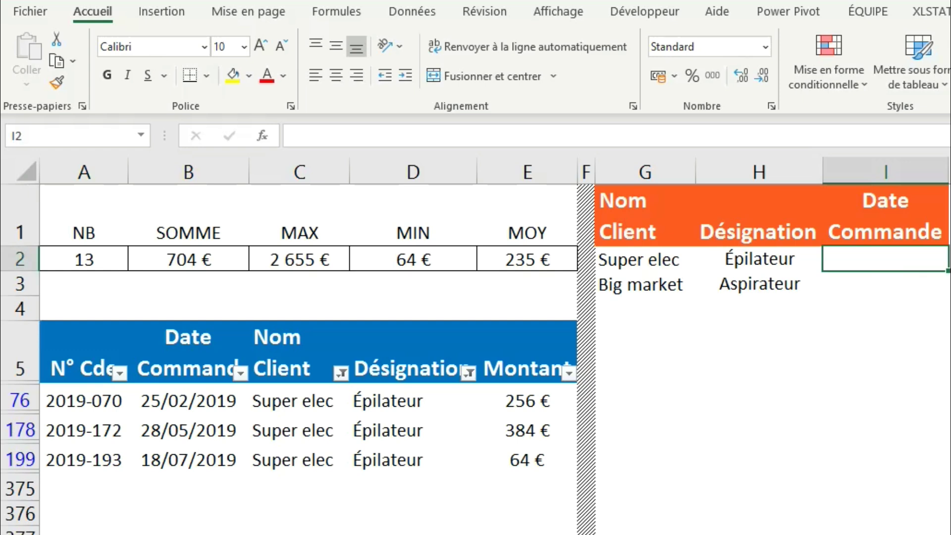
pyautogui.write('>=')
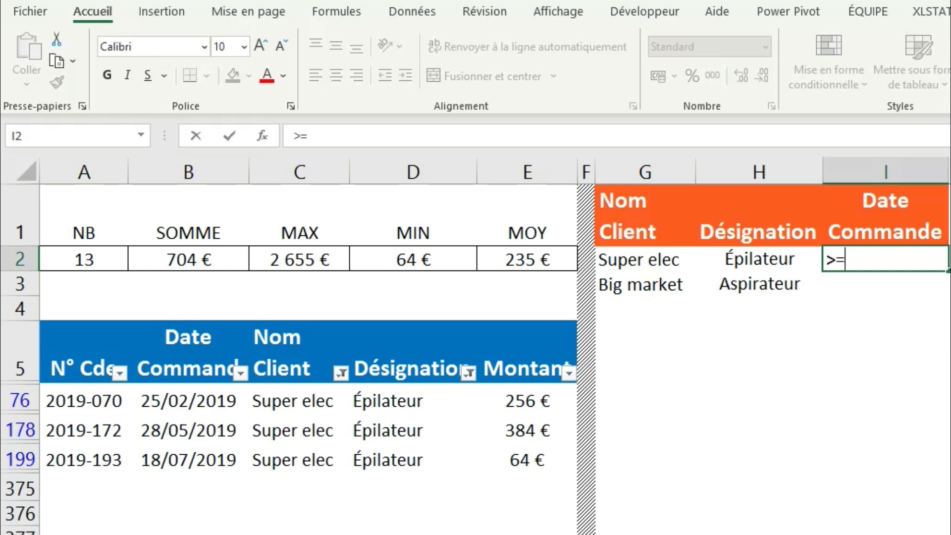
pyautogui.write('01/12/201')
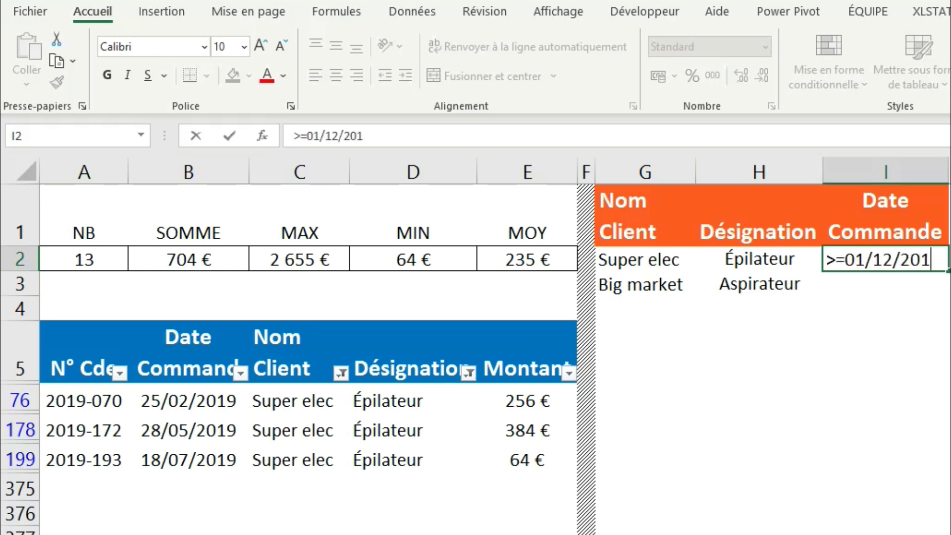
pyautogui.write('9')
pyautogui.press('Return')
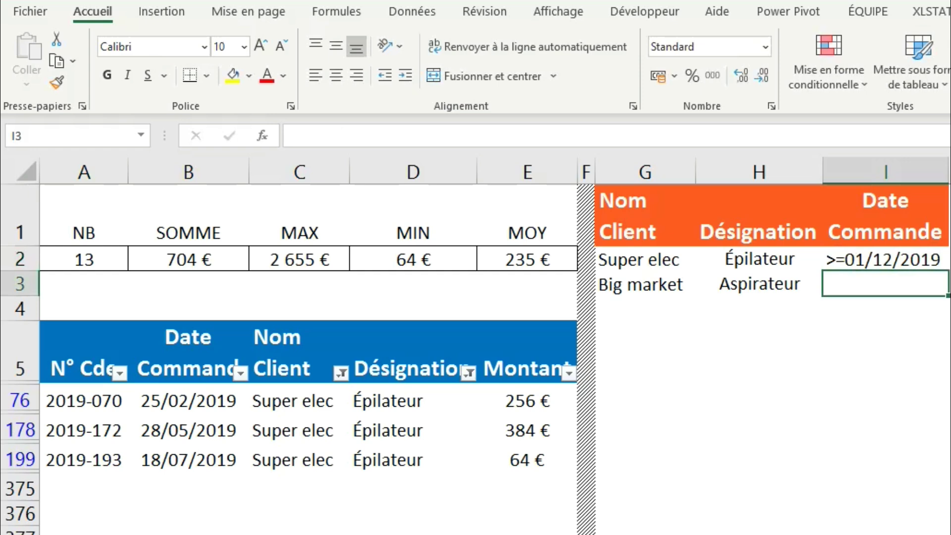
pyautogui.write('<')
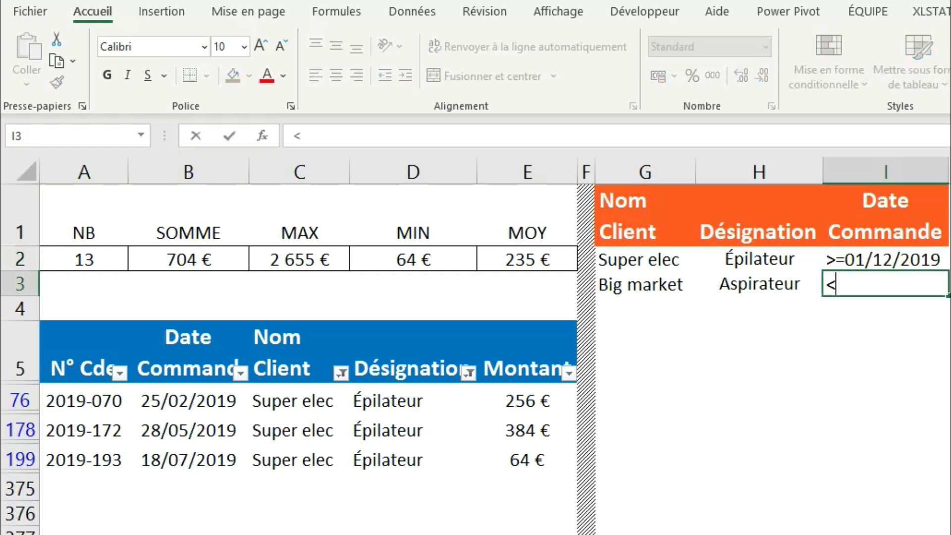
pyautogui.write('=31/12')
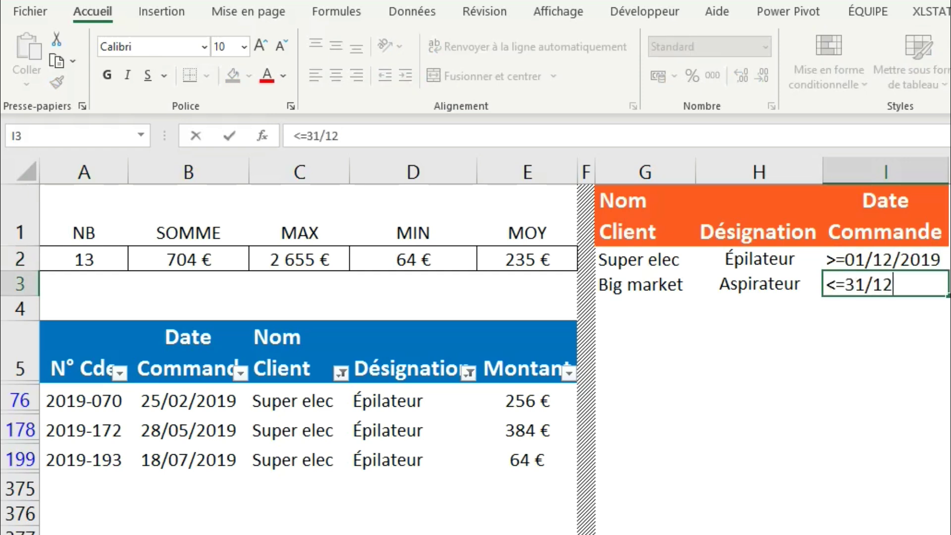
pyautogui.write('/2019')
pyautogui.press('Return')
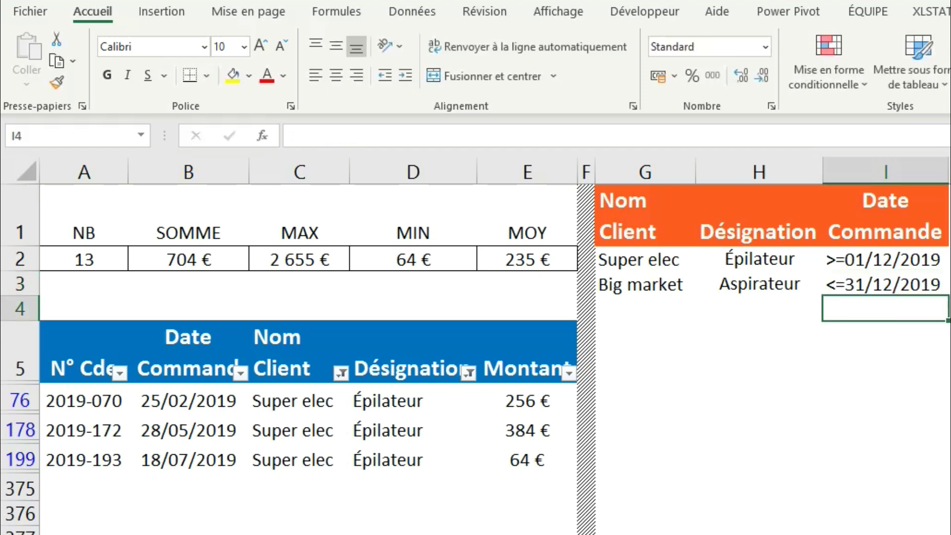
# Change A2's BDNB criteria reference from G1:H3 to G1:I3, making NB 10.
pyautogui.click(101, 265)
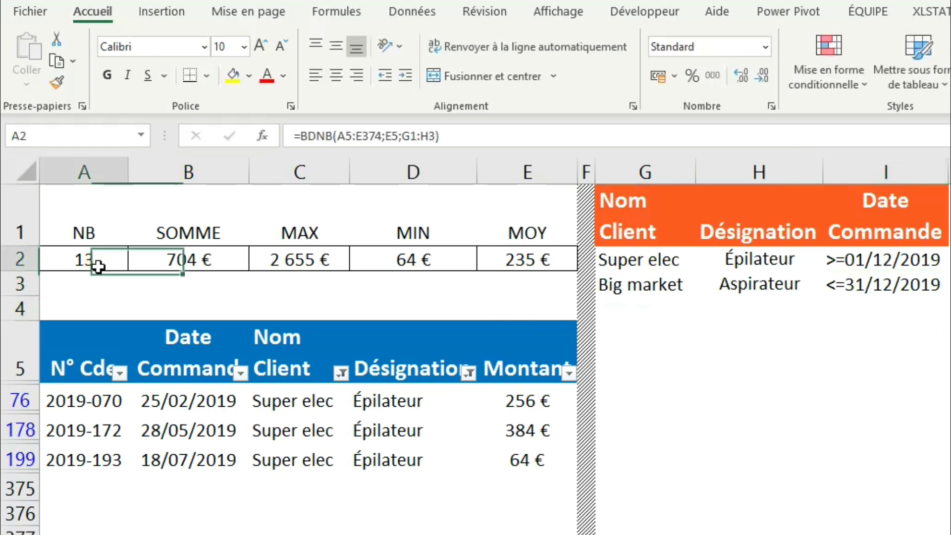
pyautogui.click(392, 136)
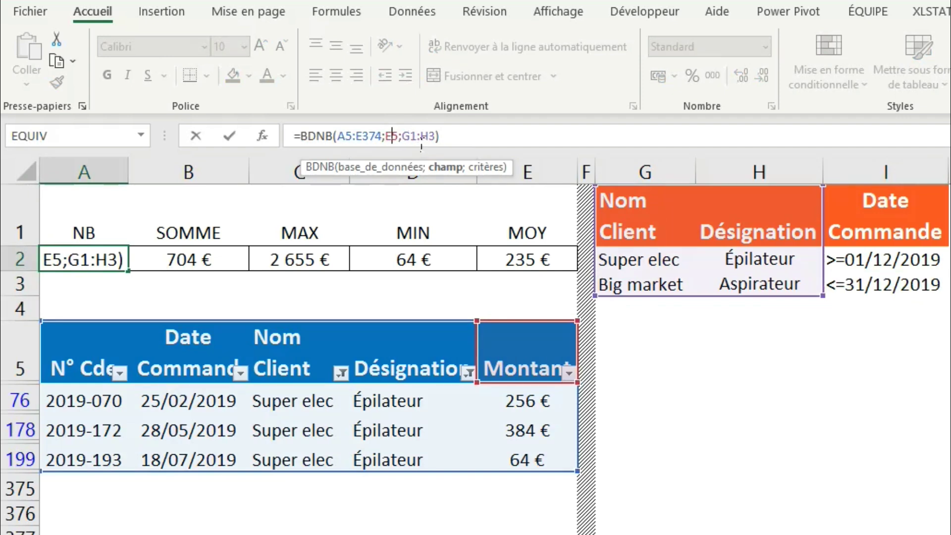
pyautogui.moveTo(401, 136); pyautogui.dragTo(436, 136)
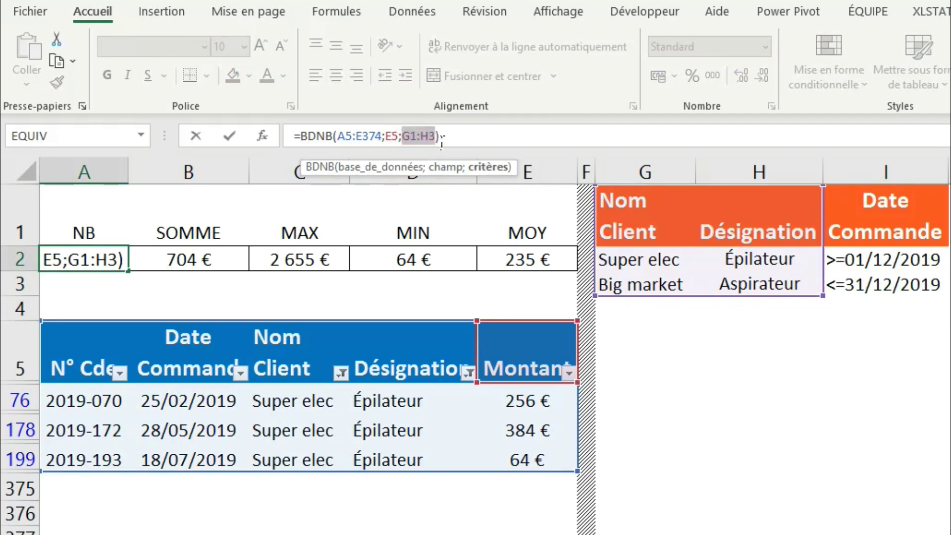
pyautogui.press('BackSpace')
pyautogui.moveTo(617, 211); pyautogui.dragTo(911, 286)
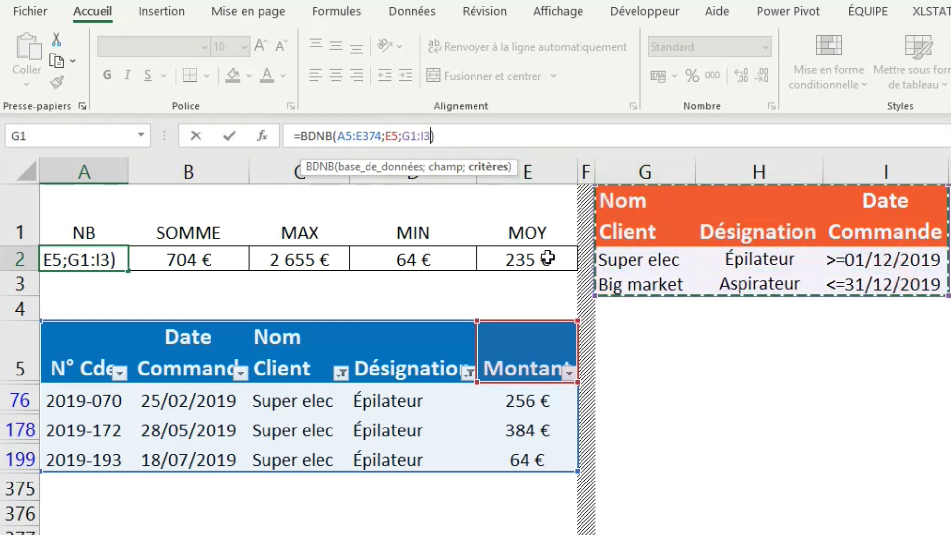
pyautogui.press('Return')
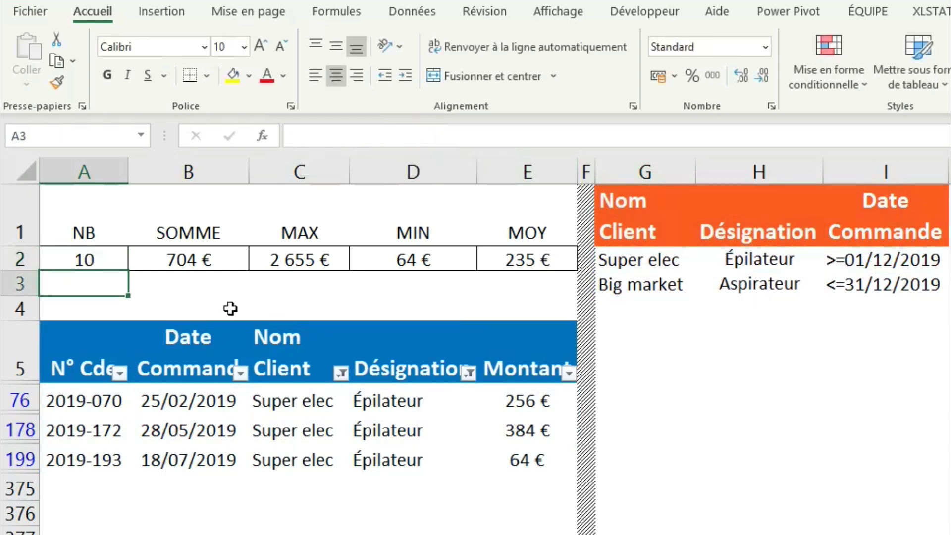
pyautogui.press('Up')
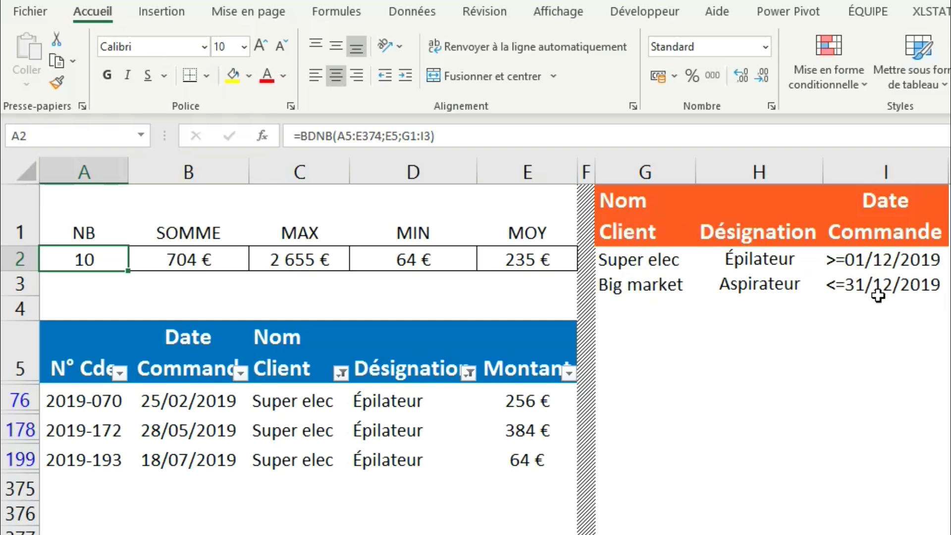
# Clear the Big market criteria row G3:I3.
pyautogui.click(909, 260)
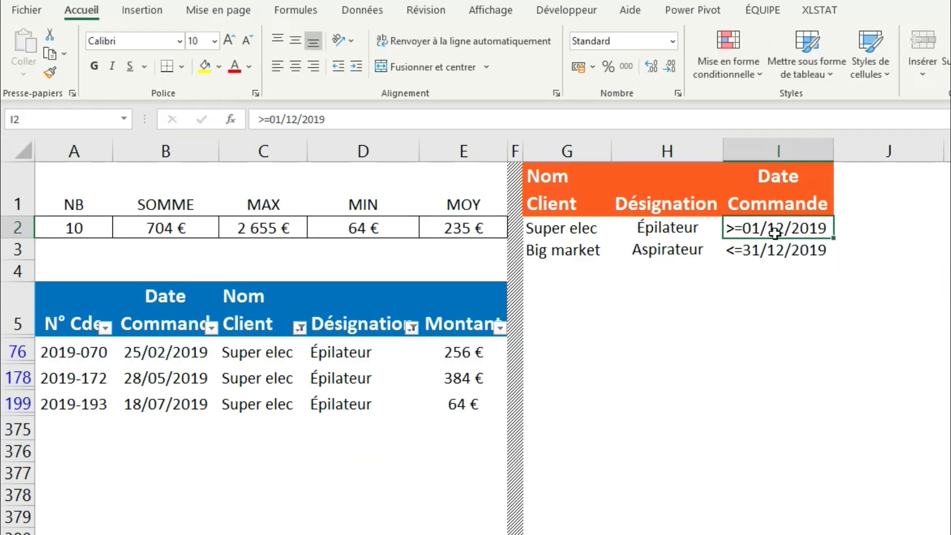
pyautogui.moveTo(776, 228); pyautogui.dragTo(777, 250)
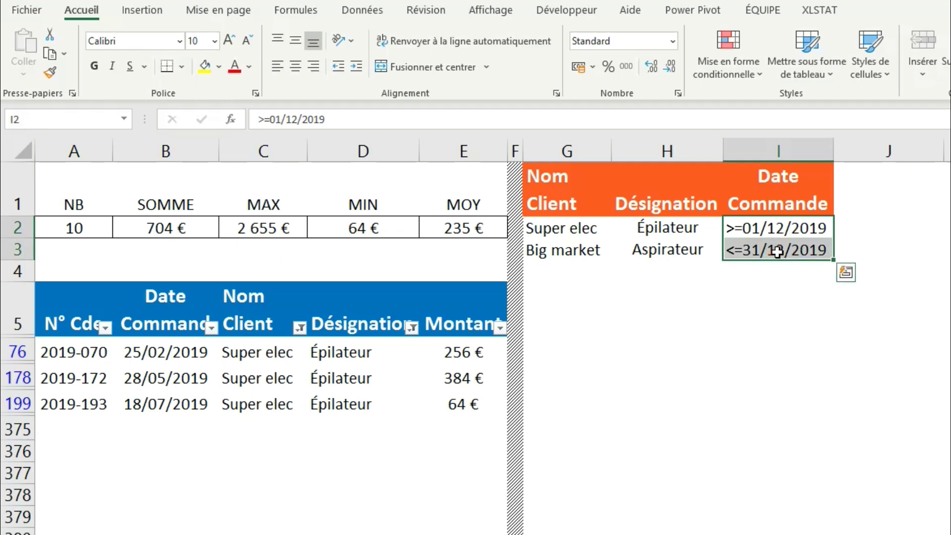
pyautogui.moveTo(565, 253); pyautogui.dragTo(765, 253)
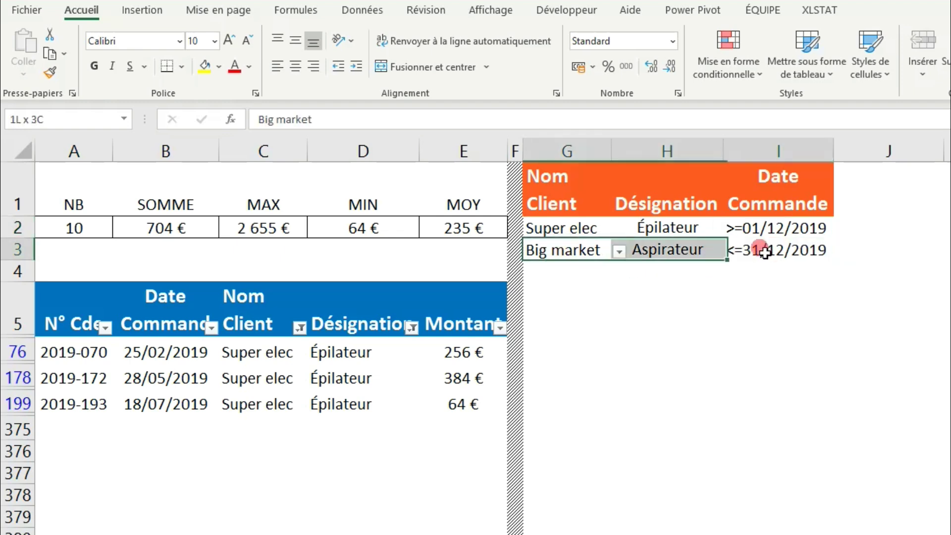
pyautogui.press('Delete')
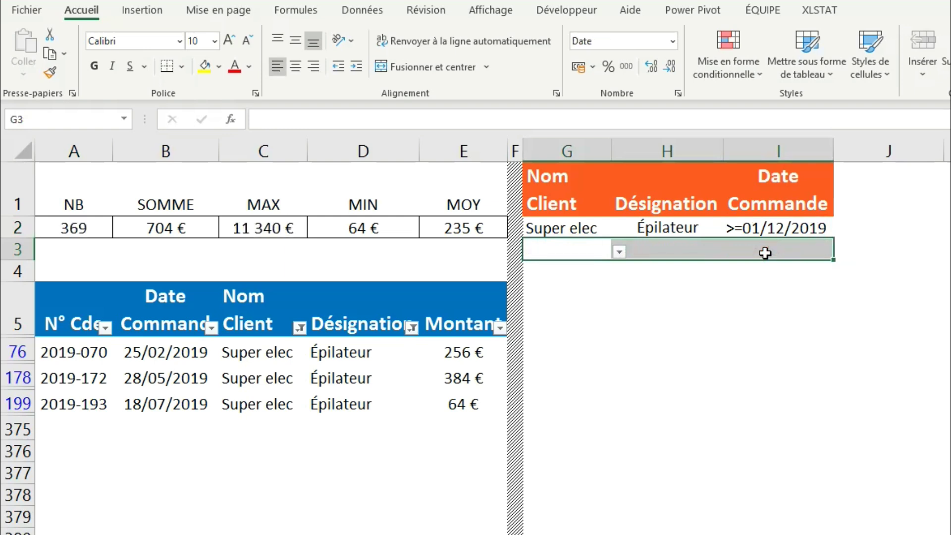
# Copy the Date Commande header into J1 and enter <=31/12/2019 in J2.
pyautogui.click(774, 204)
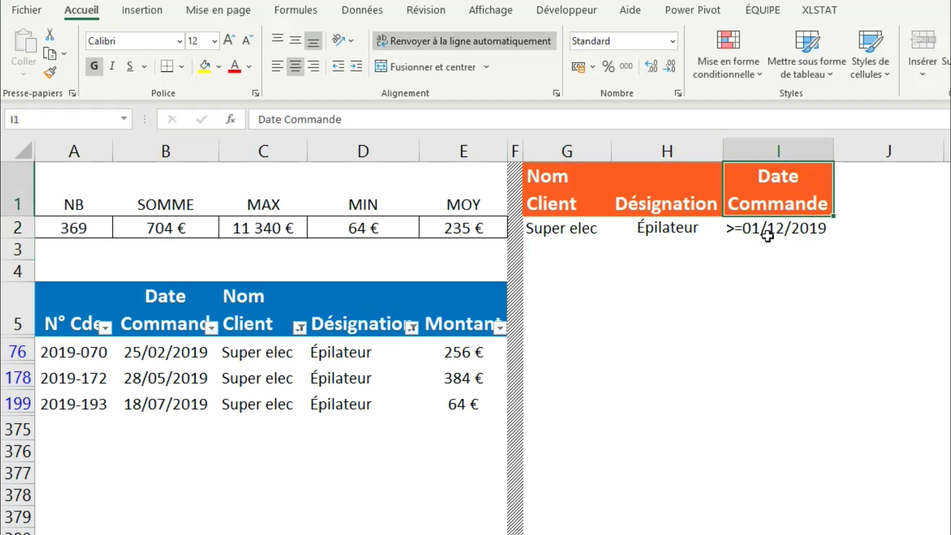
pyautogui.hotkey('ctrl', 'c')
pyautogui.click(861, 200)
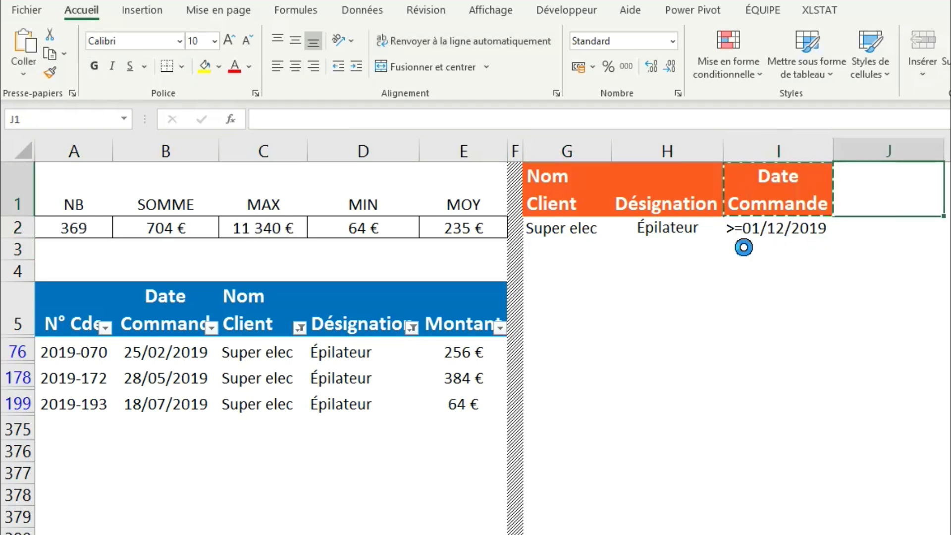
pyautogui.hotkey('ctrl', 'v')
pyautogui.click(886, 237)
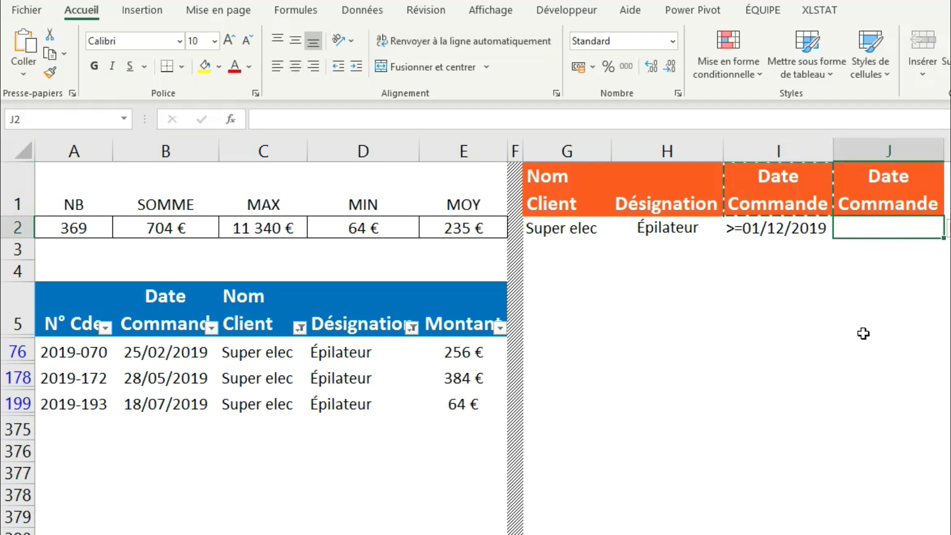
pyautogui.write('<=')
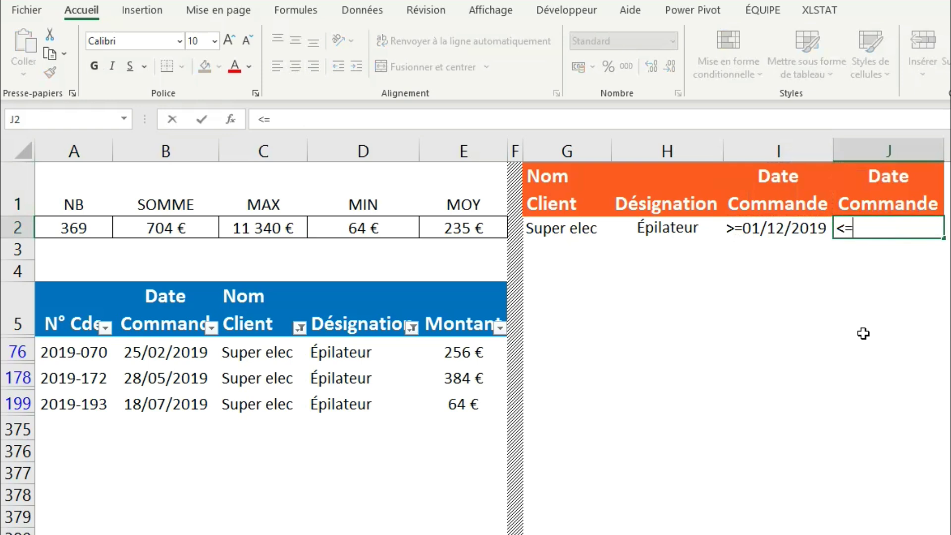
pyautogui.write('31/12/')
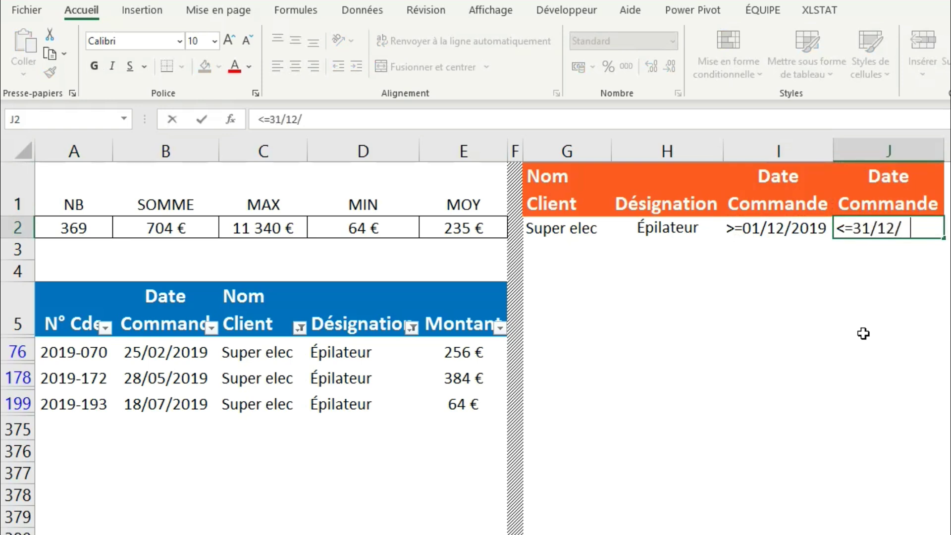
pyautogui.write('2019')
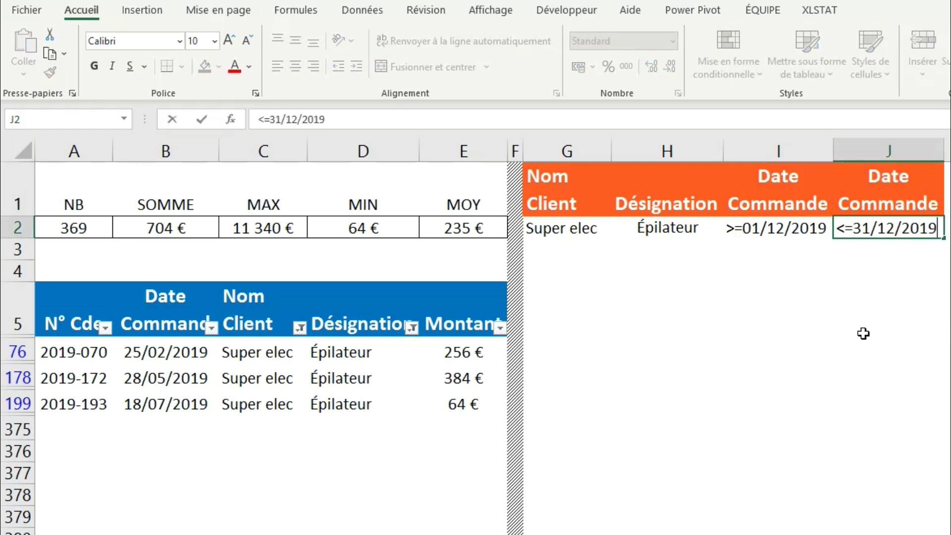
pyautogui.press('Return')
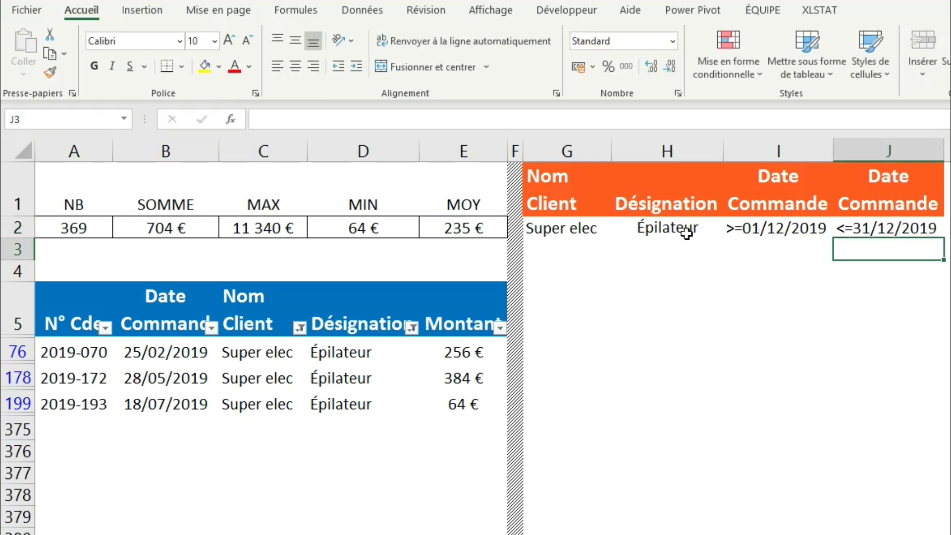
pyautogui.click(686, 233)
# Replace the BDNB criteria reference G1:I3 in A2 with G1:J2.
pyautogui.click(74, 230)
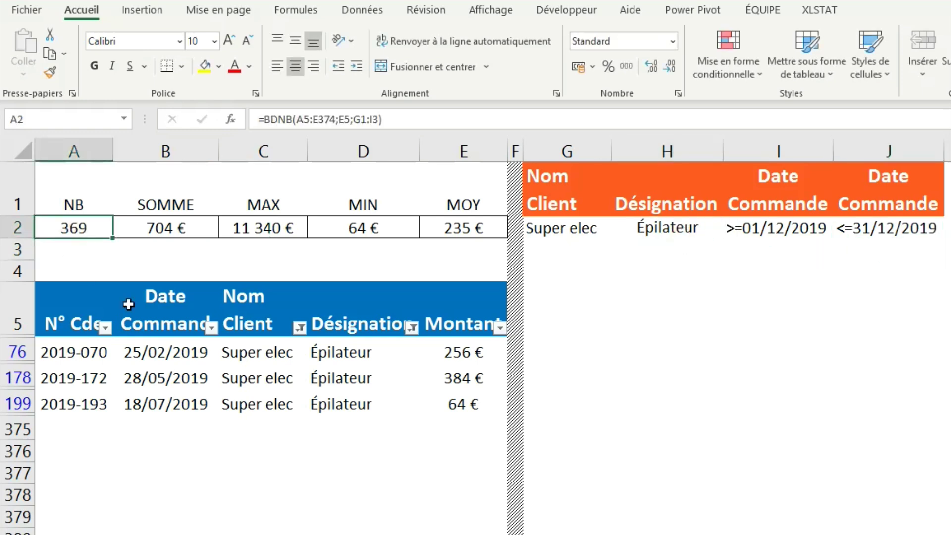
pyautogui.click(374, 125)
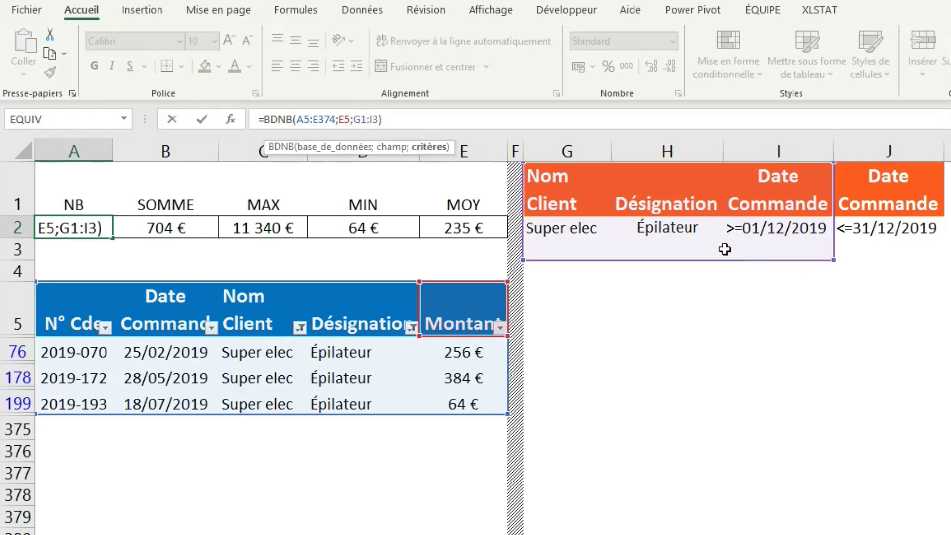
pyautogui.moveTo(353, 121); pyautogui.dragTo(384, 125)
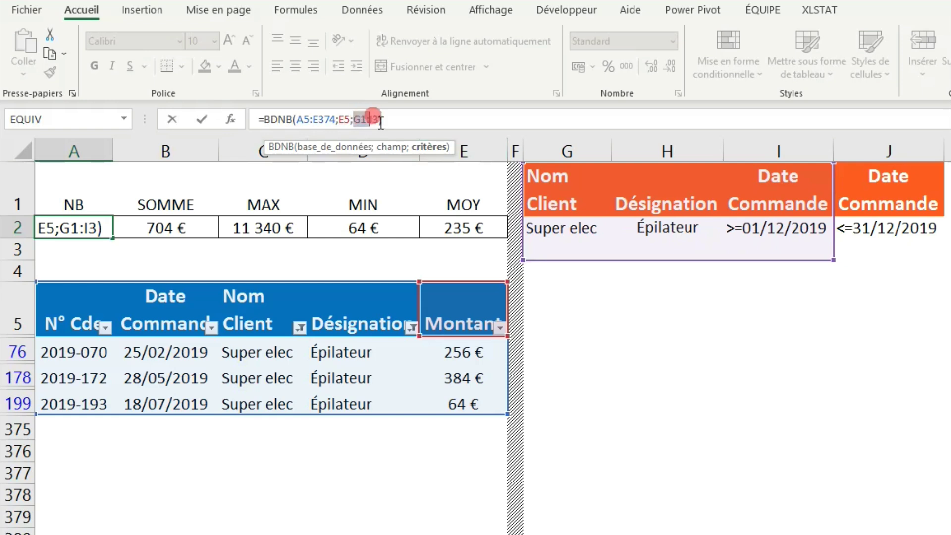
pyautogui.press('BackSpace')
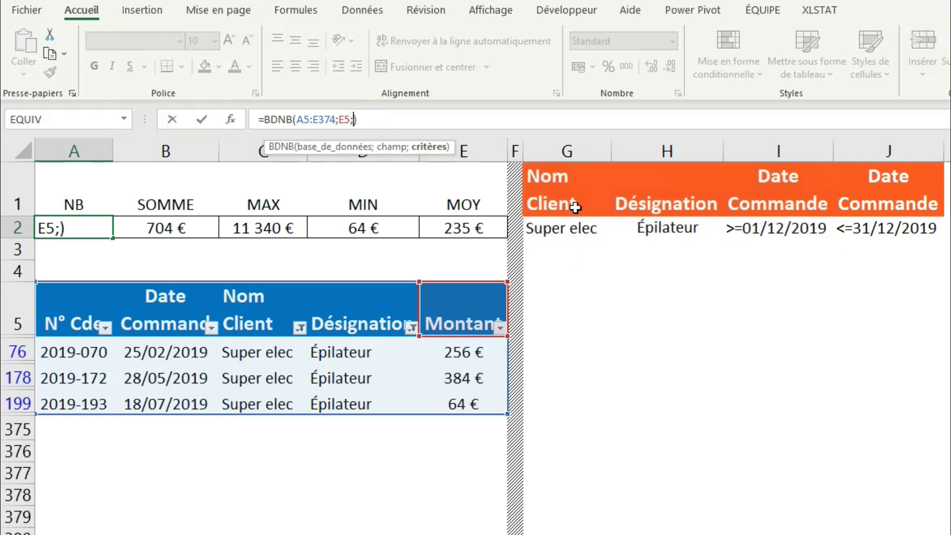
pyautogui.moveTo(569, 192); pyautogui.dragTo(845, 232)
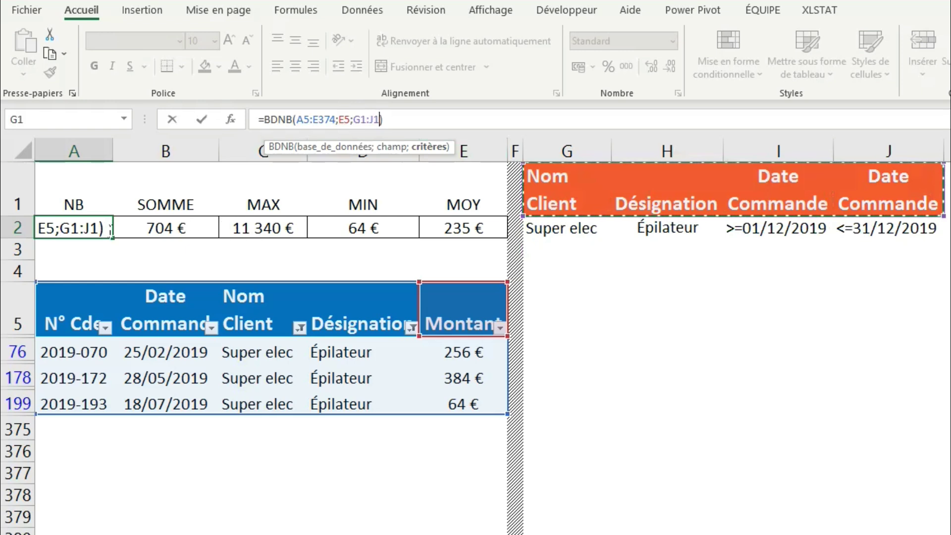
pyautogui.moveTo(651, 225); pyautogui.dragTo(798, 228)
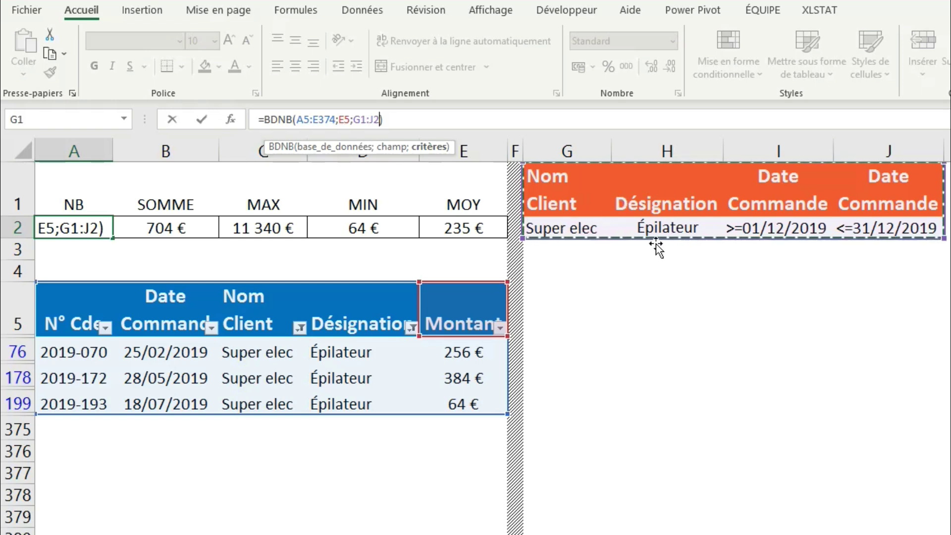
pyautogui.press('Return')
pyautogui.click(96, 238)
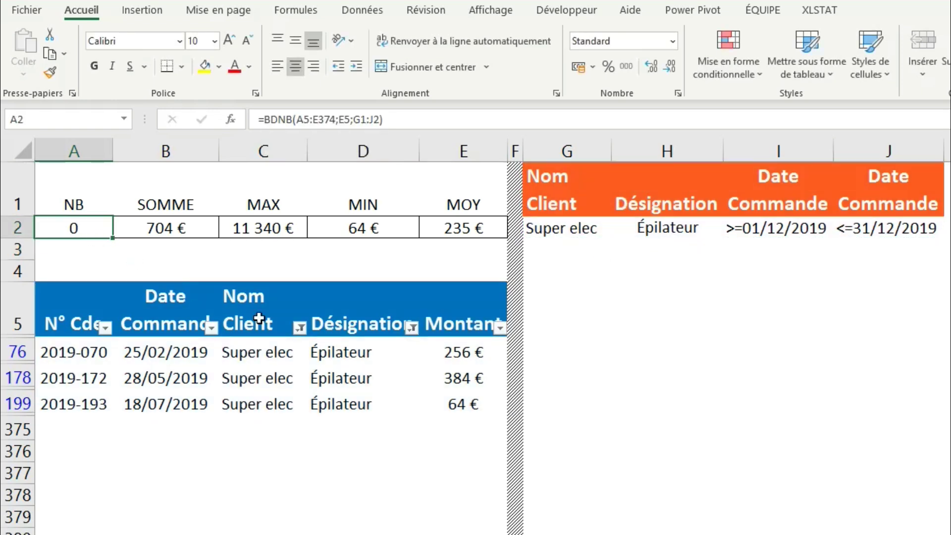
# Set the H2 product criterion to Aspirateur from its dropdown, giving NB 3.
pyautogui.click(673, 234)
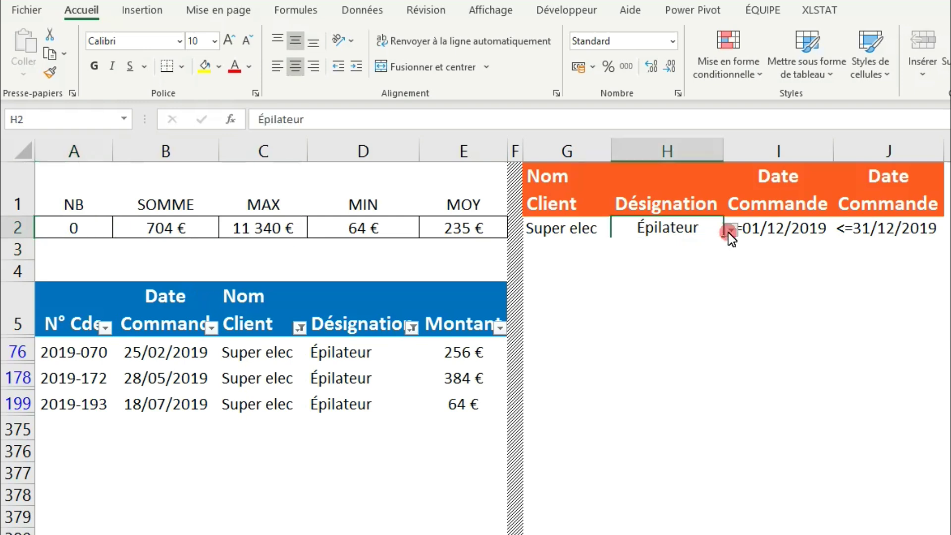
pyautogui.click(731, 230)
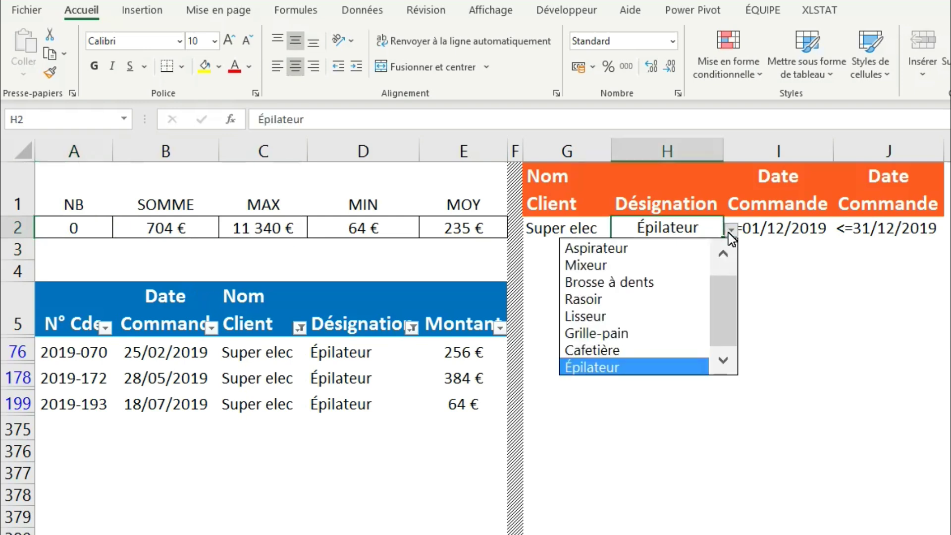
pyautogui.click(637, 249)
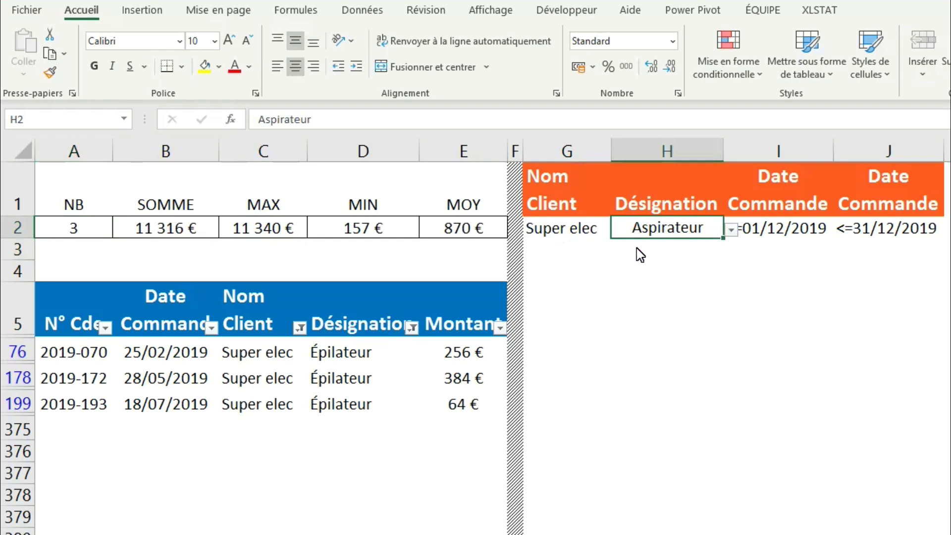
# Leave the Nom Client filter unchanged and restrict Désignation to Aspirateur only.
pyautogui.click(96, 232)
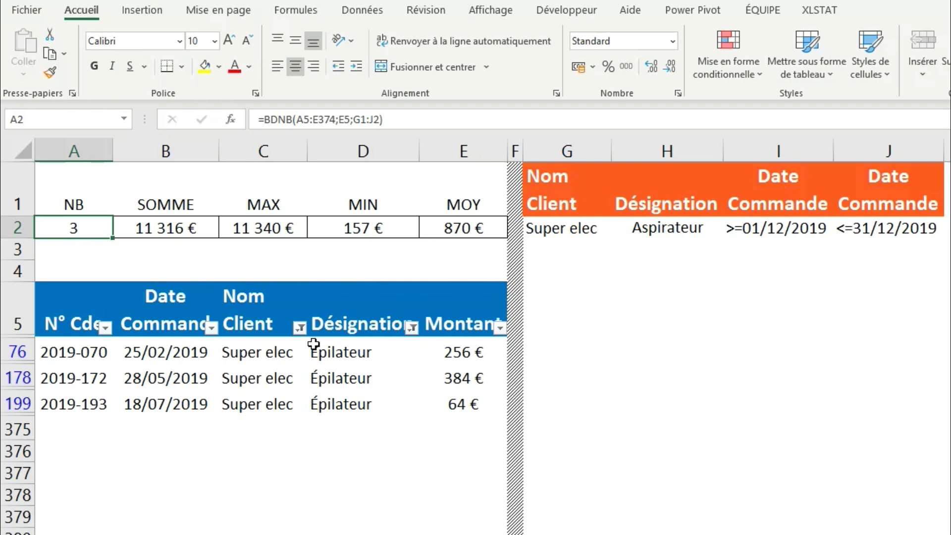
pyautogui.click(300, 328)
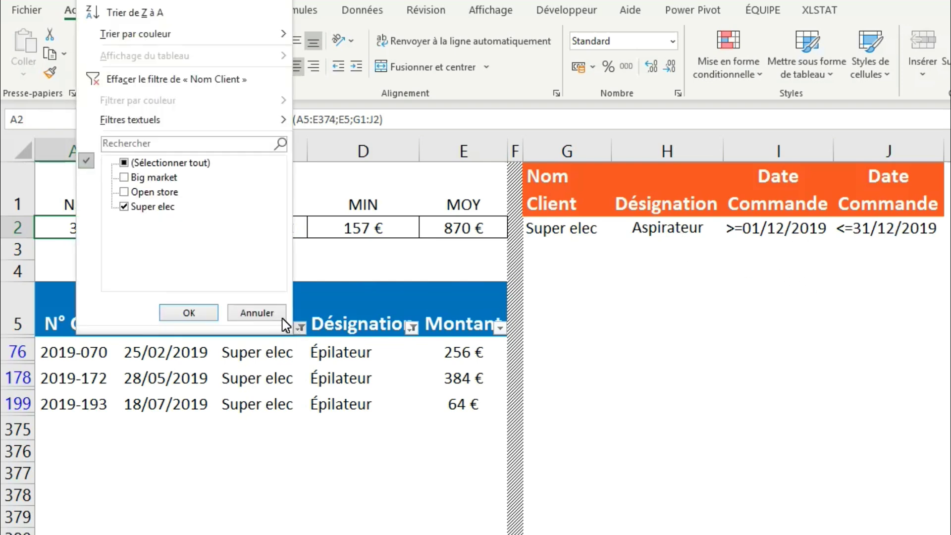
pyautogui.click(190, 313)
pyautogui.click(415, 329)
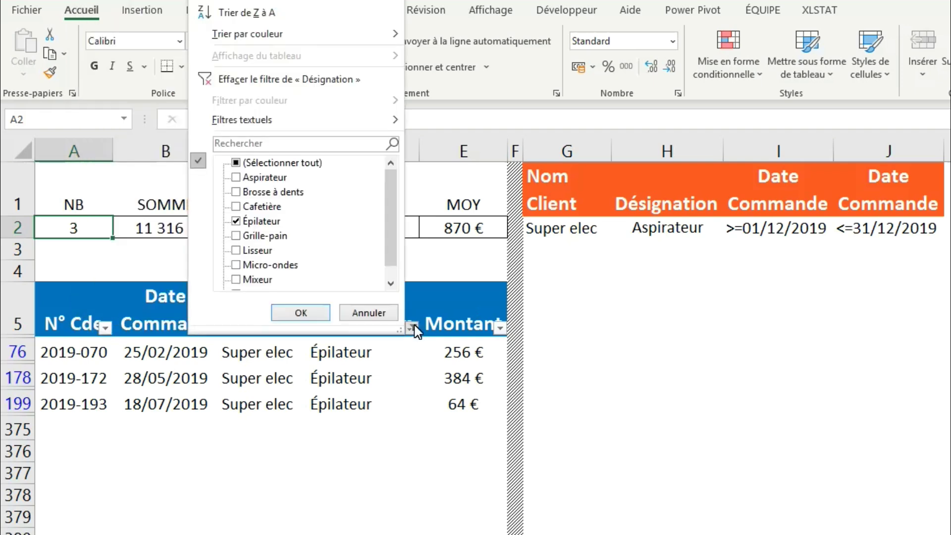
pyautogui.click(255, 221)
pyautogui.click(261, 179)
pyautogui.click(300, 313)
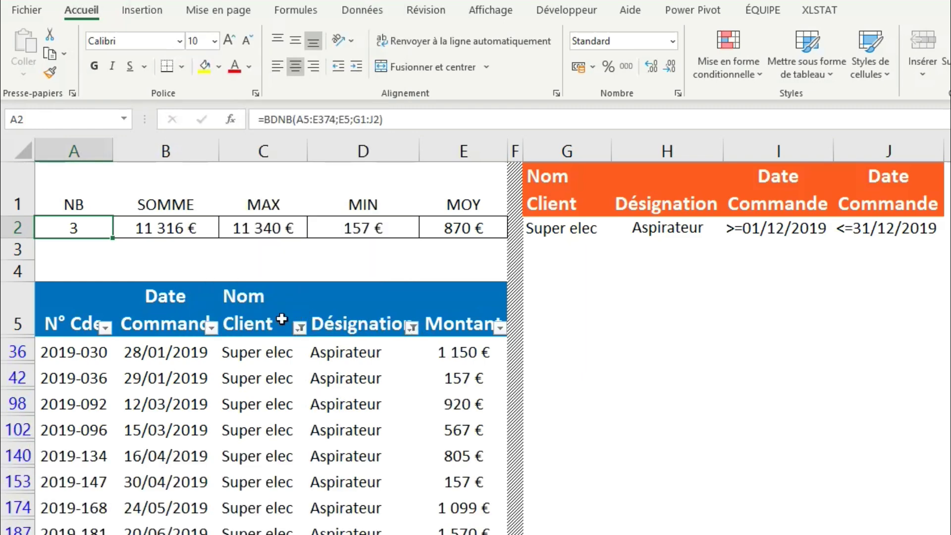
# Restrict the Date Commande filter to décembre only.
pyautogui.click(211, 326)
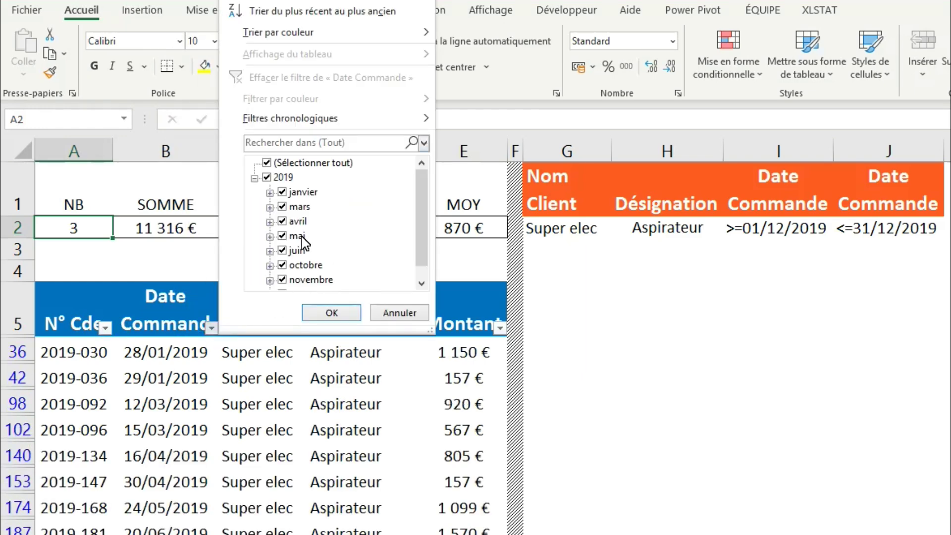
pyautogui.click(267, 177)
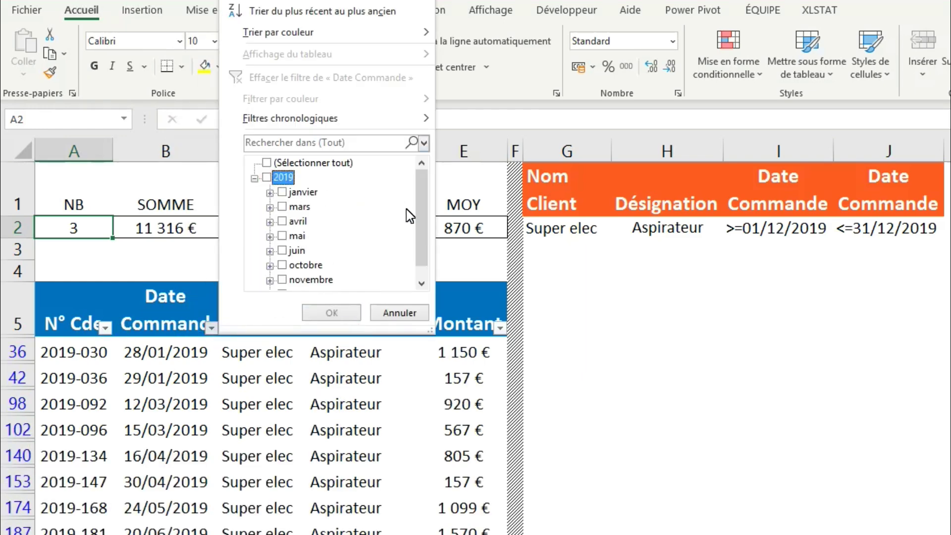
pyautogui.scroll(-1, 418, 248)
pyautogui.click(282, 279)
pyautogui.click(331, 312)
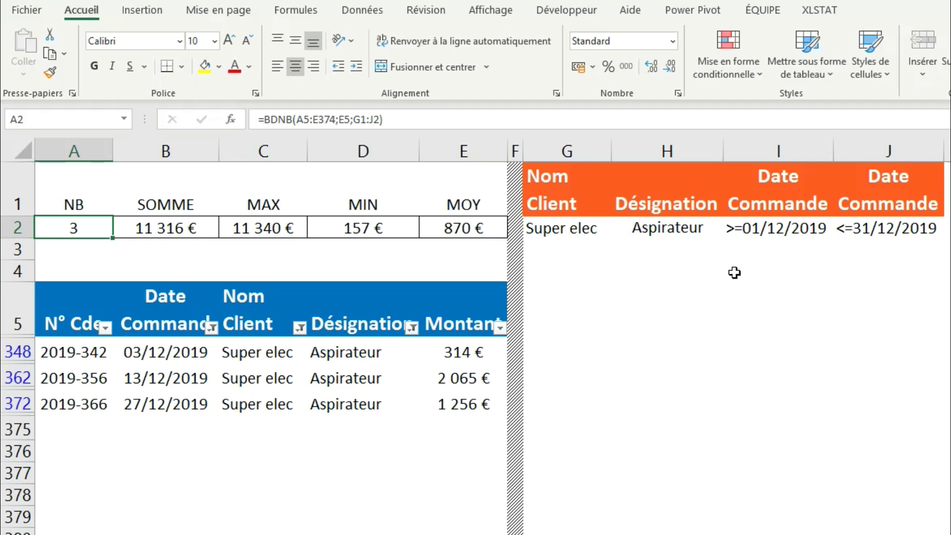
# Enter 04/12/2019 as the start-date criterion in I2.
pyautogui.click(780, 237)
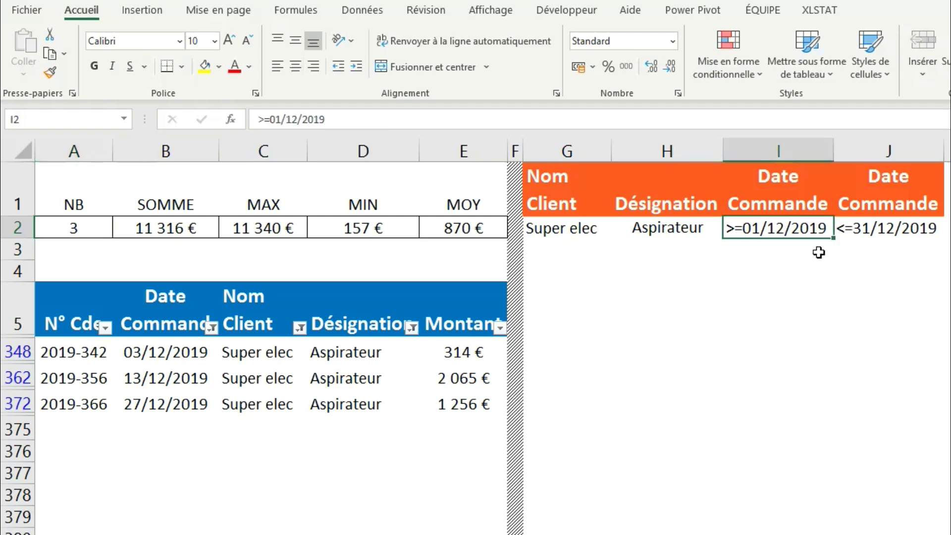
pyautogui.write('04/12/')
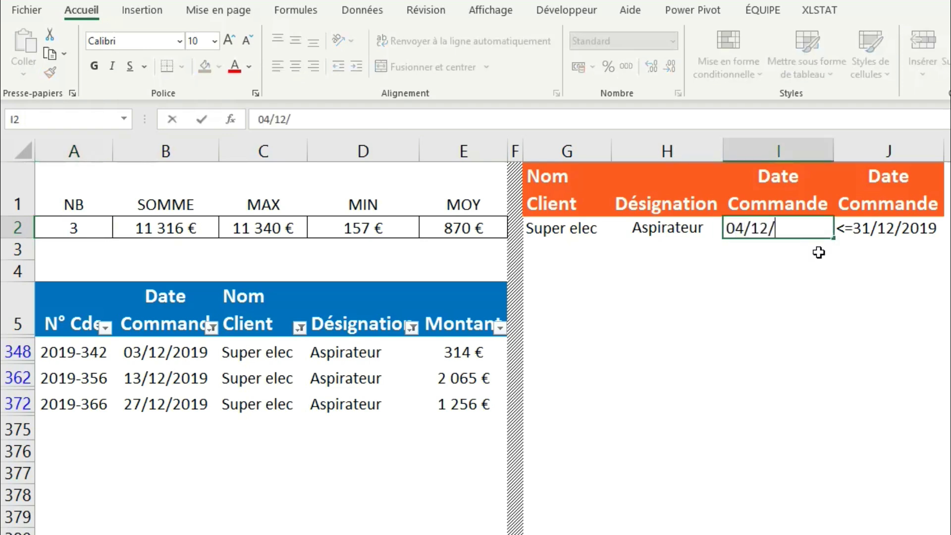
pyautogui.write('2019')
pyautogui.press('Return')
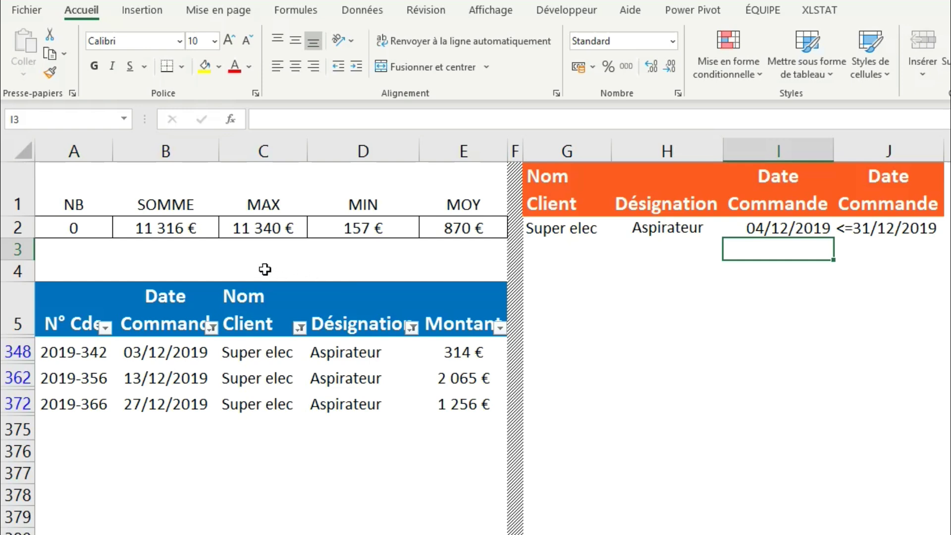
# Change A2's BDNB criteria from G1:J2 to I1:I2, so the count reads 4.
pyautogui.click(80, 229)
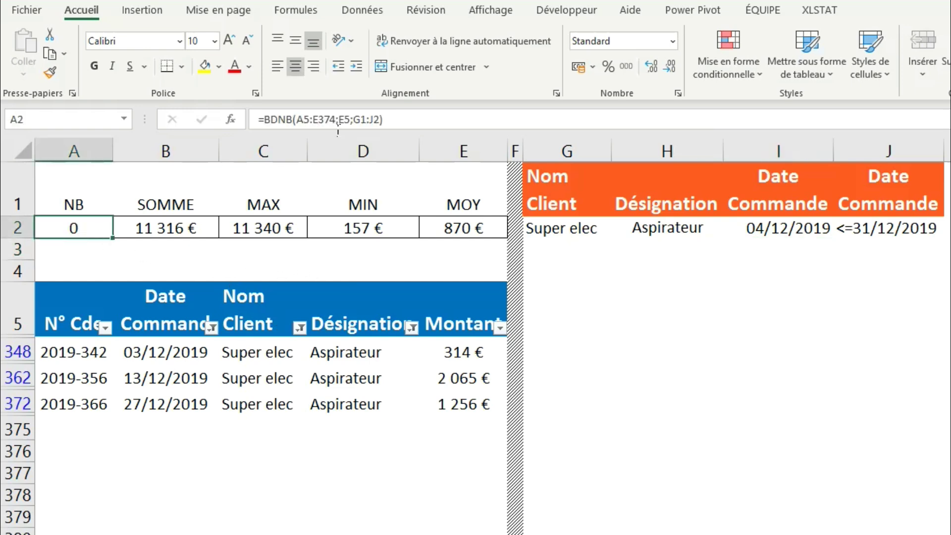
pyautogui.click(332, 121)
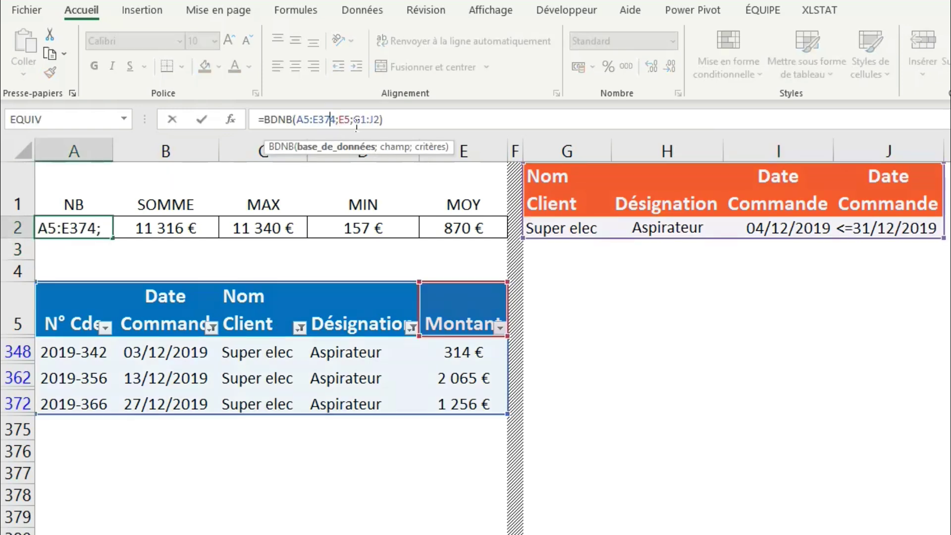
pyautogui.doubleClick(368, 121)
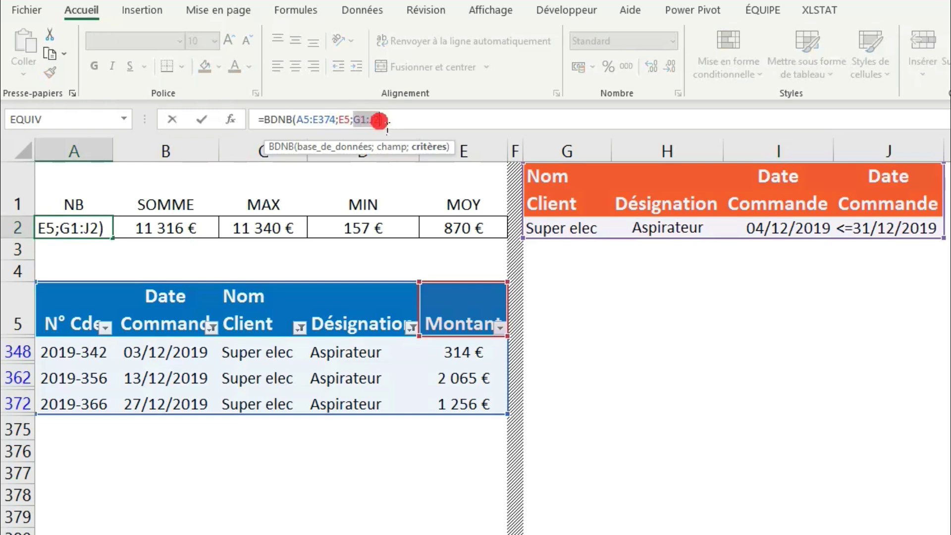
pyautogui.press('Delete')
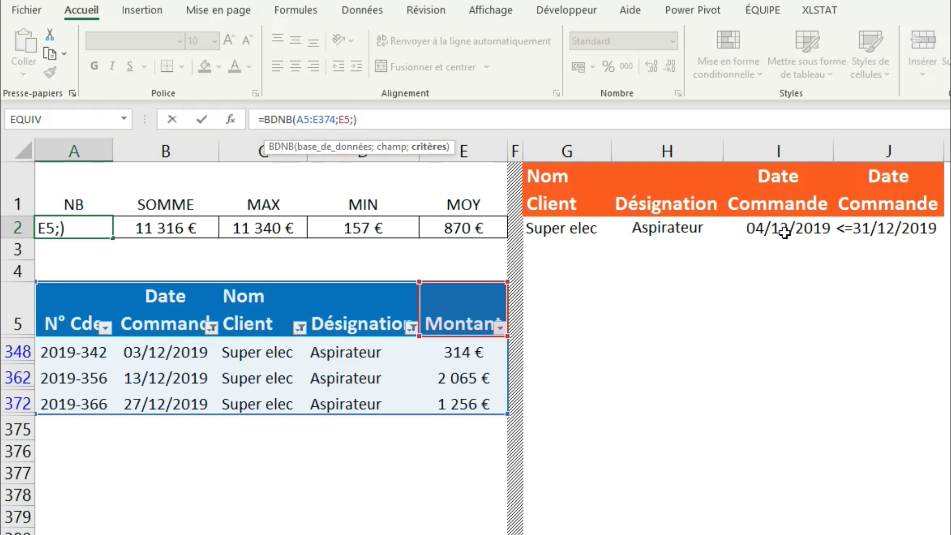
pyautogui.moveTo(781, 198); pyautogui.dragTo(782, 229)
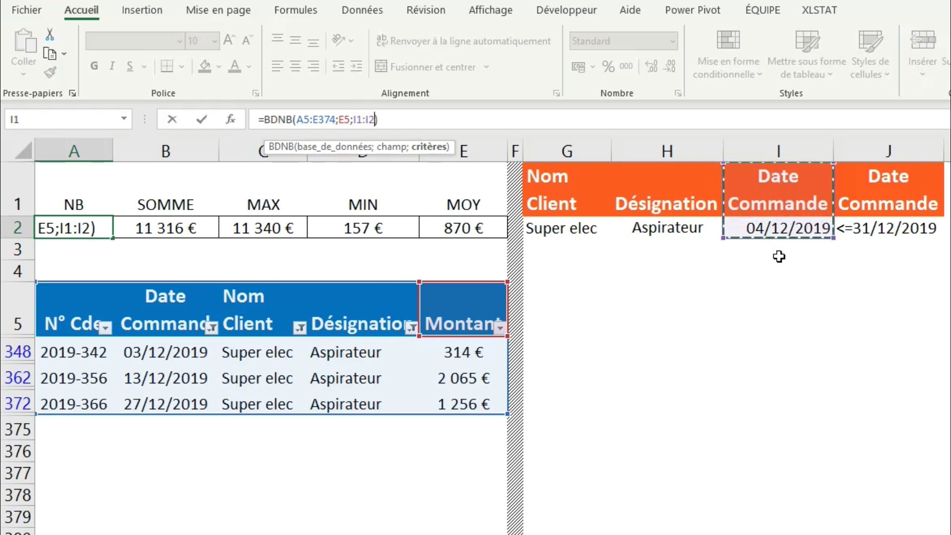
pyautogui.press('End')
pyautogui.press('Return')
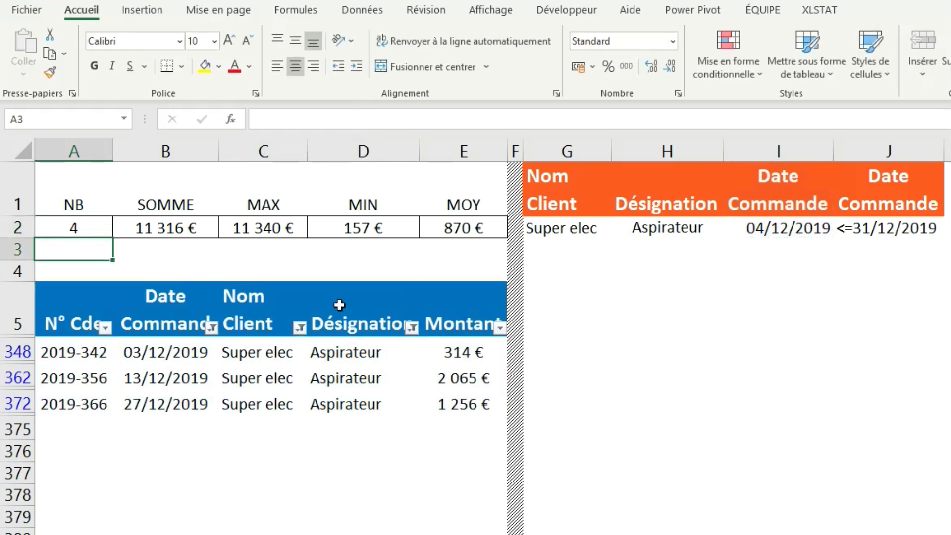
pyautogui.click(89, 229)
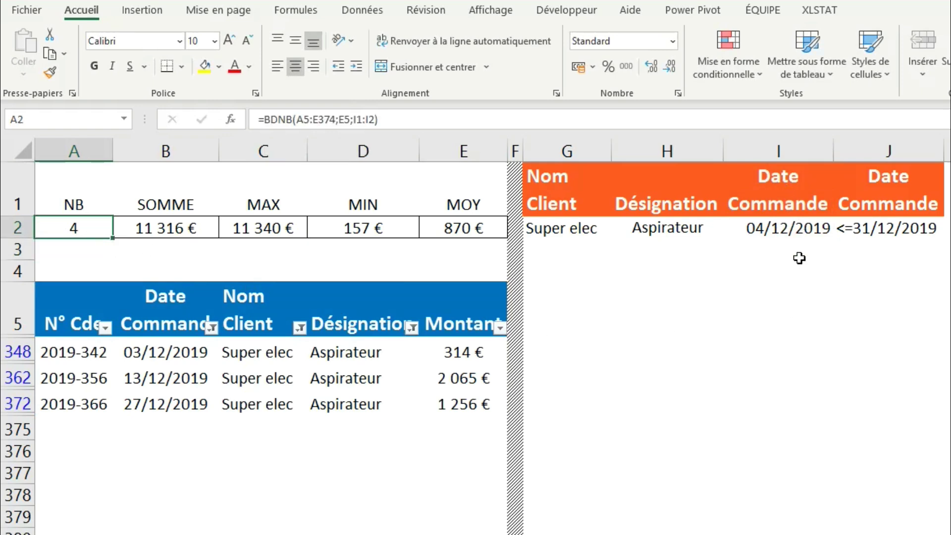
# Clear all filters from the order table via Données > Effacer.
pyautogui.click(239, 324)
pyautogui.click(362, 11)
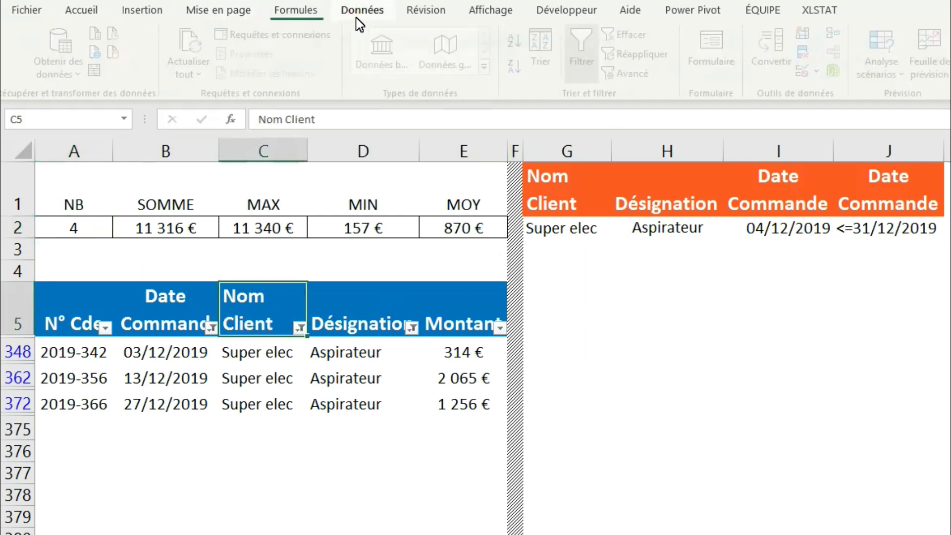
pyautogui.click(635, 36)
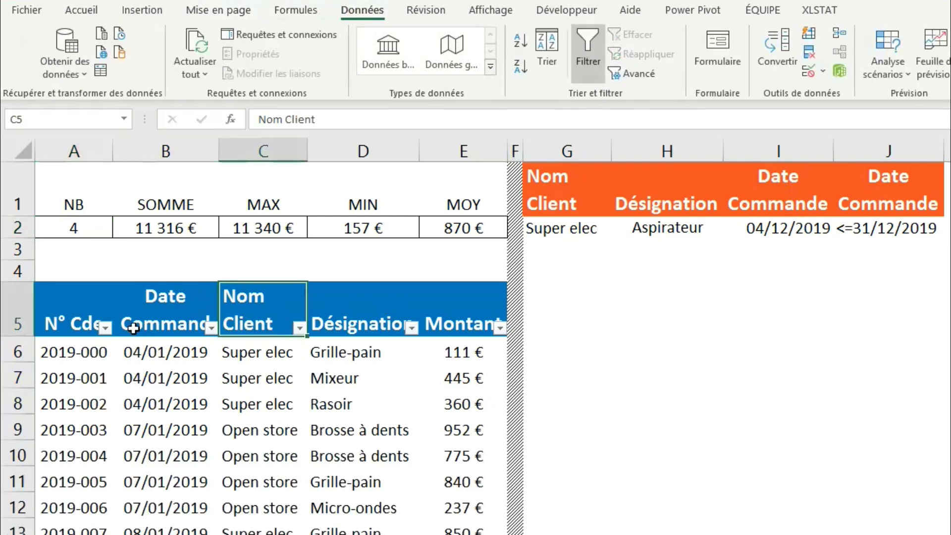
# Filter Date Commande to show only day 04 of décembre 2019.
pyautogui.click(211, 328)
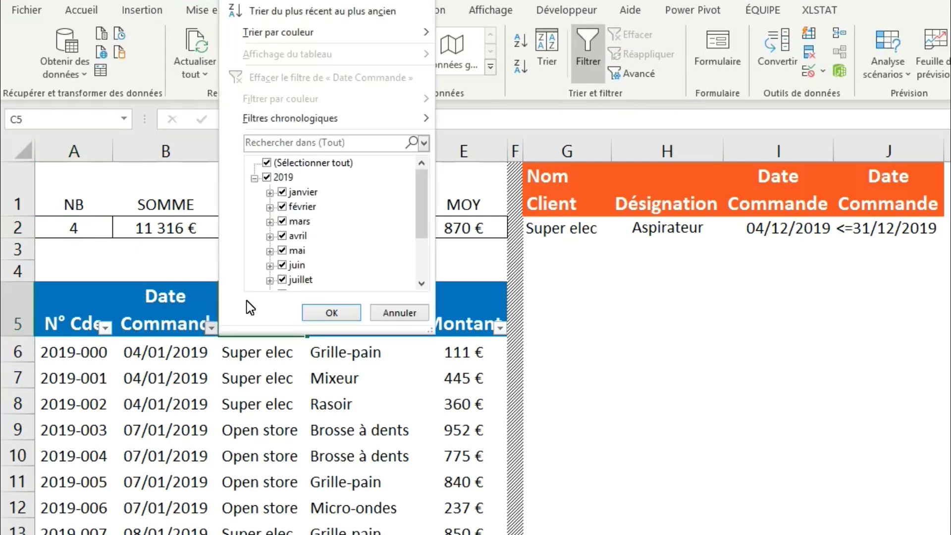
pyautogui.click(267, 162)
pyautogui.moveTo(423, 216); pyautogui.dragTo(324, 295)
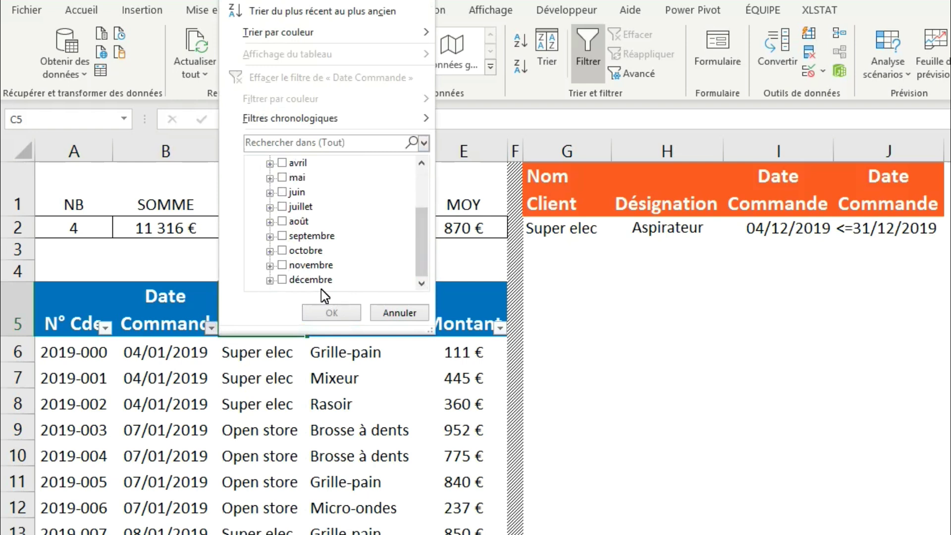
pyautogui.click(270, 280)
pyautogui.click(298, 191)
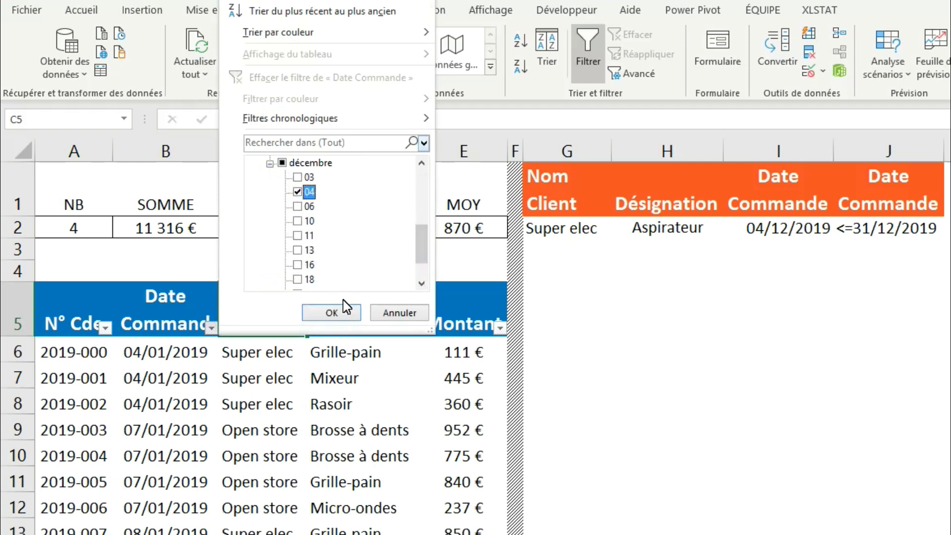
pyautogui.click(344, 312)
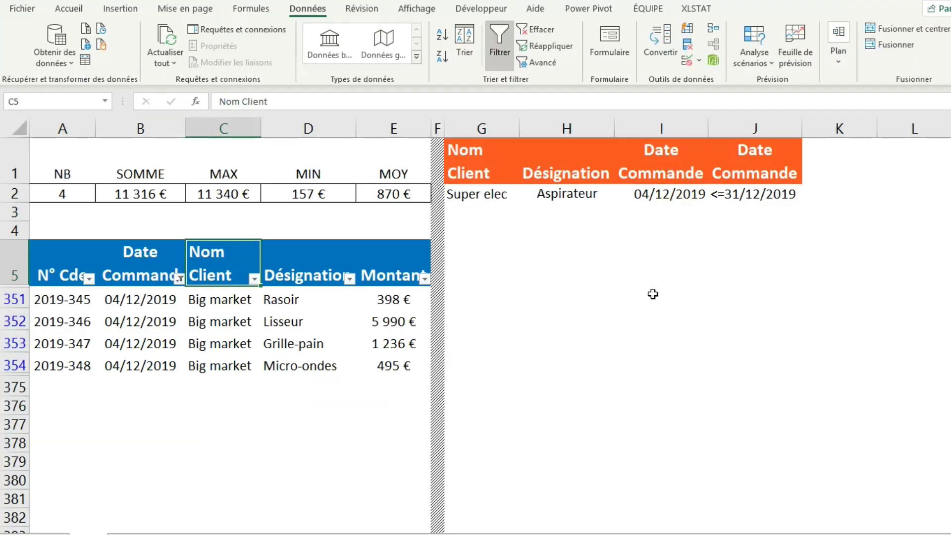
# Copy the Montant header from E5 into K1 and L1.
pyautogui.click(398, 270)
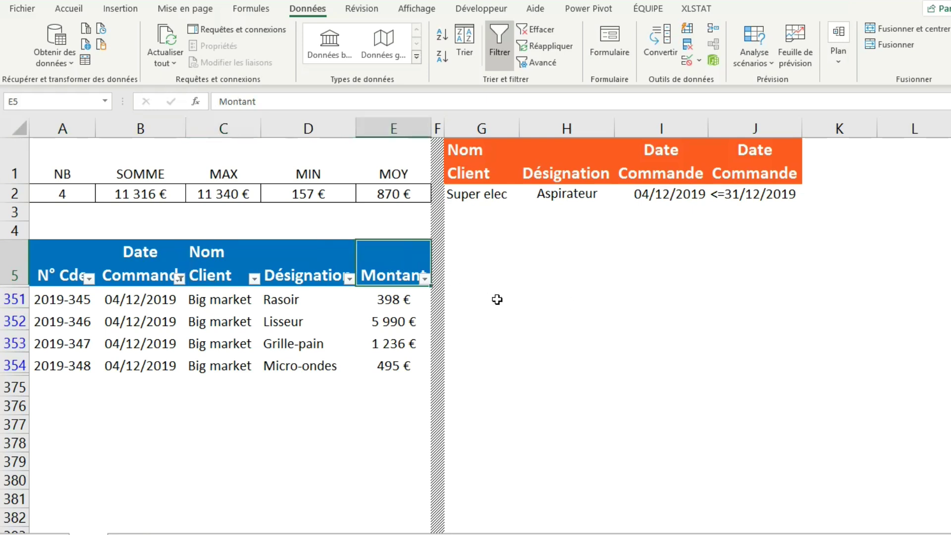
pyautogui.hotkey('ctrl', 'c')
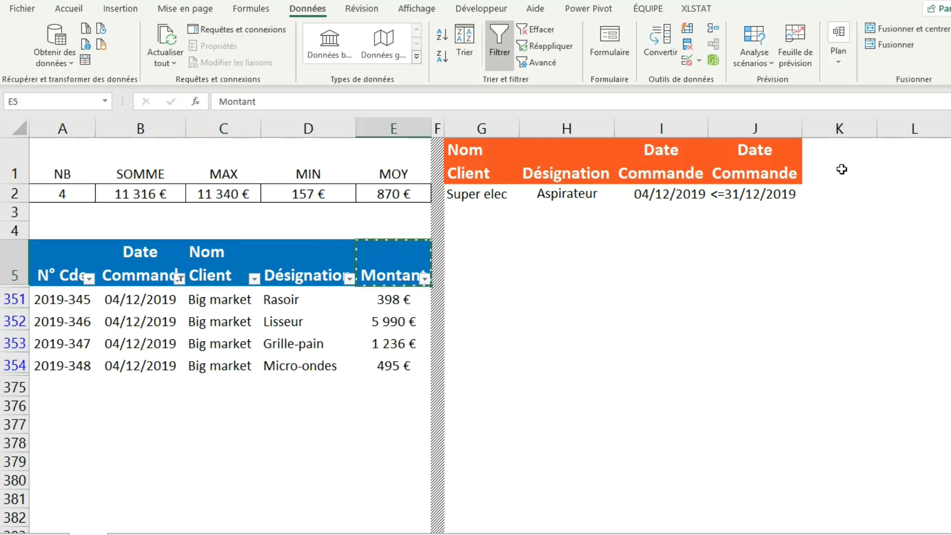
pyautogui.moveTo(842, 169); pyautogui.dragTo(896, 170)
pyautogui.hotkey('ctrl', 'v')
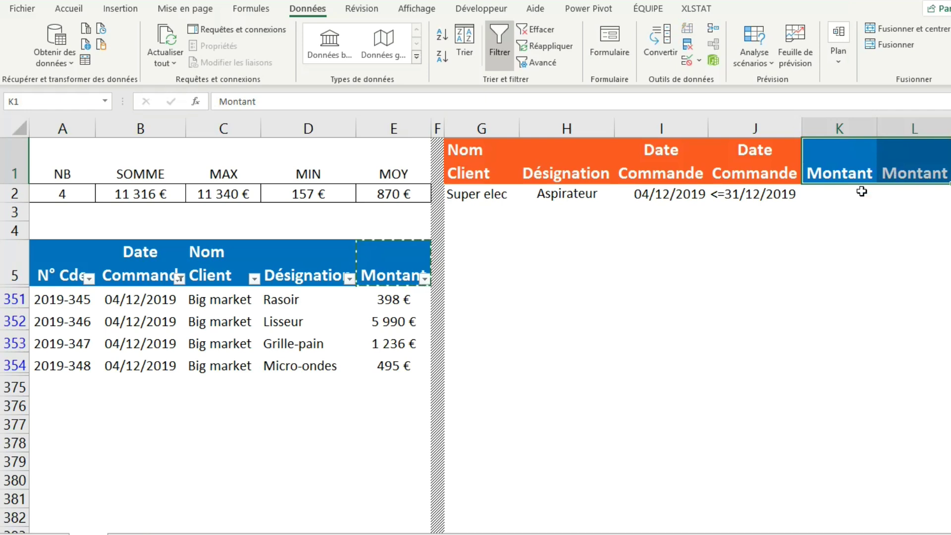
pyautogui.click(834, 175)
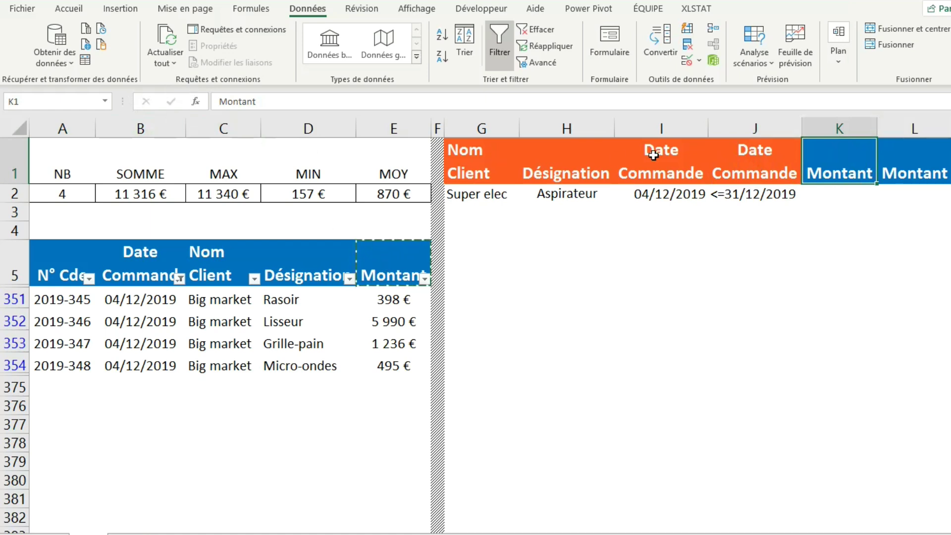
# Apply J1's orange header formatting to K1:L1 with Reproduire la mise en forme.
pyautogui.click(737, 156)
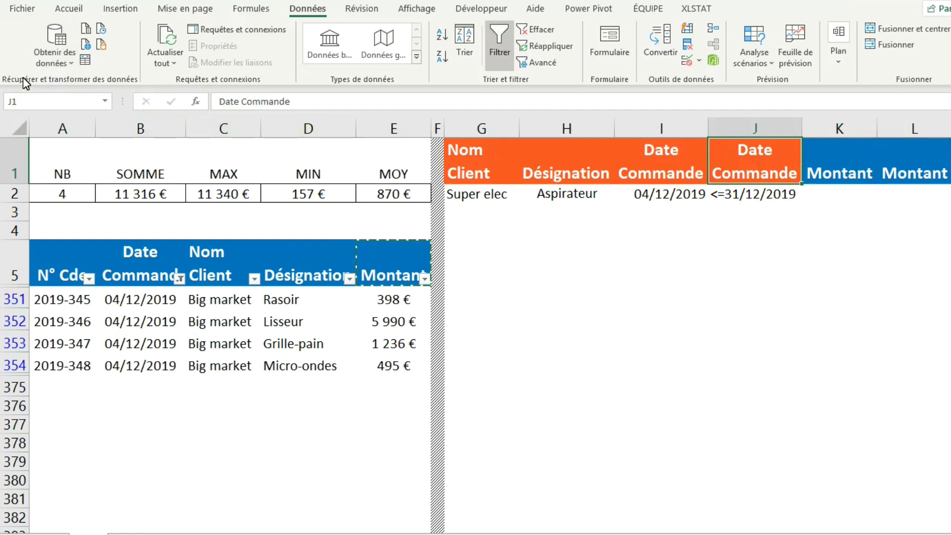
pyautogui.click(69, 8)
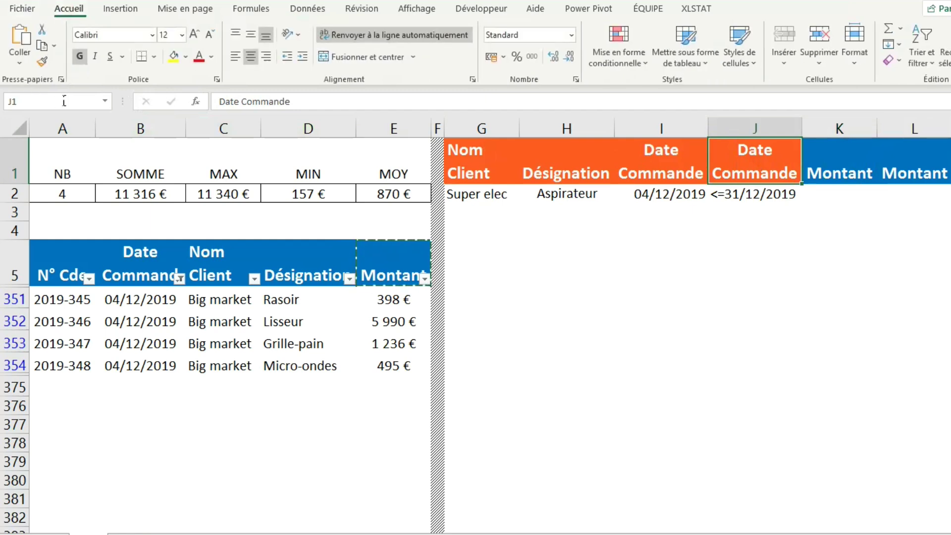
pyautogui.click(42, 61)
pyautogui.moveTo(815, 164); pyautogui.dragTo(901, 168)
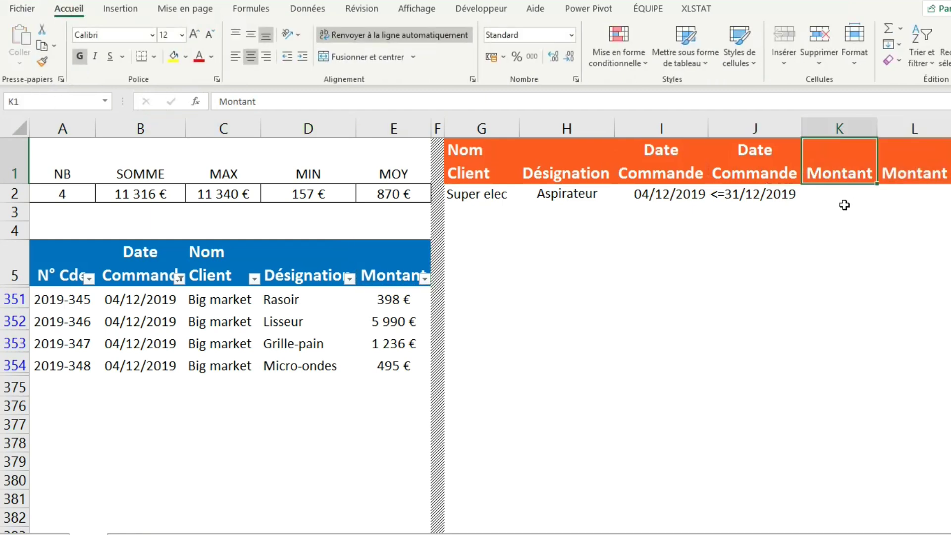
pyautogui.click(844, 201)
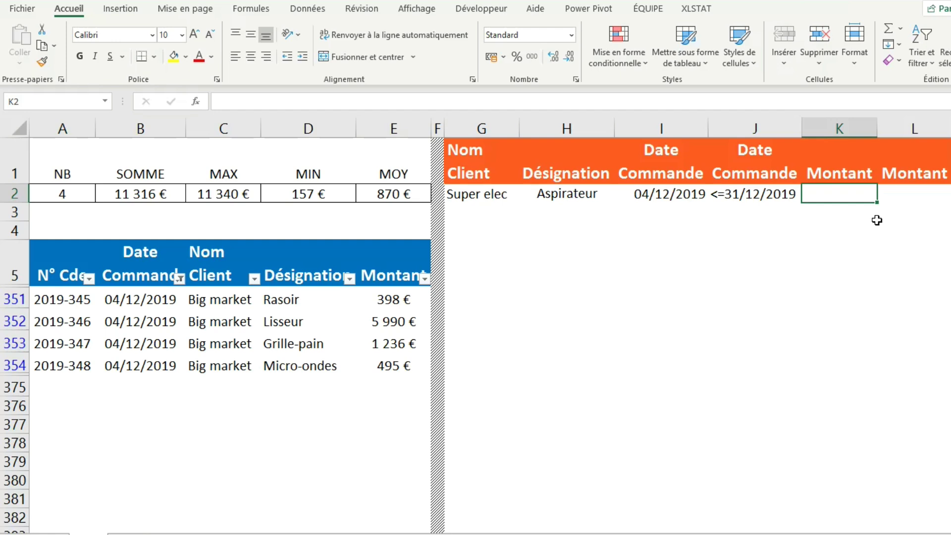
# Enter the Montant bounds >=0 in K2 and <=1500 in L2.
pyautogui.write('>=0')
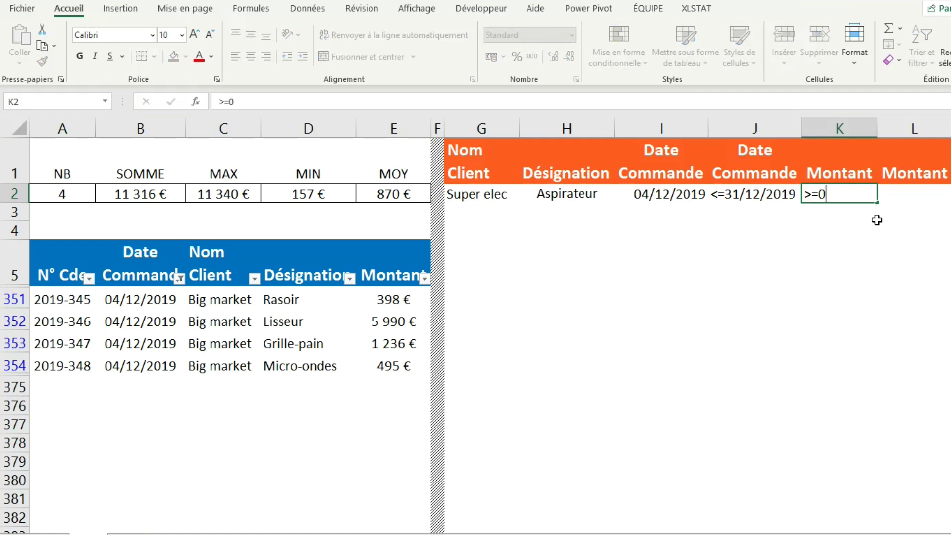
pyautogui.press('Tab')
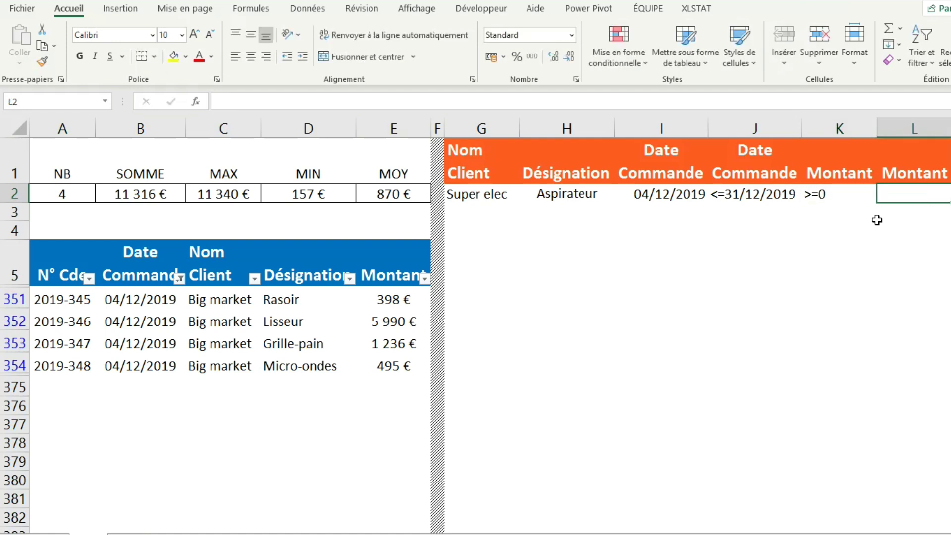
pyautogui.write('<=1500')
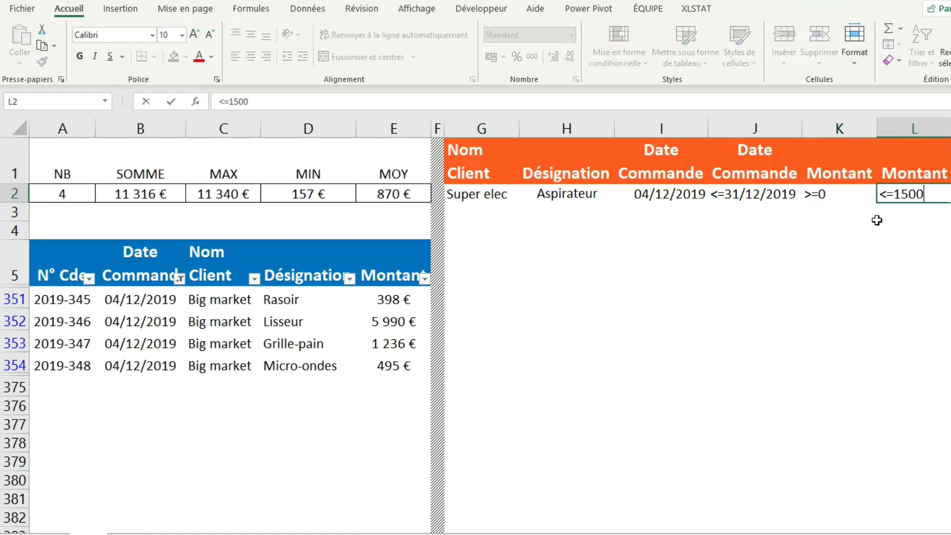
pyautogui.click(842, 220)
# Change the start-date criterion in I2 to >=01/12/2019.
pyautogui.click(684, 201)
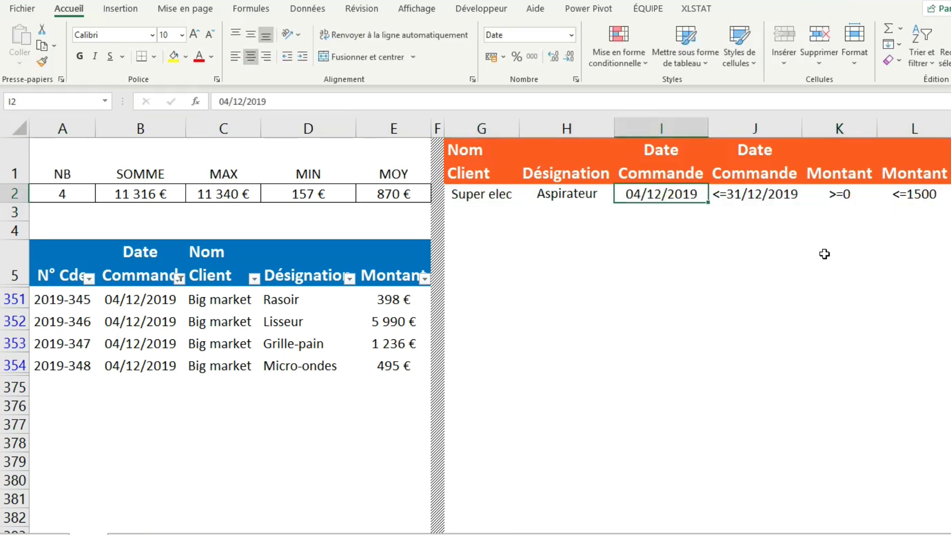
pyautogui.write('>')
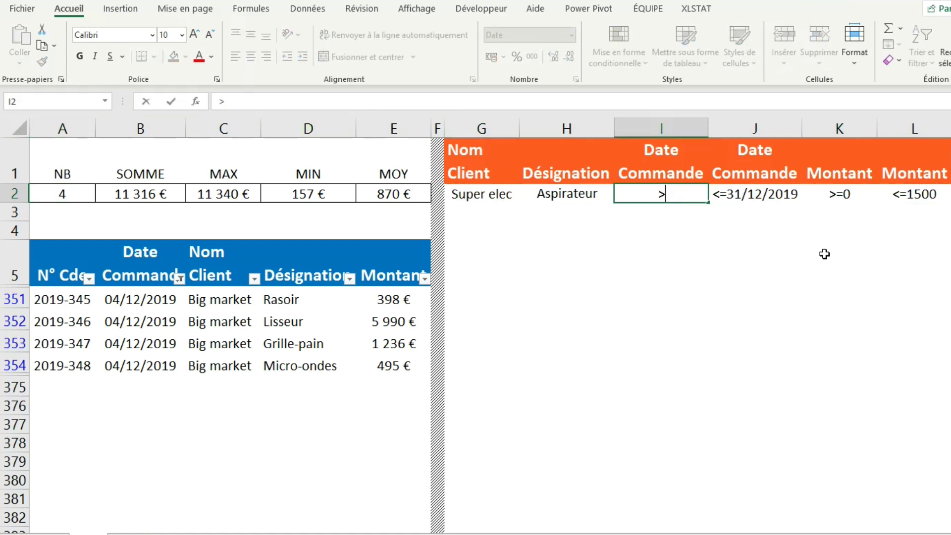
pyautogui.write('=01/12')
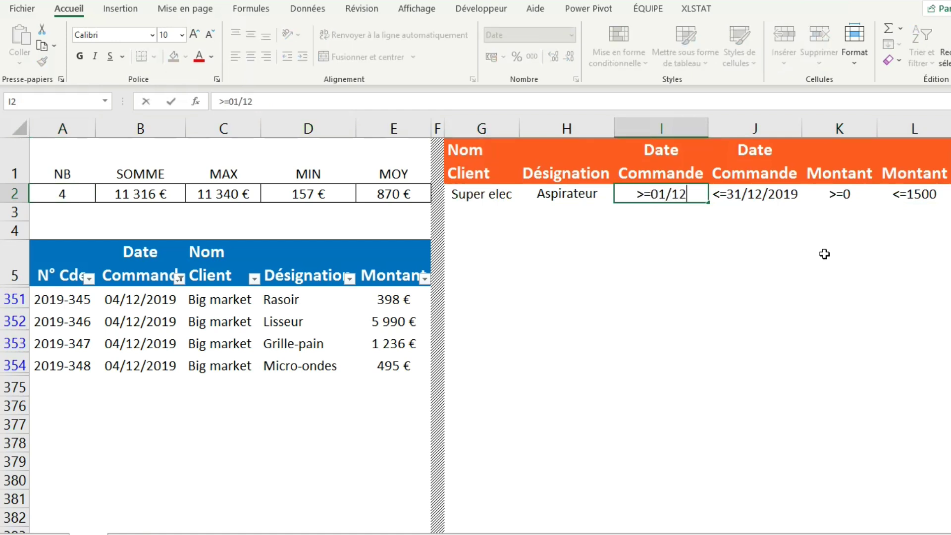
pyautogui.write('/2019')
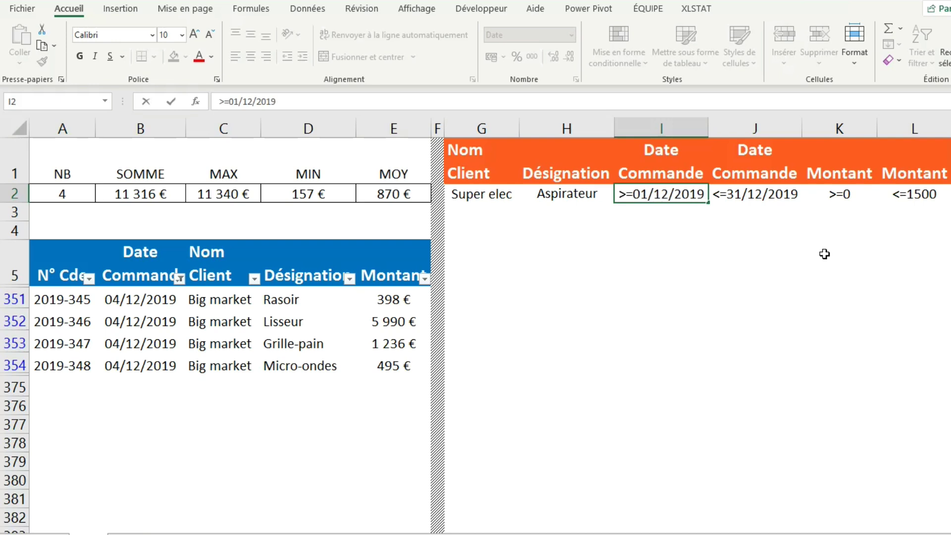
pyautogui.press('Return')
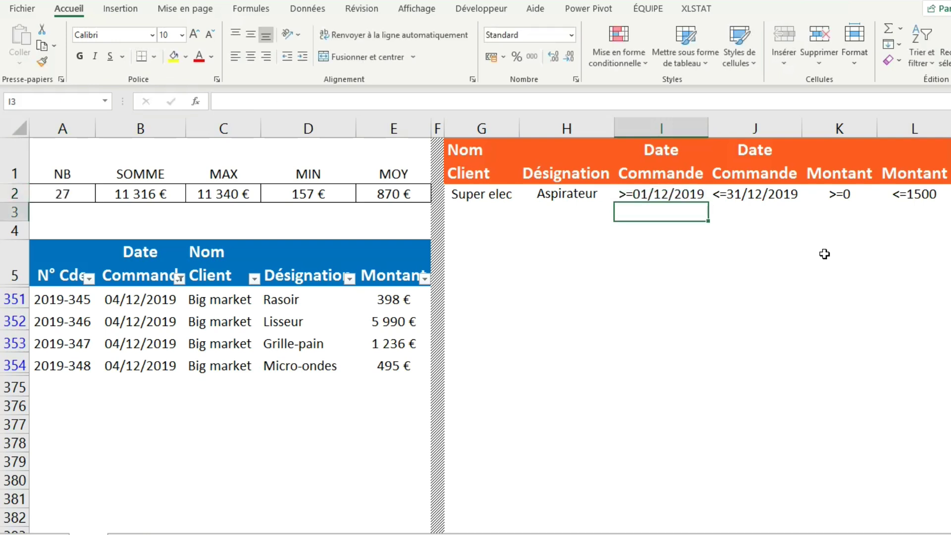
# Replace I1:I2 with G1:L2 in A2's BDNB formula so it returns 2.
pyautogui.click(71, 195)
pyautogui.click(309, 104)
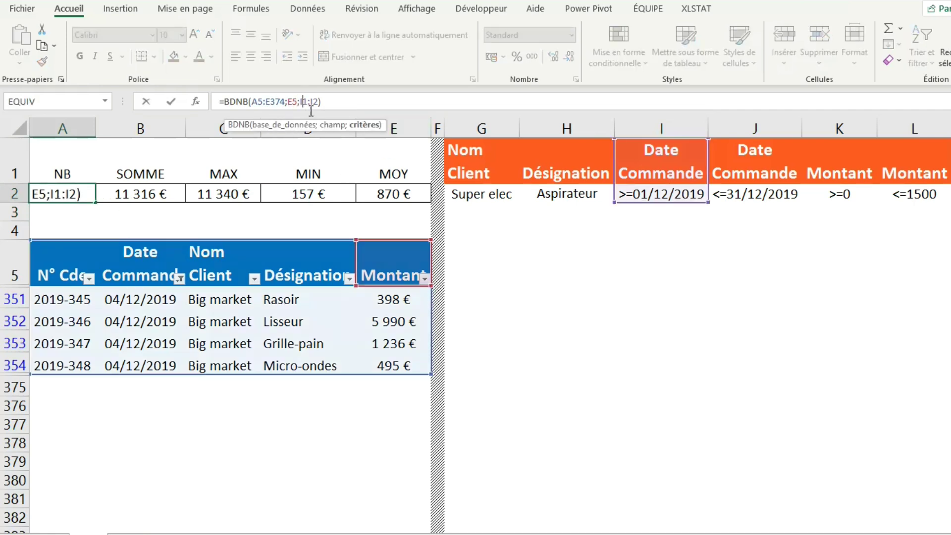
pyautogui.moveTo(301, 102); pyautogui.dragTo(319, 102)
pyautogui.press('Delete')
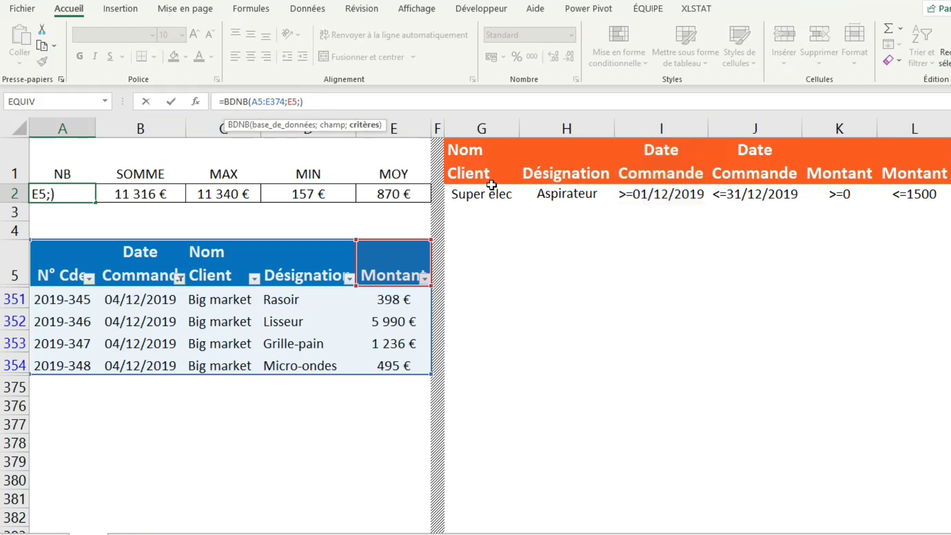
pyautogui.moveTo(477, 167); pyautogui.dragTo(918, 191)
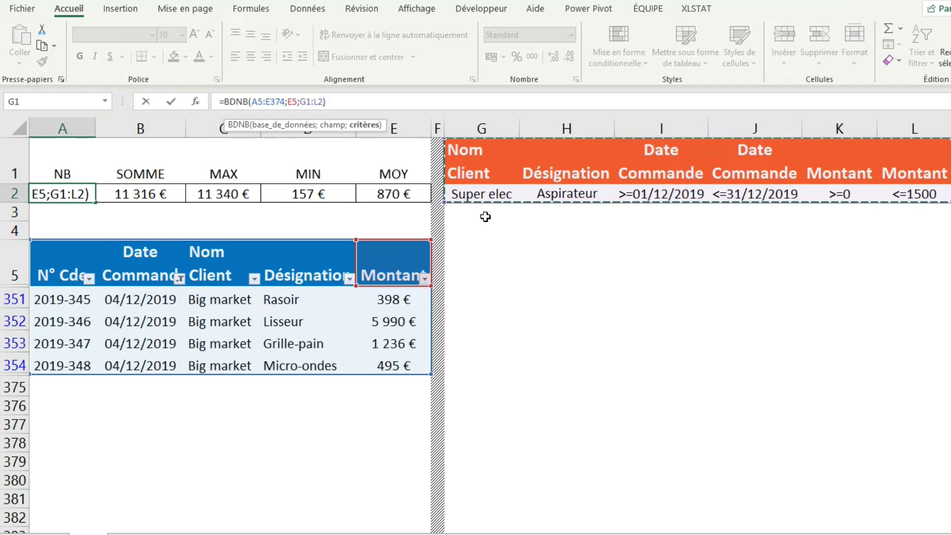
pyautogui.press('Return')
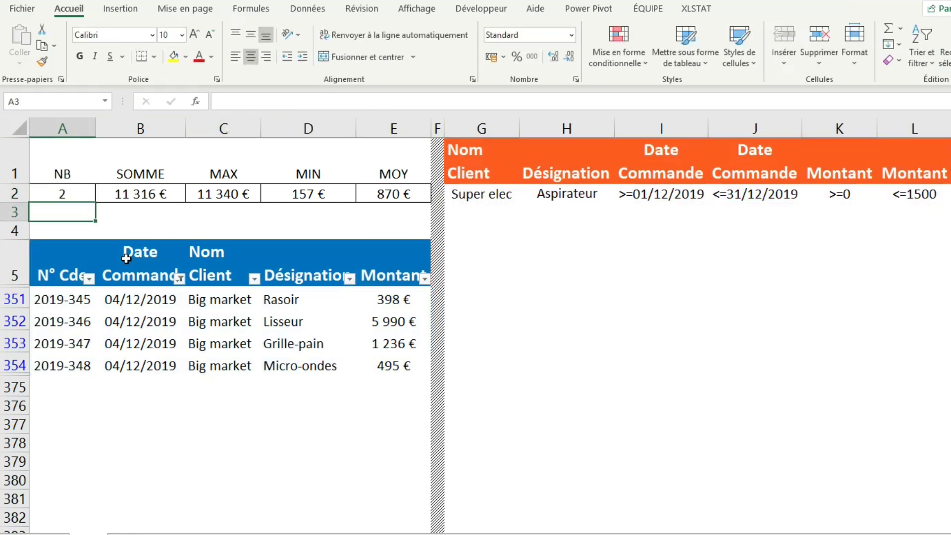
pyautogui.click(64, 201)
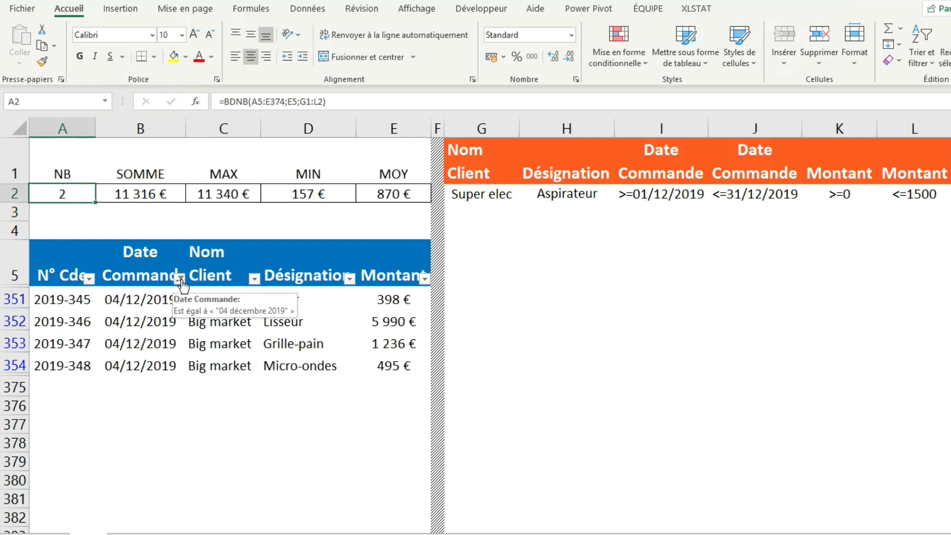
# Filter Date Commande to décembre 2019 only.
pyautogui.click(179, 280)
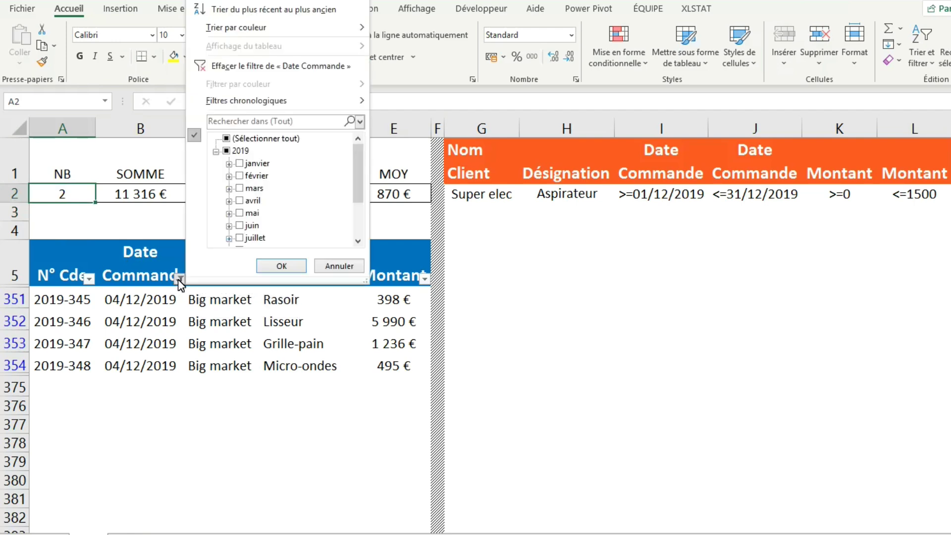
pyautogui.click(226, 151)
pyautogui.click(226, 138)
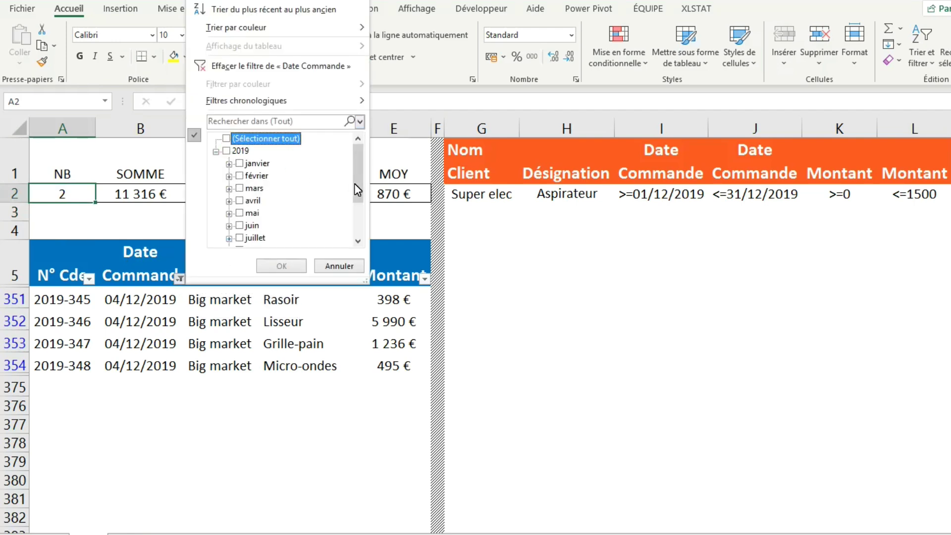
pyautogui.moveTo(355, 183); pyautogui.dragTo(355, 218)
pyautogui.click(249, 239)
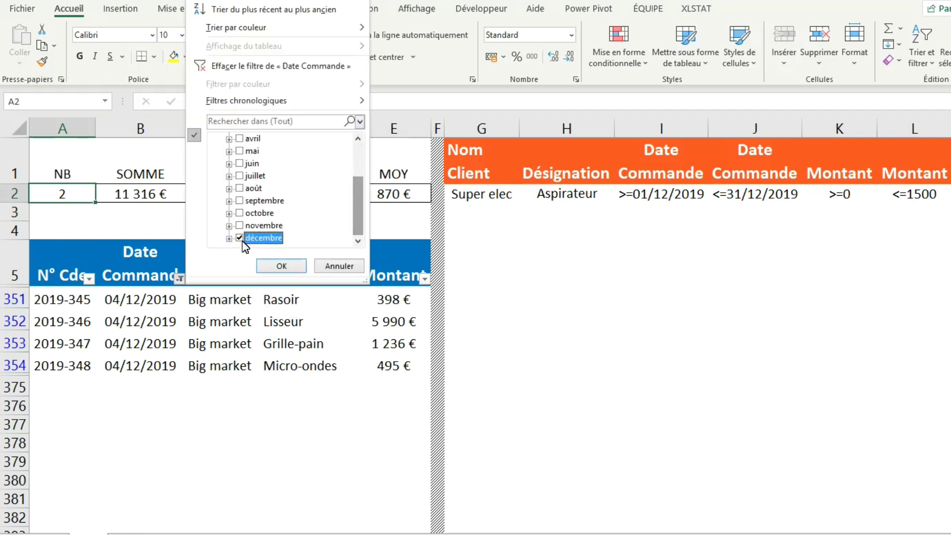
pyautogui.click(282, 266)
# Filter Nom Client to Super elec only.
pyautogui.click(254, 279)
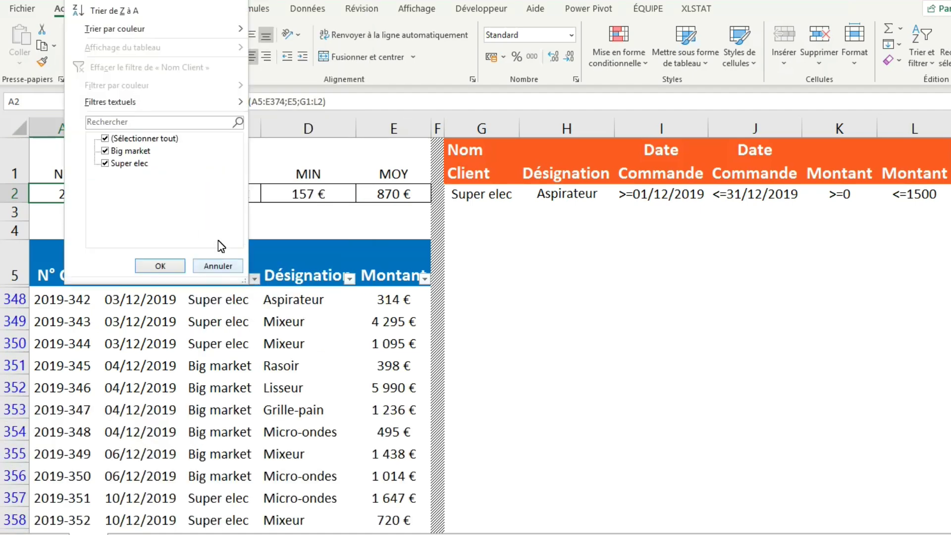
pyautogui.click(105, 138)
pyautogui.click(105, 163)
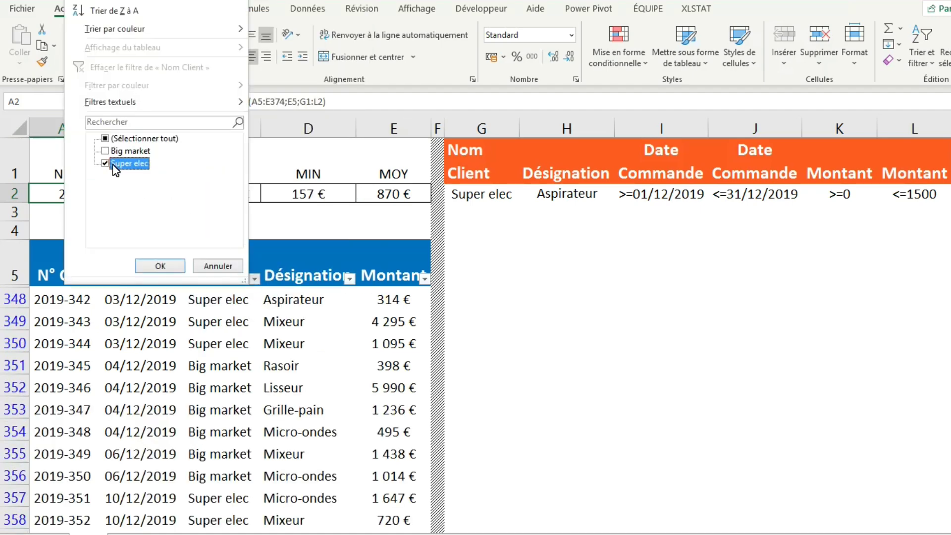
pyautogui.click(160, 266)
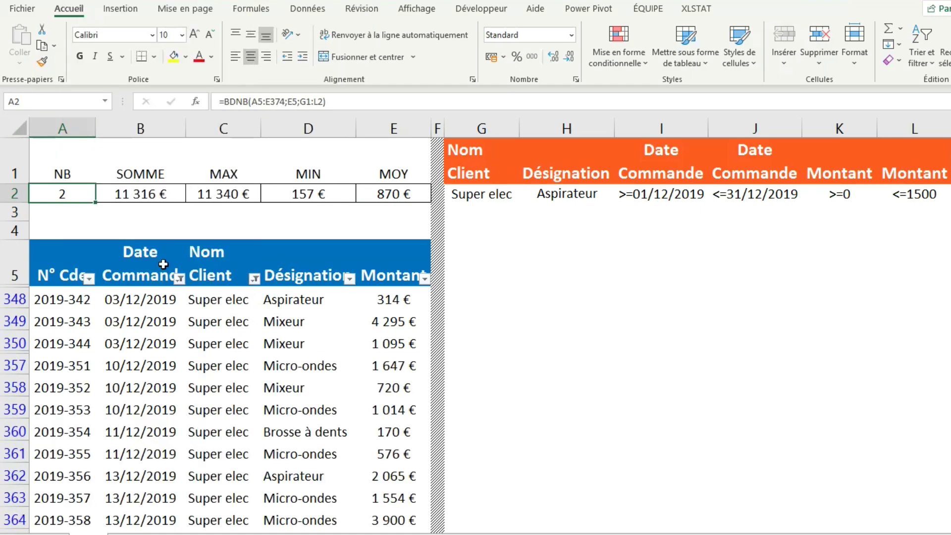
# Filter Désignation to Aspirateur only.
pyautogui.click(350, 279)
pyautogui.click(230, 139)
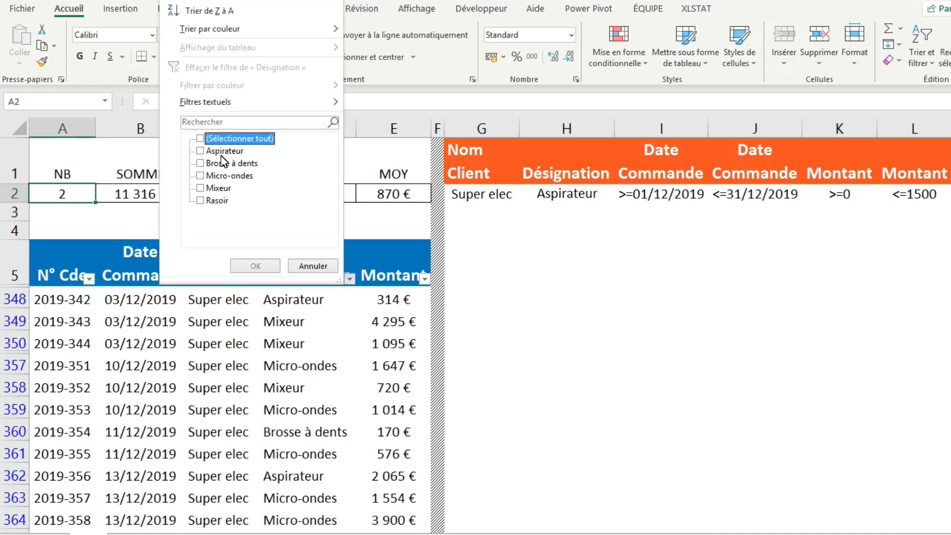
pyautogui.click(224, 151)
pyautogui.click(255, 266)
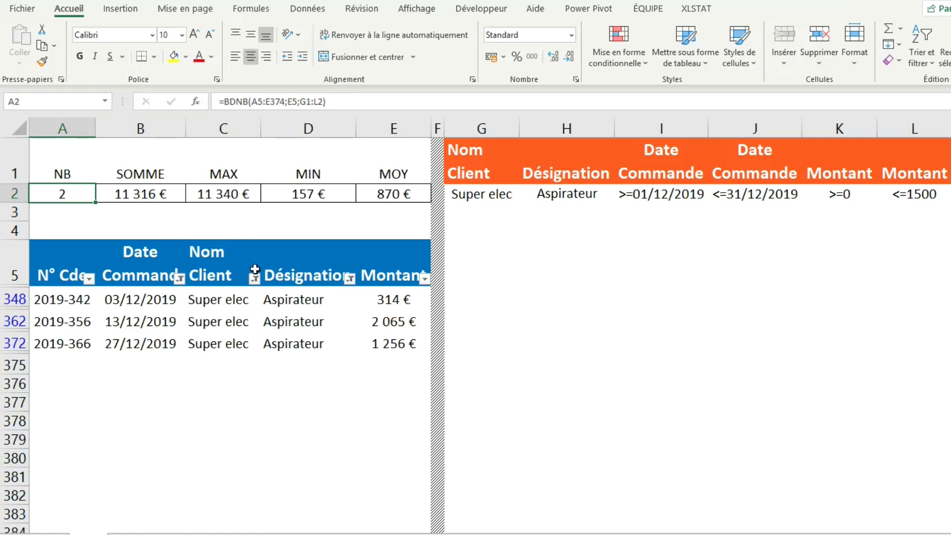
# Apply a Montant number filter between 0 and 1500.
pyautogui.click(425, 279)
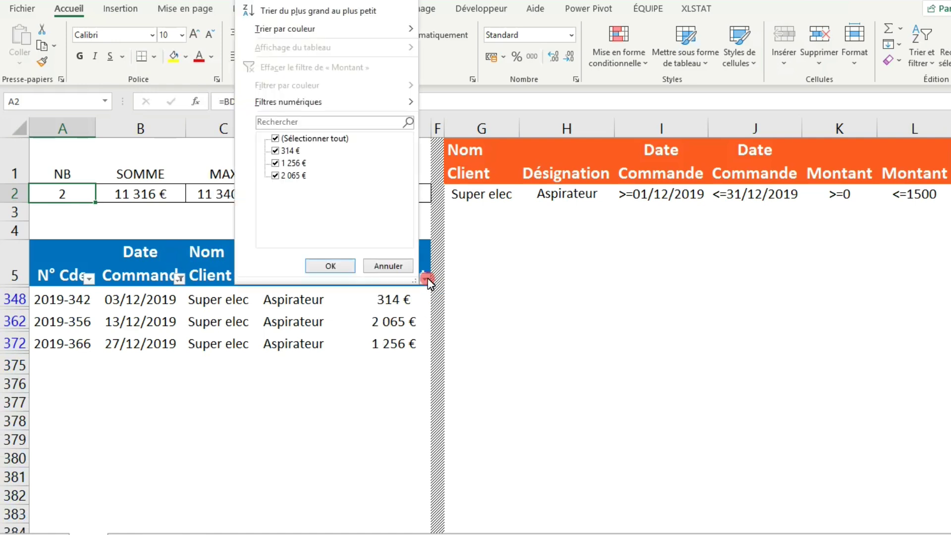
pyautogui.moveTo(289, 102)
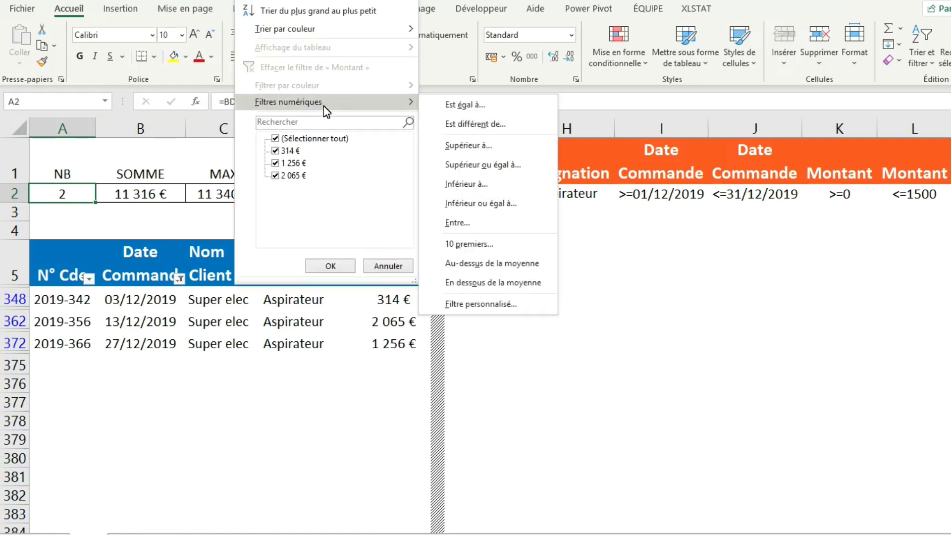
pyautogui.click(496, 221)
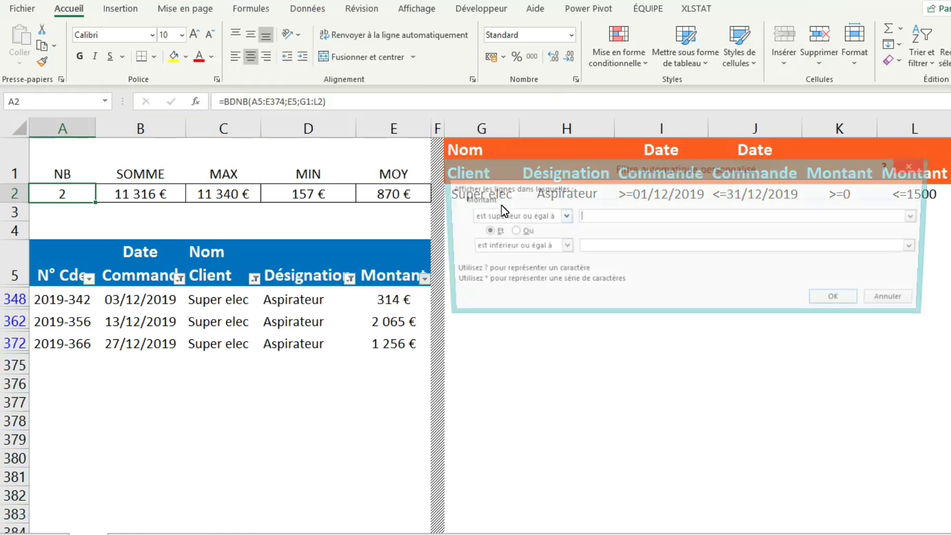
pyautogui.write('01500')
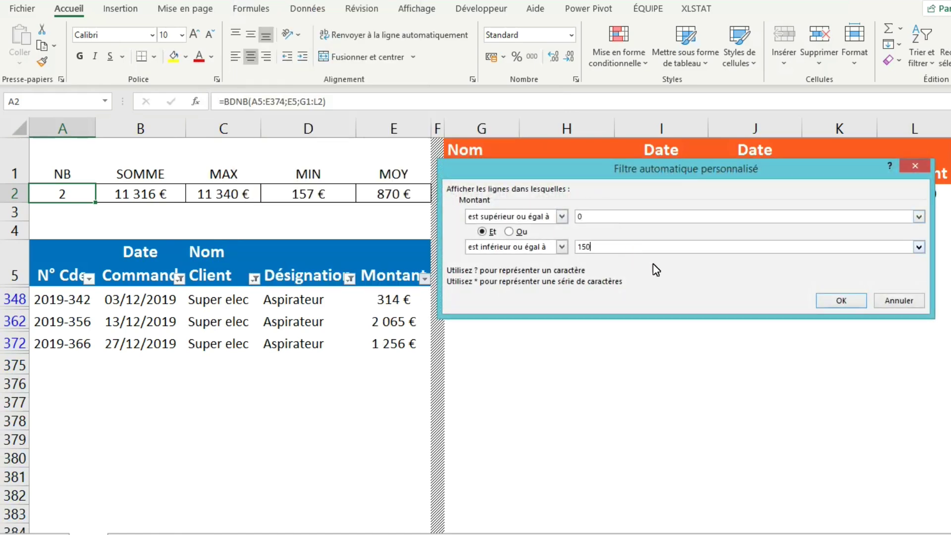
pyautogui.click(851, 303)
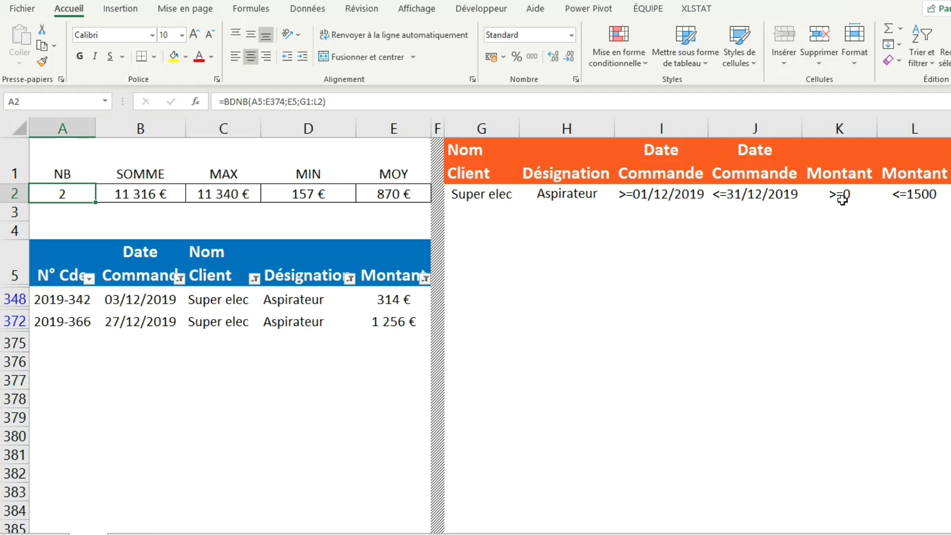
# Clear all filters from the order table via Données > Effacer.
pyautogui.click(128, 277)
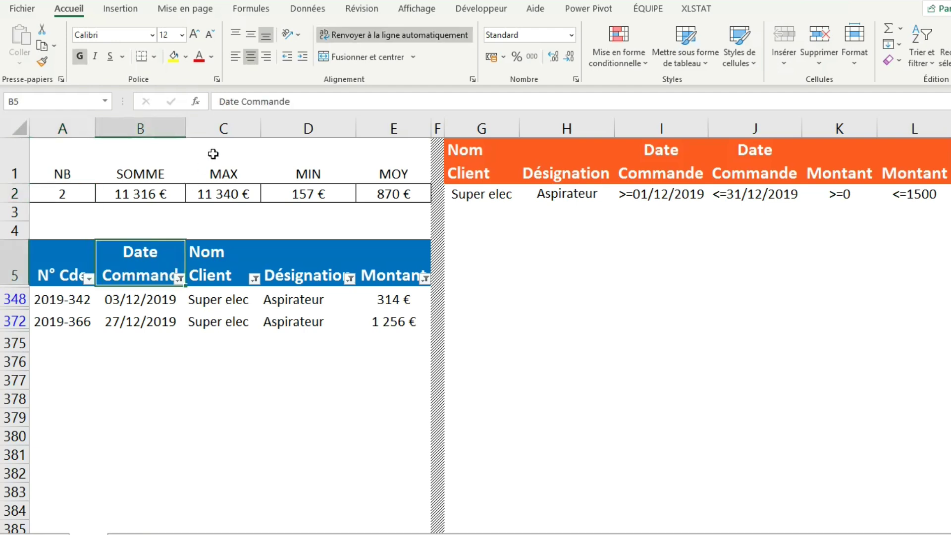
pyautogui.click(308, 14)
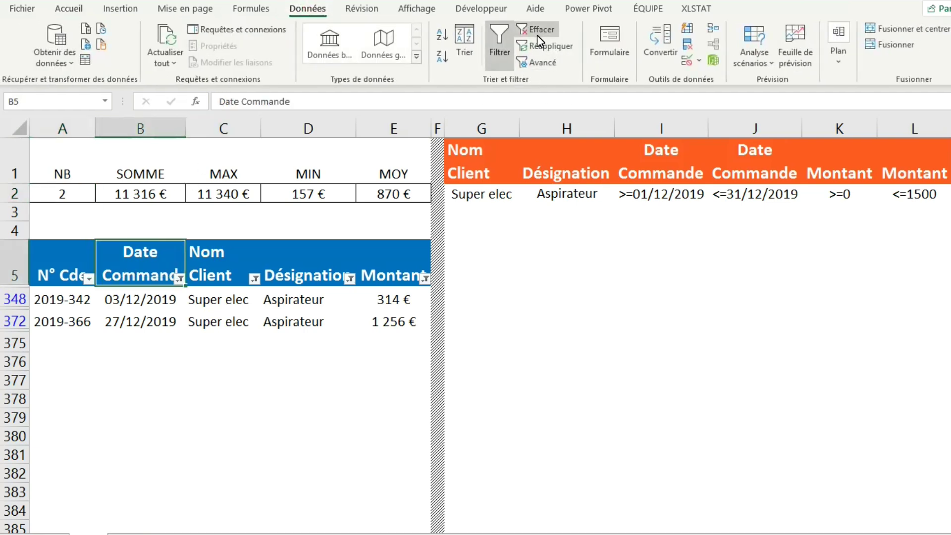
pyautogui.click(540, 32)
# Copy the criteria row G2:L2 into rows 3 and 4.
pyautogui.click(493, 230)
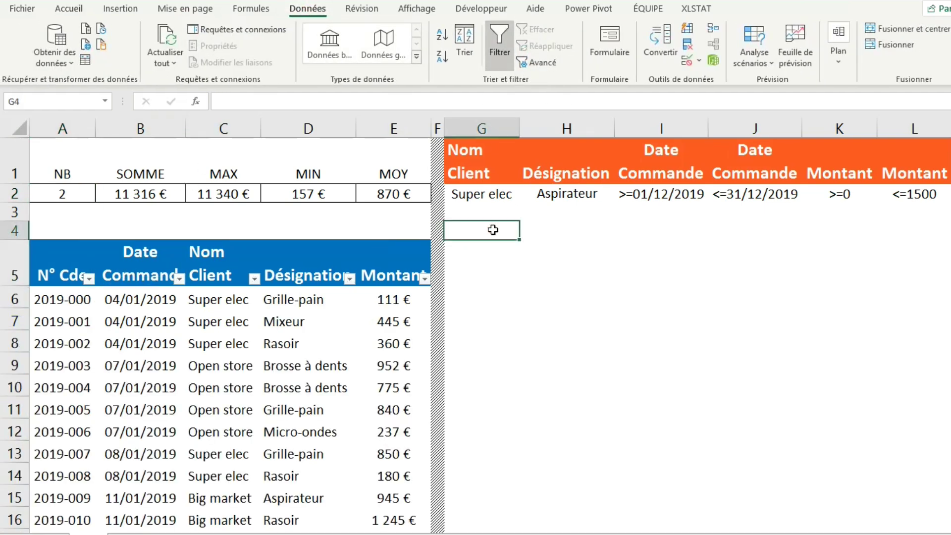
pyautogui.click(485, 215)
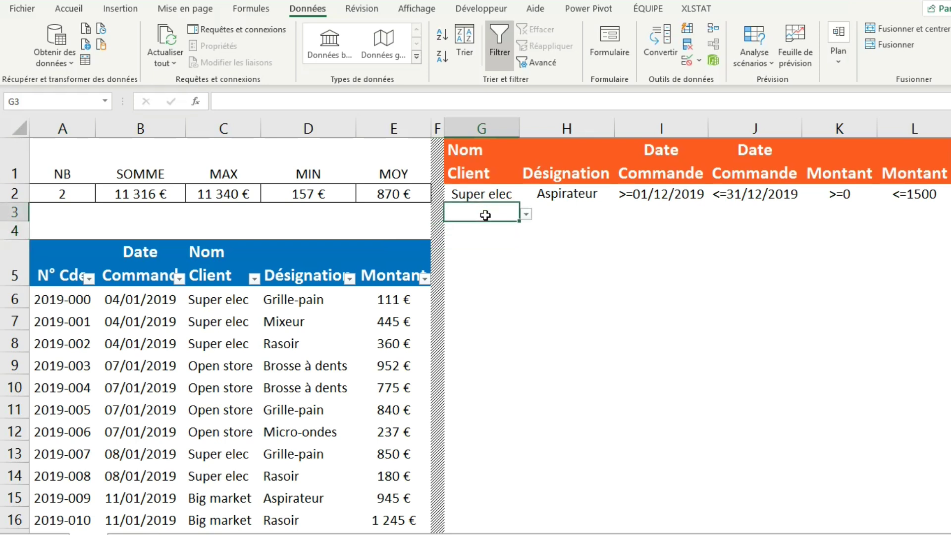
pyautogui.moveTo(483, 195); pyautogui.dragTo(893, 194)
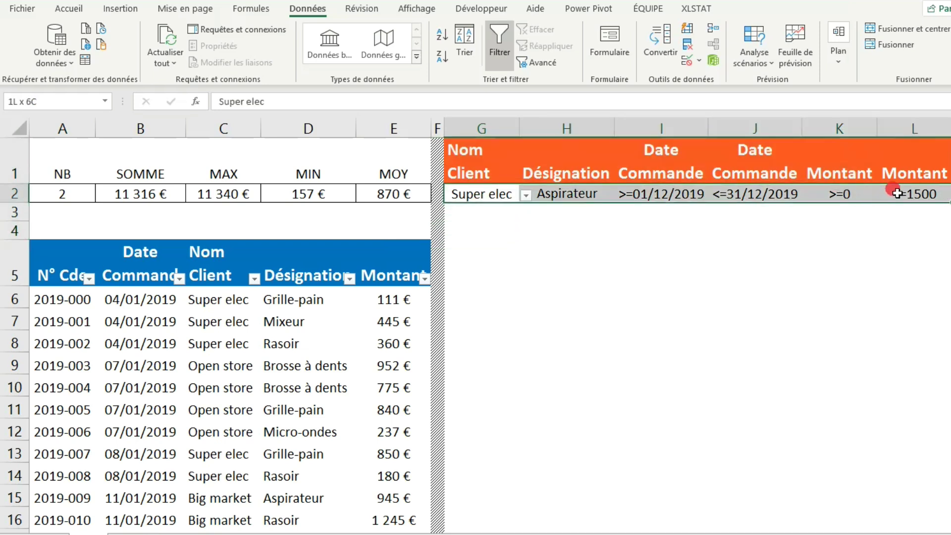
pyautogui.hotkey('ctrl', 'c')
pyautogui.click(486, 211)
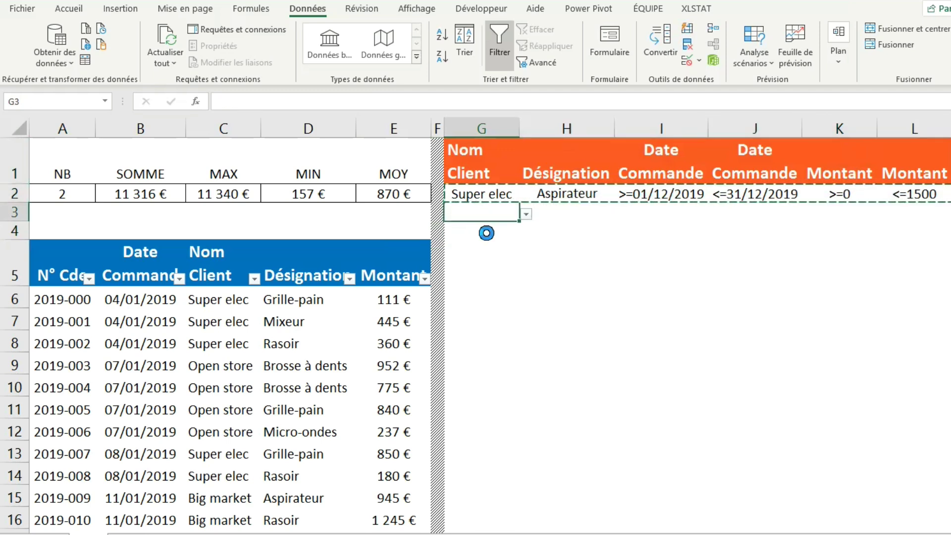
pyautogui.hotkey('ctrl', 'v')
pyautogui.click(476, 238)
pyautogui.hotkey('ctrl', 'v')
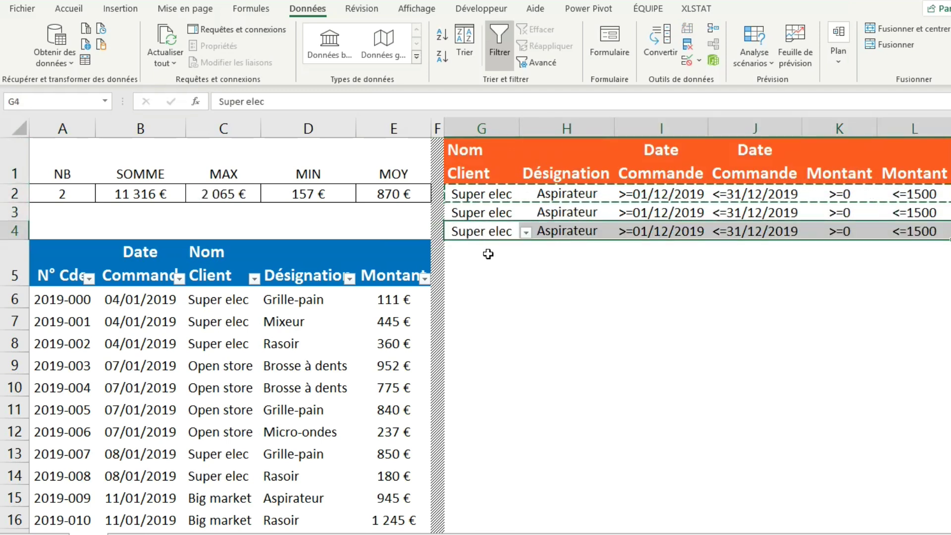
# Set the row 3 product criterion in H3 to Mixeur.
pyautogui.click(477, 215)
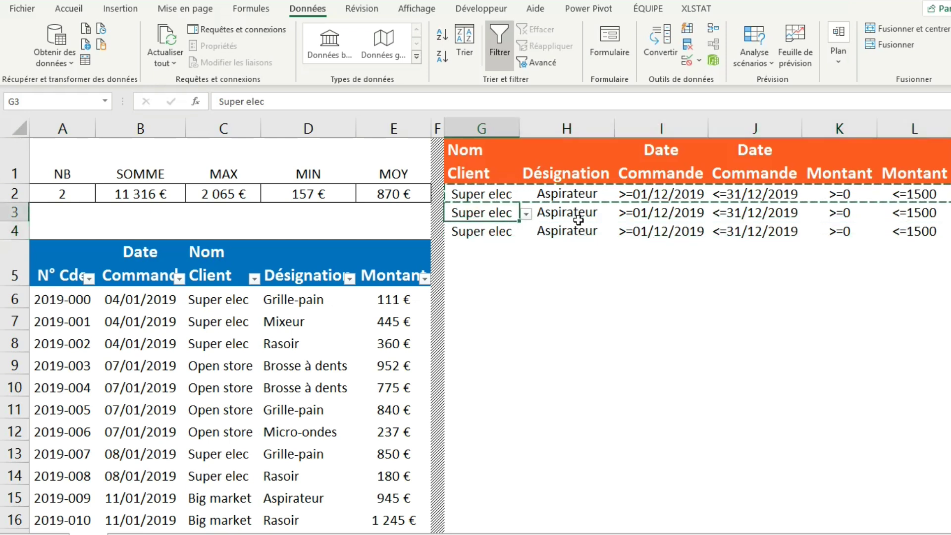
pyautogui.click(610, 219)
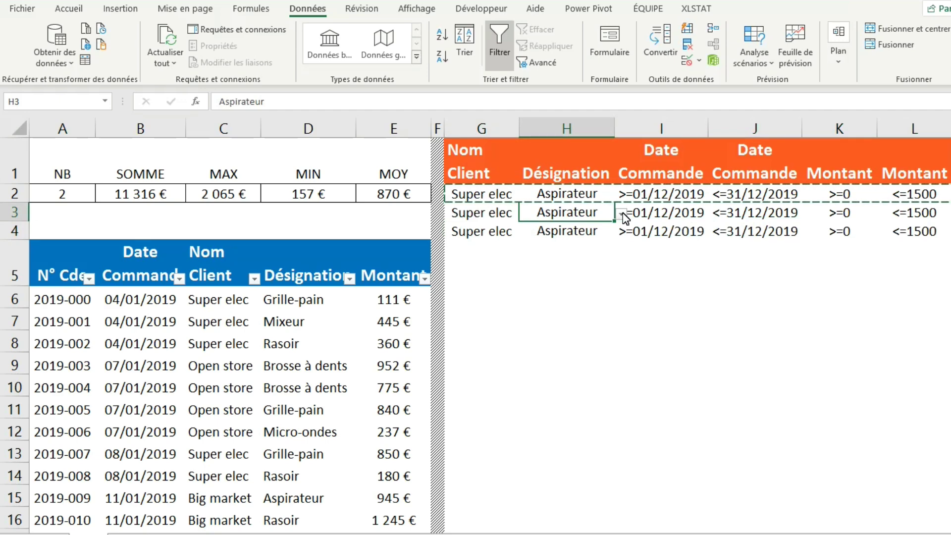
pyautogui.click(621, 214)
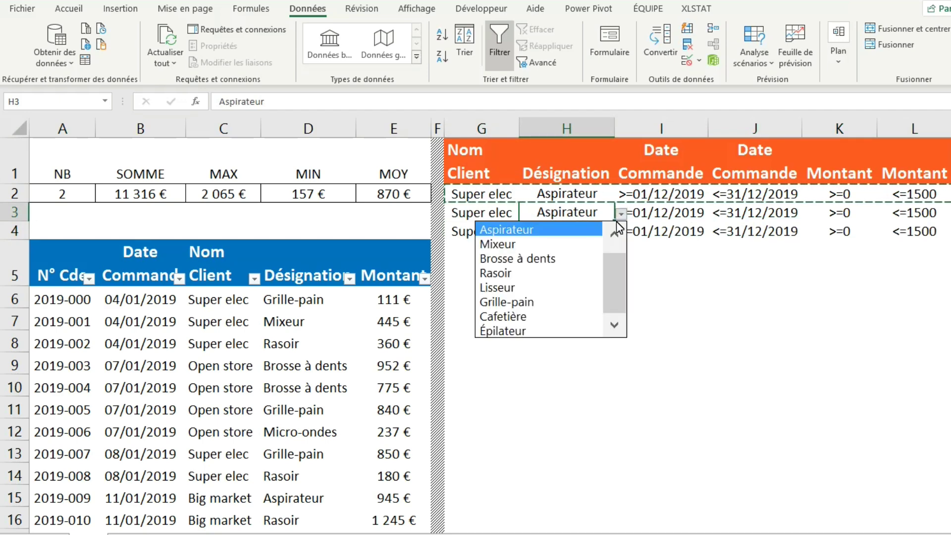
pyautogui.click(542, 244)
pyautogui.click(694, 218)
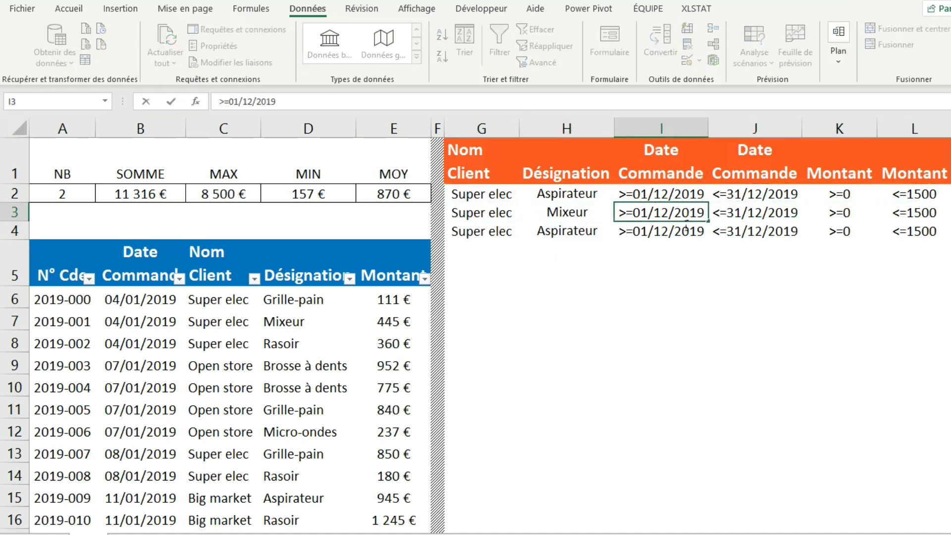
pyautogui.click(686, 229)
pyautogui.click(664, 219)
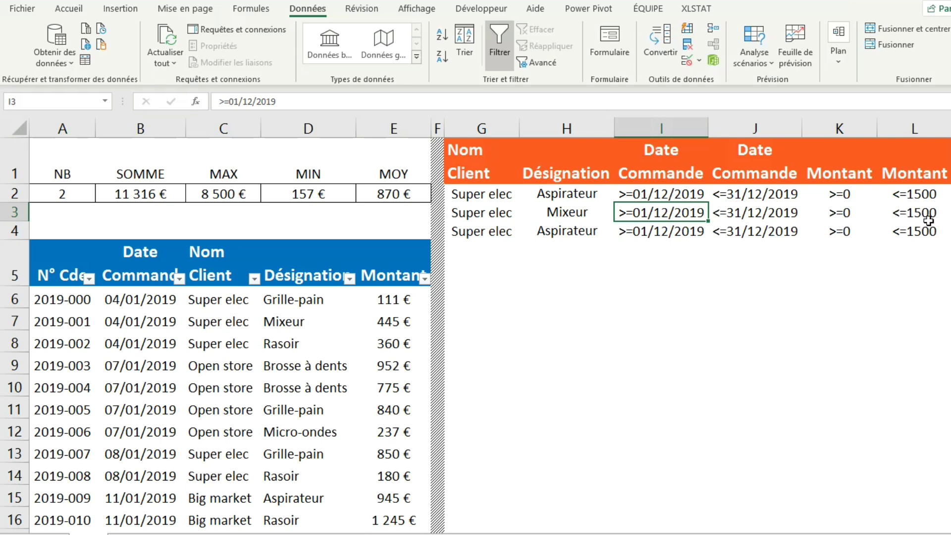
# Set row 4's criteria to client Big market and product Mixeur.
pyautogui.click(512, 238)
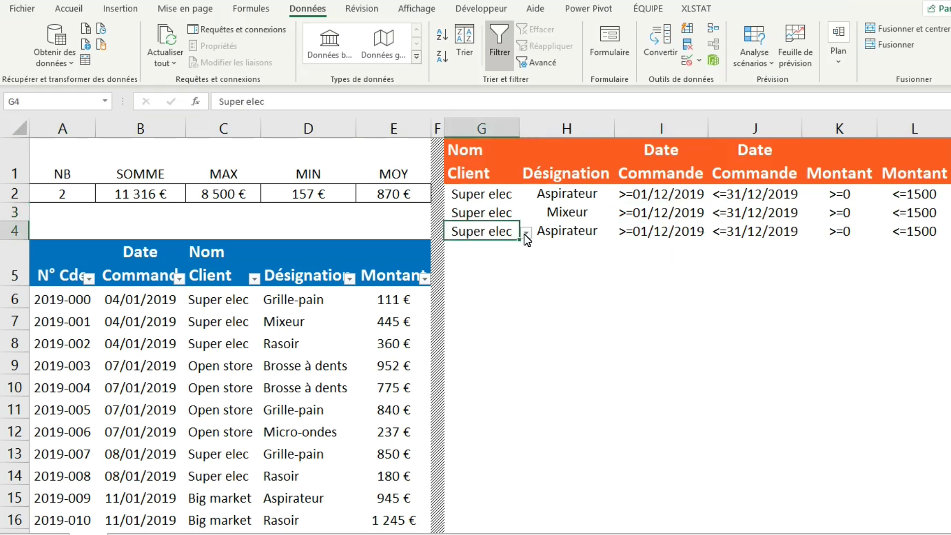
pyautogui.click(525, 233)
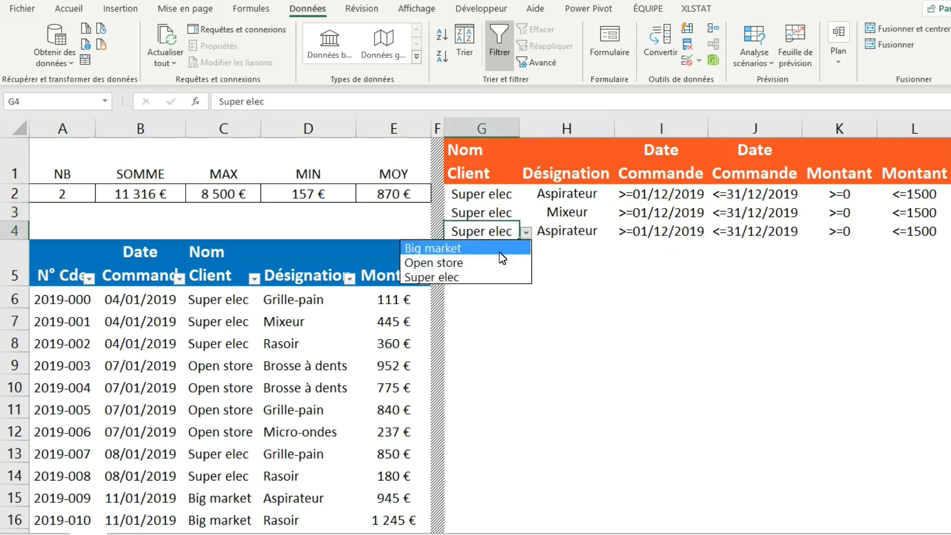
pyautogui.click(488, 248)
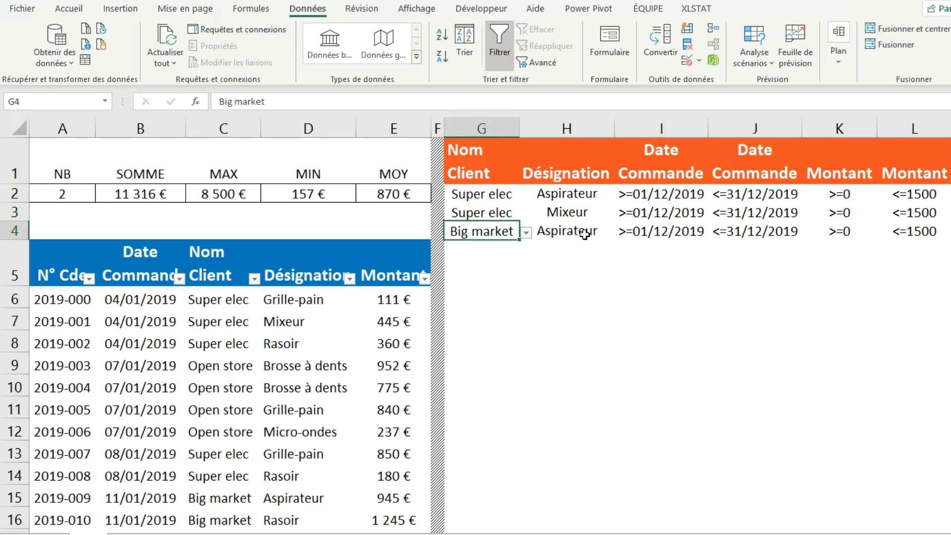
pyautogui.click(583, 238)
pyautogui.click(621, 233)
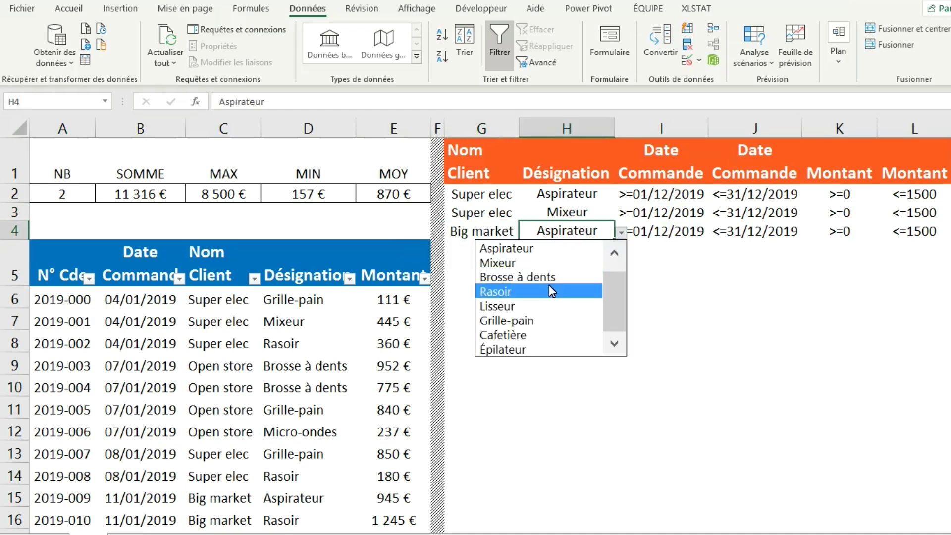
pyautogui.click(558, 263)
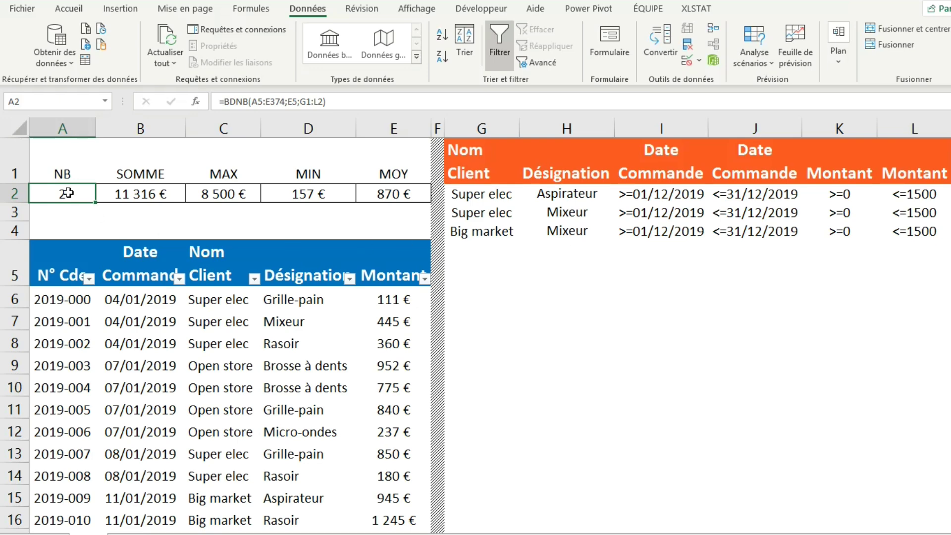
# Change the BDNB criteria range in A2 from G1:L2 to G1:L4, so the count returns 5.
pyautogui.click(310, 103)
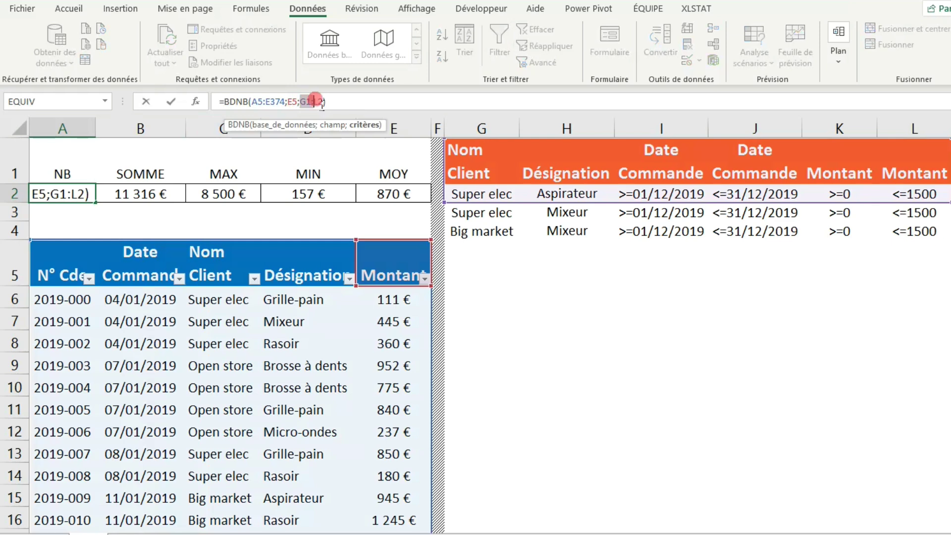
pyautogui.moveTo(299, 102); pyautogui.dragTo(324, 102)
pyautogui.press('BackSpace')
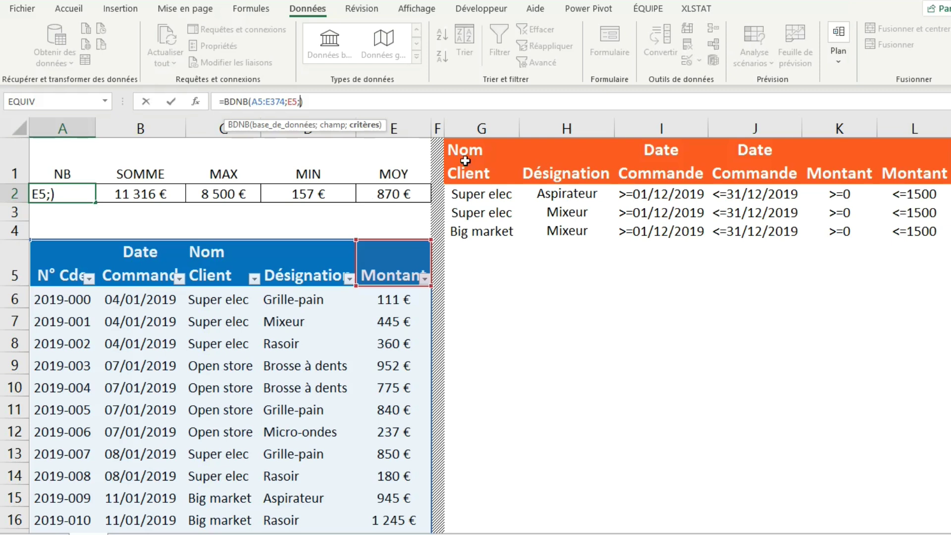
pyautogui.moveTo(465, 161); pyautogui.dragTo(926, 184)
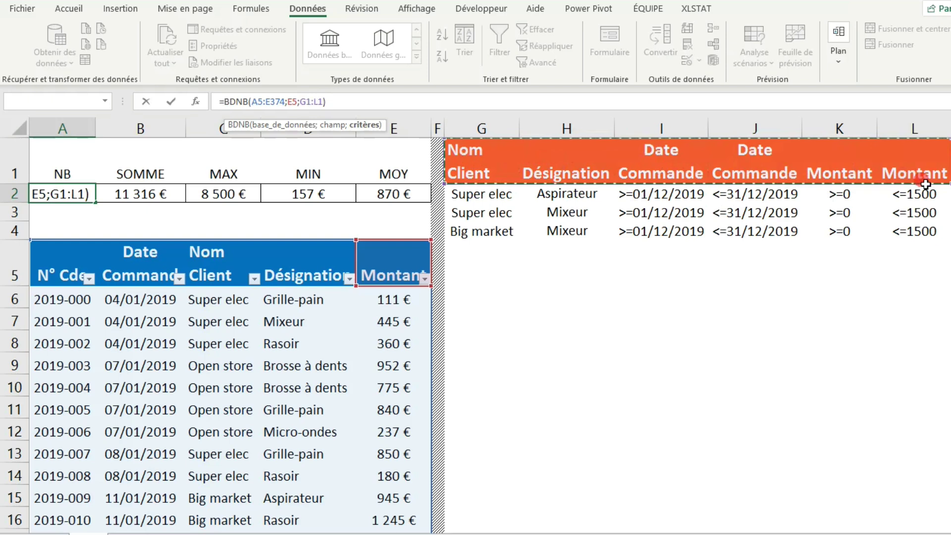
pyautogui.moveTo(926, 184); pyautogui.dragTo(922, 232)
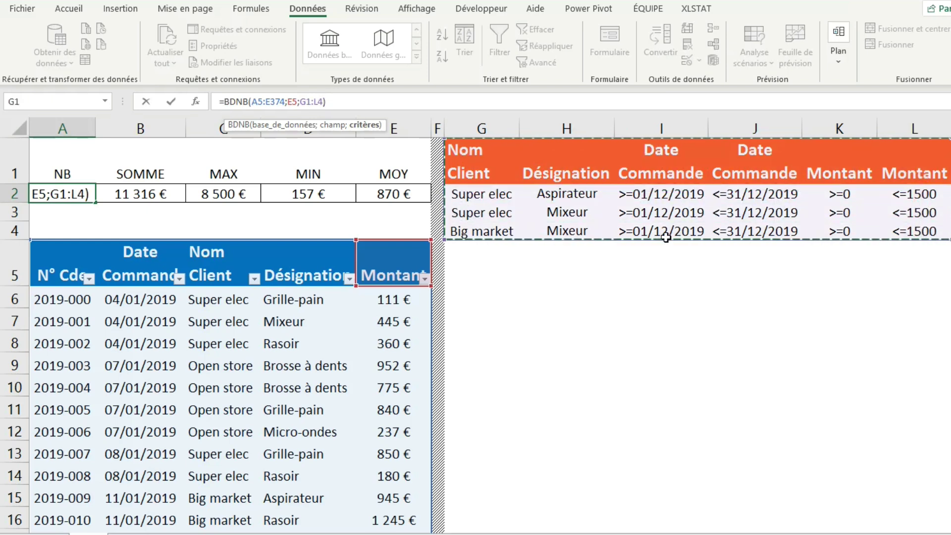
pyautogui.press('Return')
pyautogui.click(58, 193)
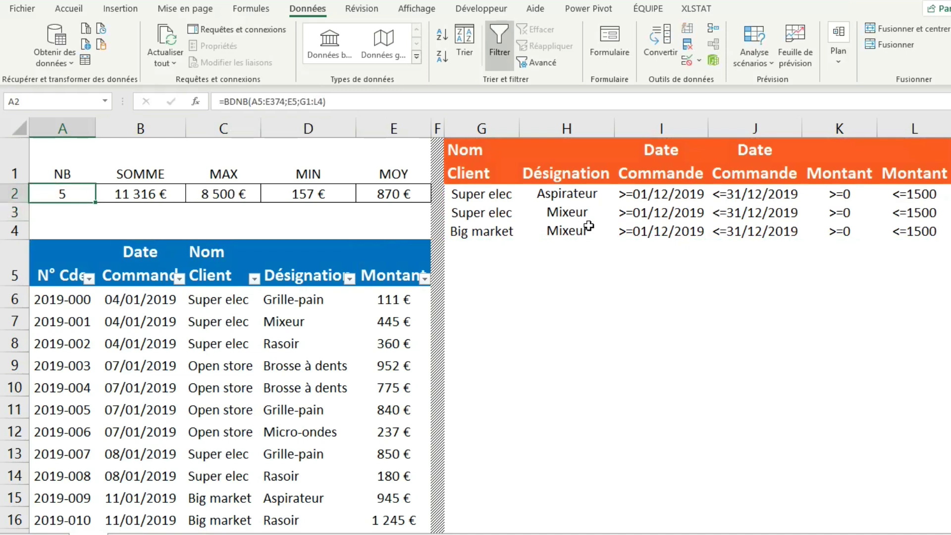
# Filter Date Commande to December 2019 and Nom Client to Super elec.
pyautogui.click(180, 279)
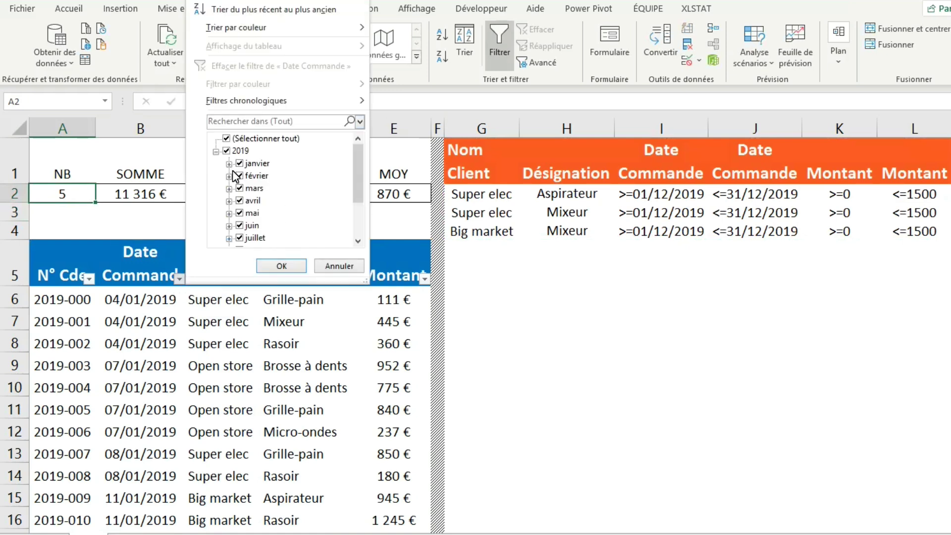
pyautogui.click(226, 151)
pyautogui.moveTo(358, 191); pyautogui.dragTo(358, 223)
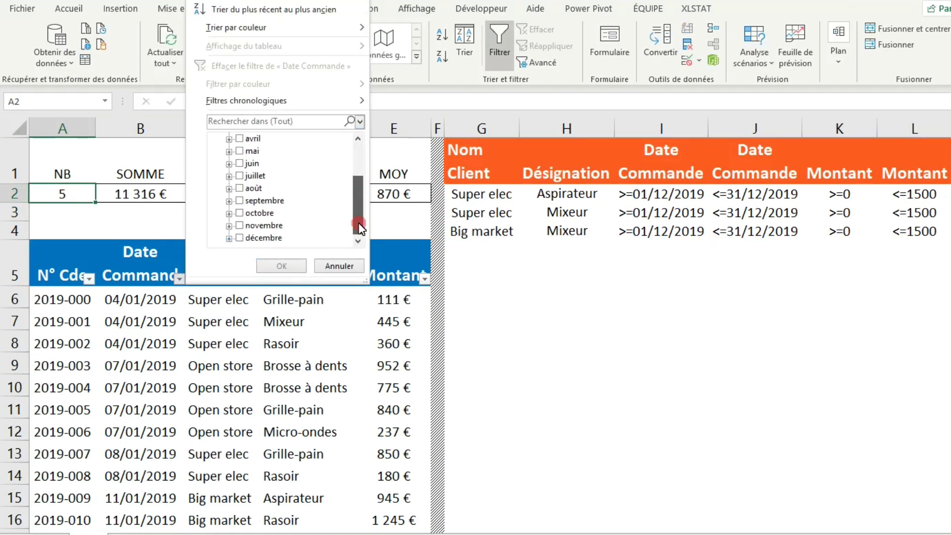
pyautogui.click(285, 268)
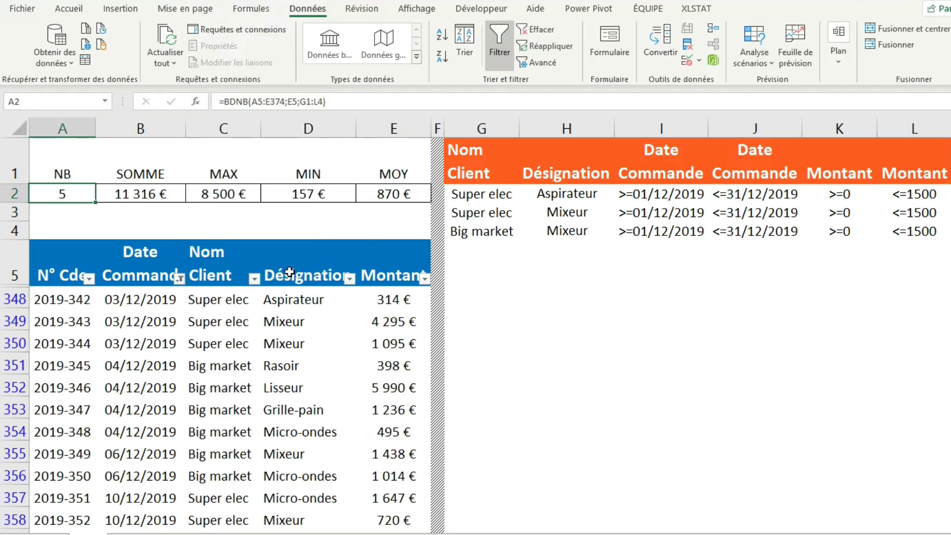
pyautogui.click(254, 279)
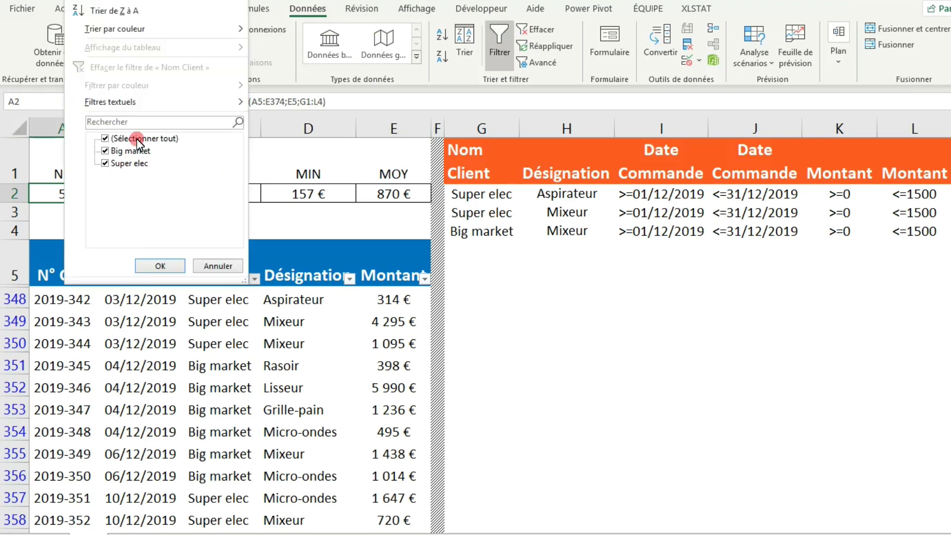
pyautogui.click(131, 150)
pyautogui.click(160, 265)
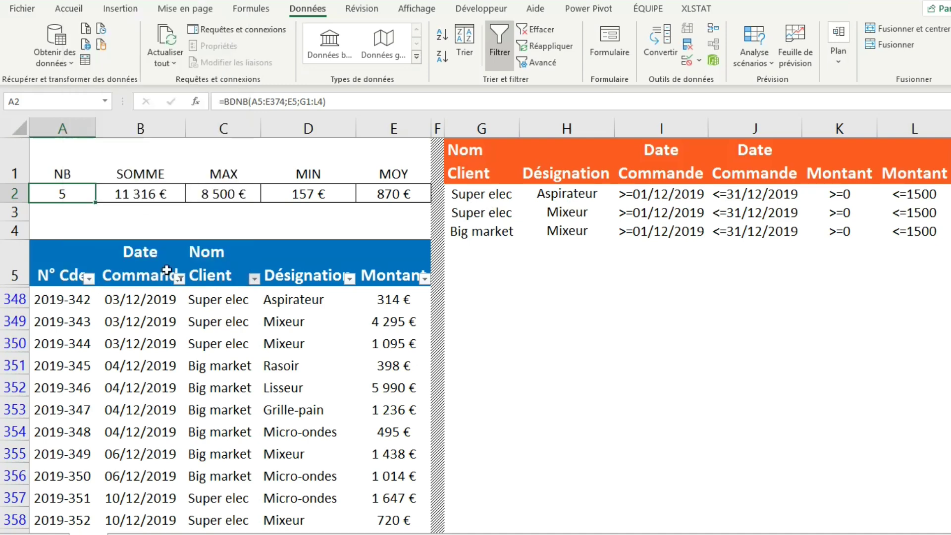
# Limit the Désignation filter to Aspirateur and Mixeur.
pyautogui.click(350, 279)
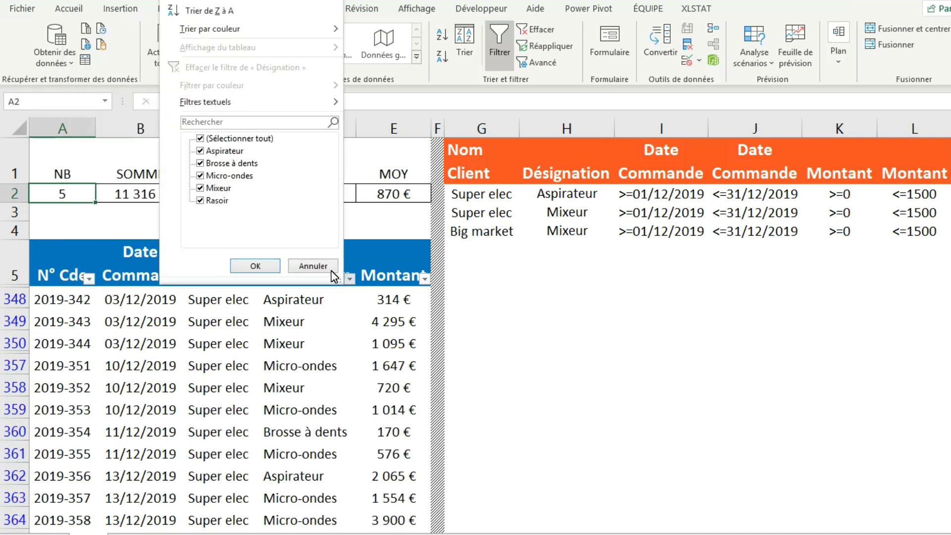
pyautogui.click(232, 138)
pyautogui.click(224, 151)
pyautogui.click(218, 189)
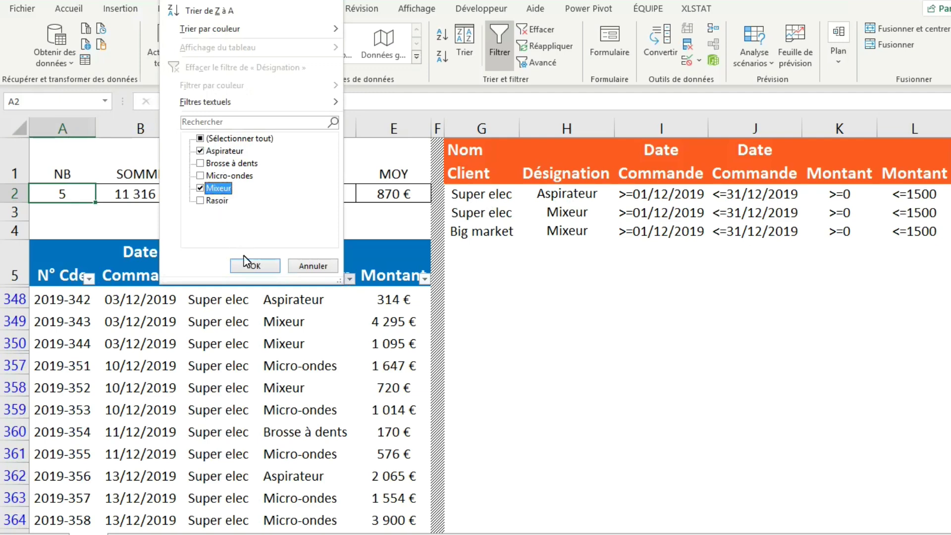
pyautogui.click(255, 266)
# Add a custom Montant filter keeping amounts of at most 1500.
pyautogui.click(424, 279)
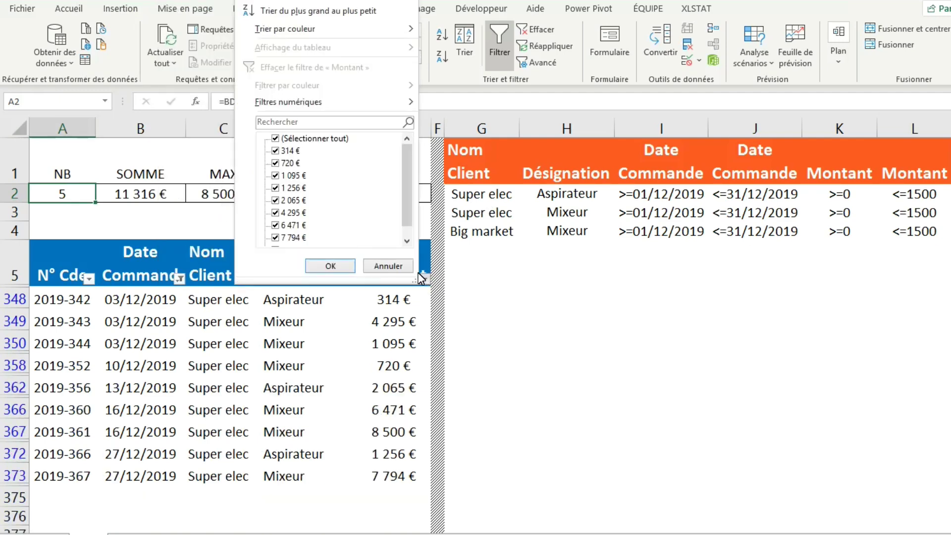
pyautogui.moveTo(288, 103)
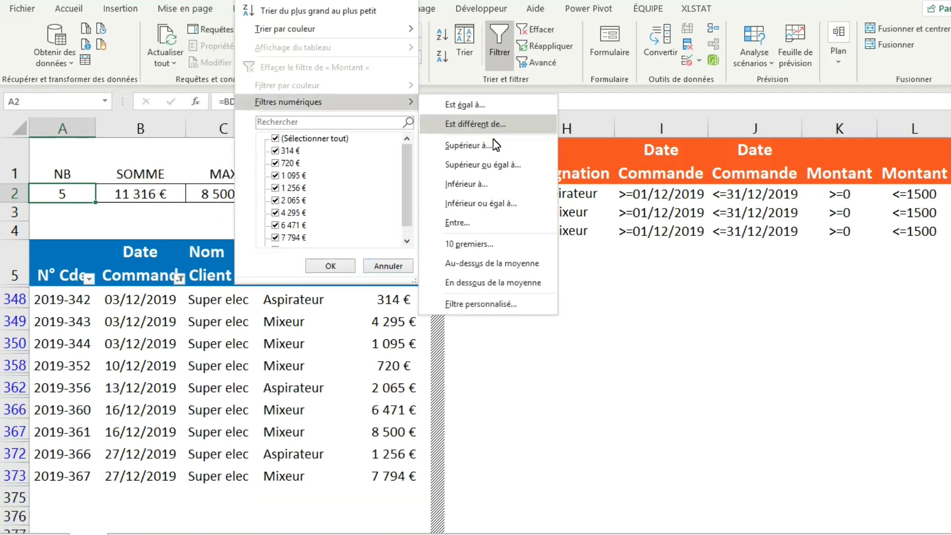
pyautogui.click(483, 222)
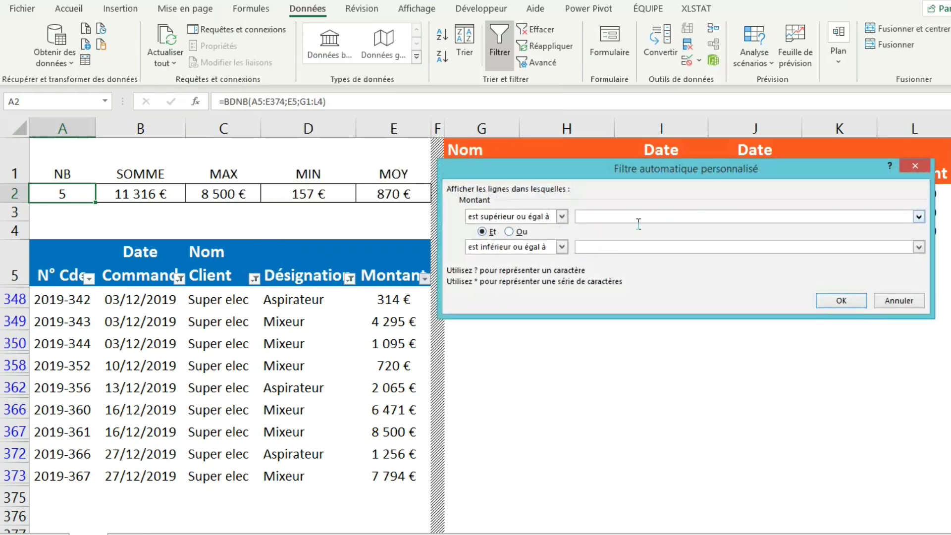
pyautogui.write('1500')
pyautogui.click(848, 301)
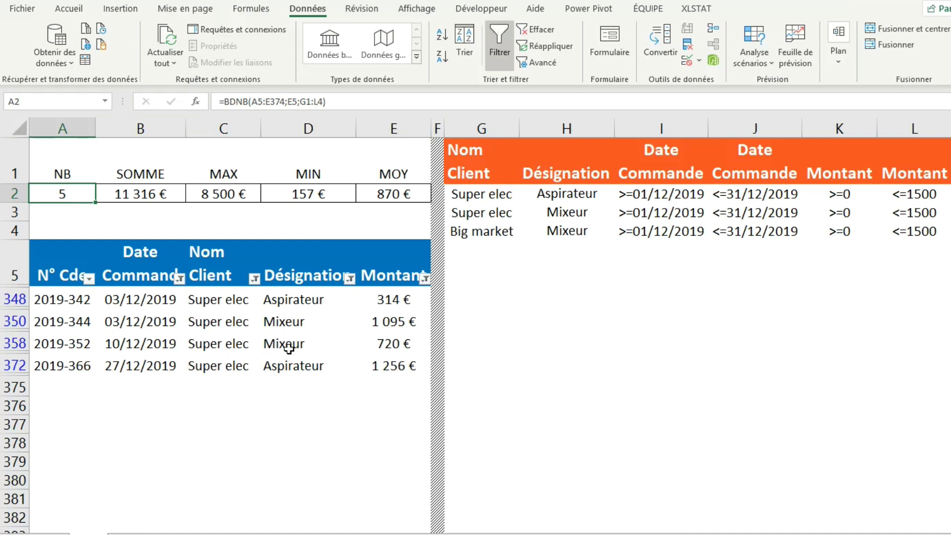
# Switch the client filter to Big market, leaving one Mixeur order of 1 438 €.
pyautogui.click(254, 280)
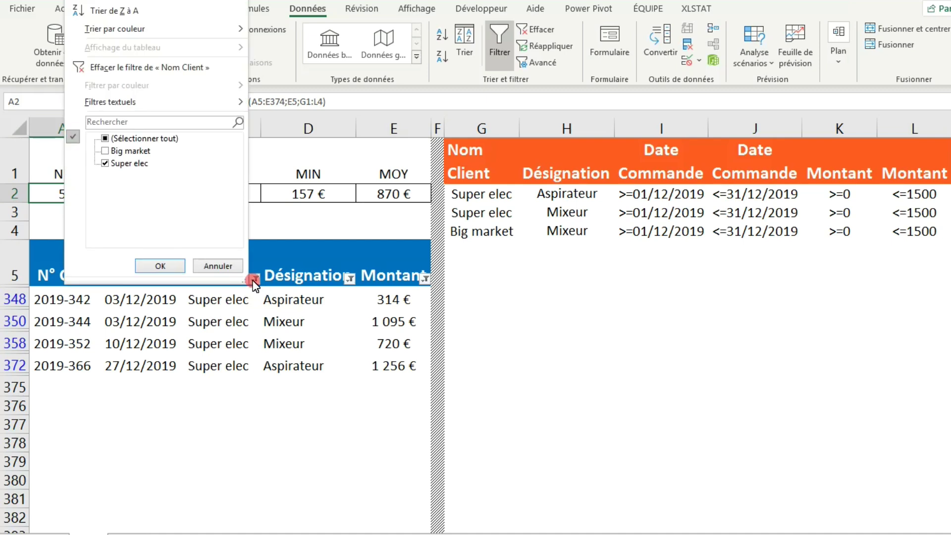
pyautogui.click(127, 163)
pyautogui.click(124, 151)
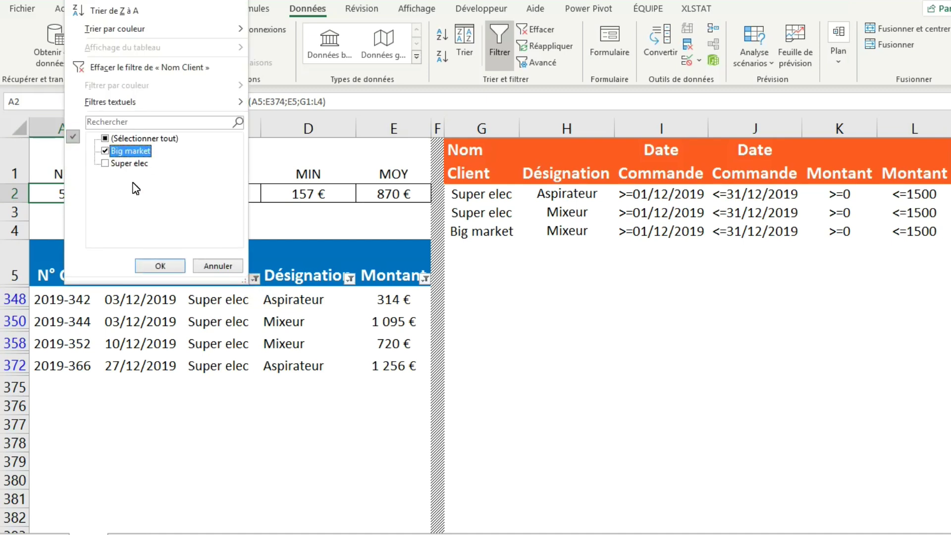
pyautogui.click(160, 266)
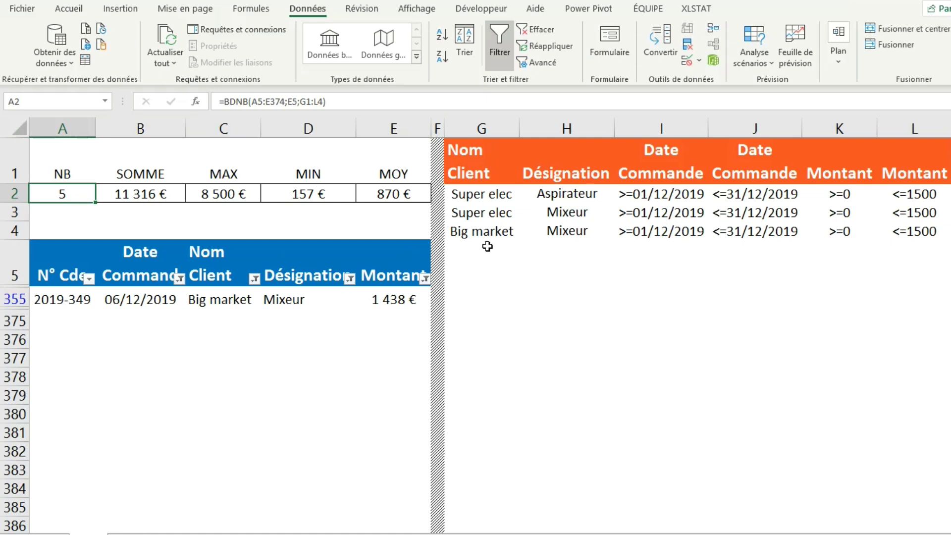
# Clear the Big market criteria row G4:L4.
pyautogui.moveTo(479, 235); pyautogui.dragTo(894, 233)
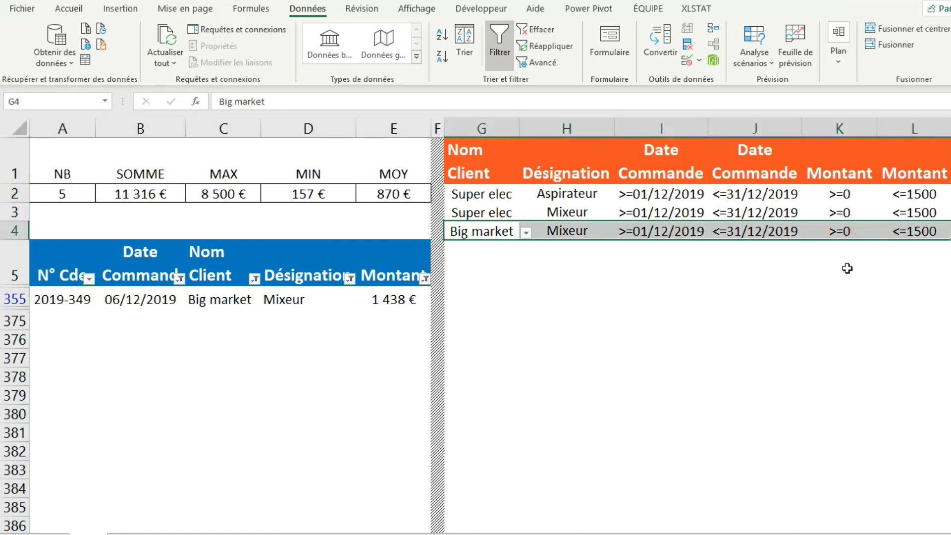
pyautogui.press('Delete')
pyautogui.click(489, 196)
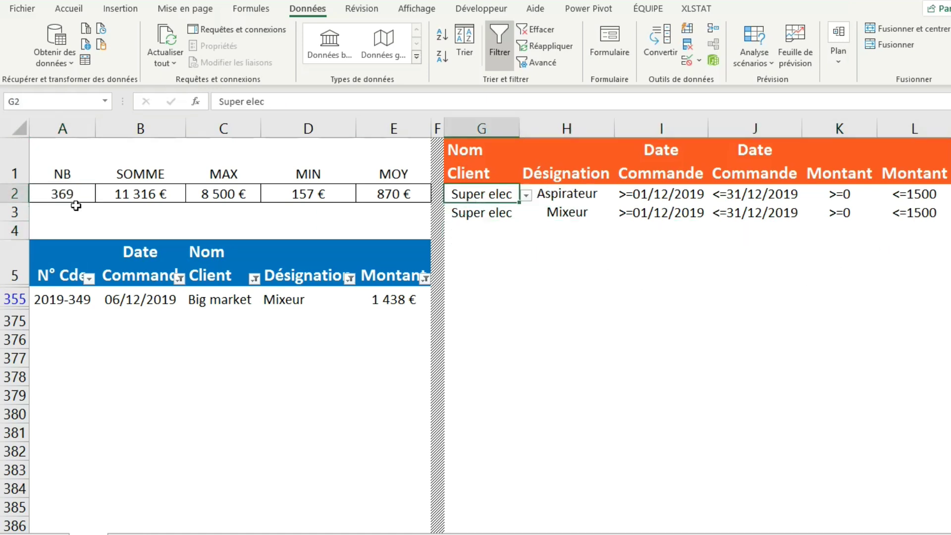
# Change the NB formula's criteria range in A2 from G1:L4 to G1:L3.
pyautogui.click(78, 201)
pyautogui.click(307, 101)
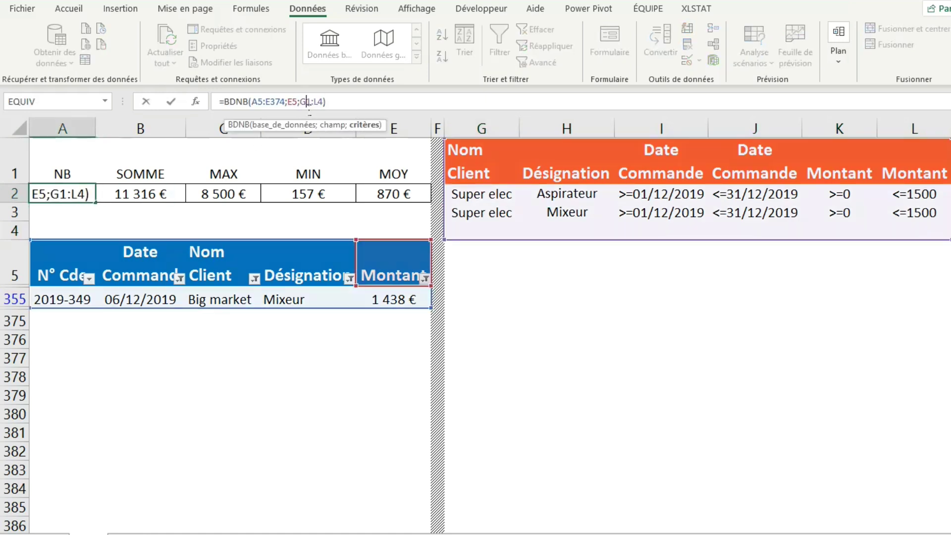
pyautogui.moveTo(300, 101); pyautogui.dragTo(324, 102)
pyautogui.press('BackSpace')
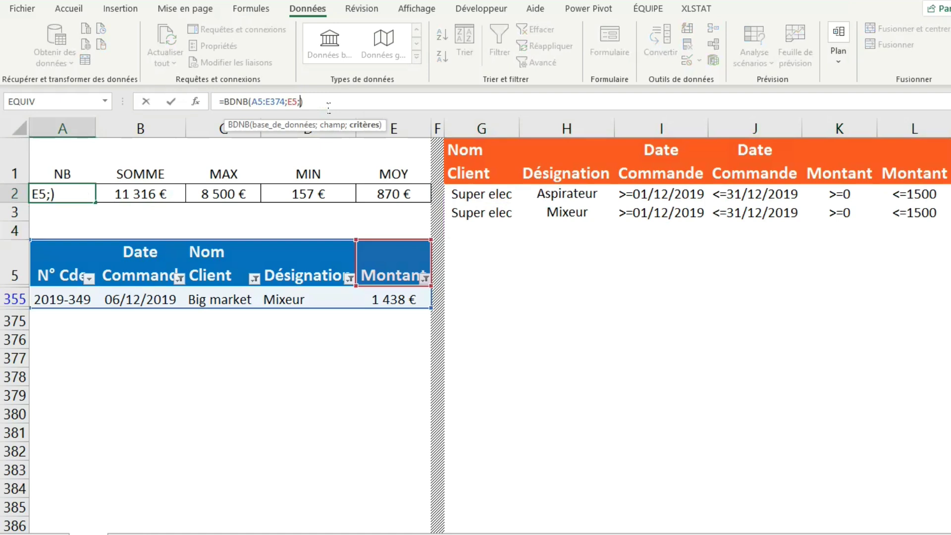
pyautogui.moveTo(469, 163); pyautogui.dragTo(922, 209)
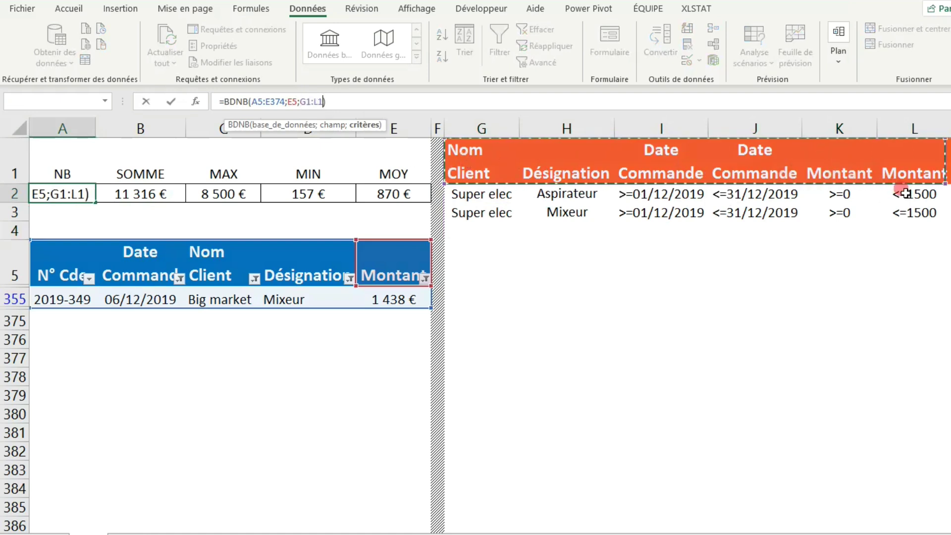
pyautogui.press('Return')
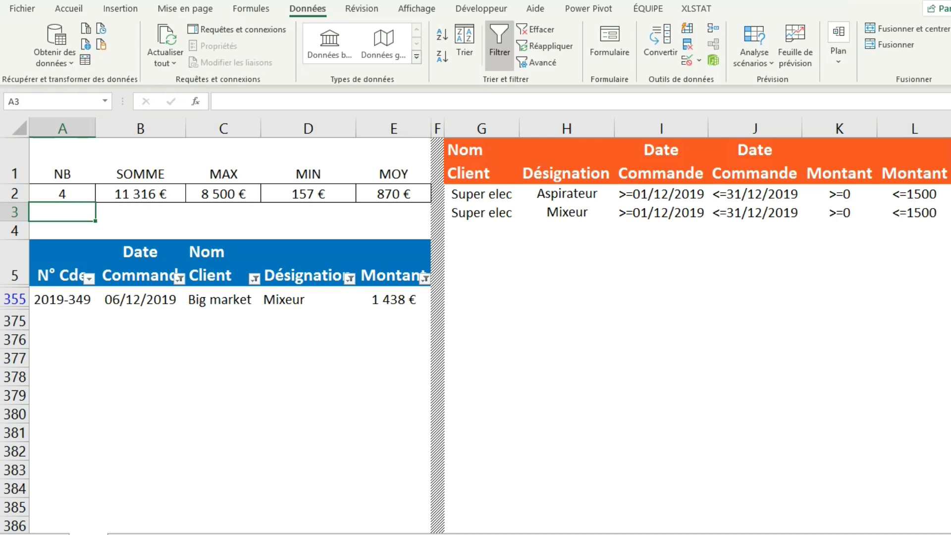
# Set G3 to Big market and H3 to Cafetière, and clear the I3:L3 date and amount criteria.
pyautogui.click(486, 214)
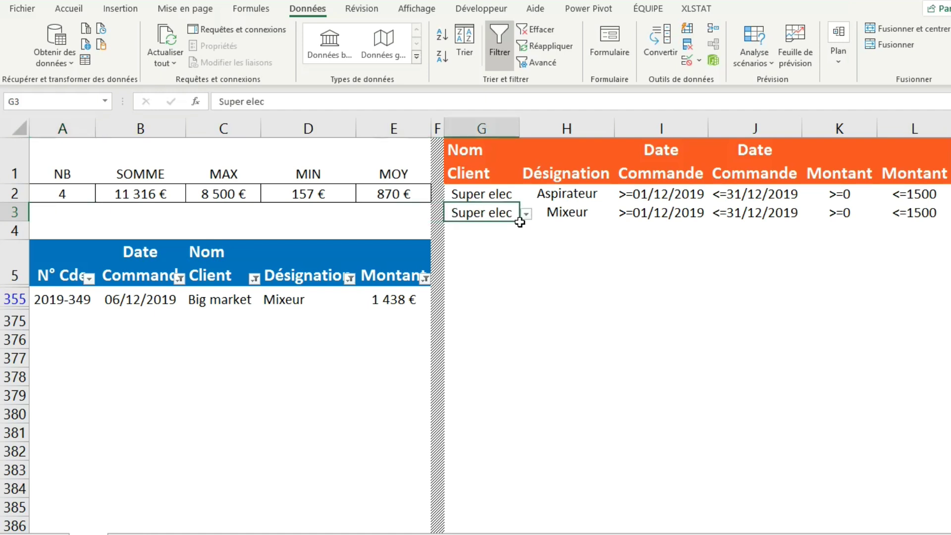
pyautogui.click(527, 214)
pyautogui.click(509, 228)
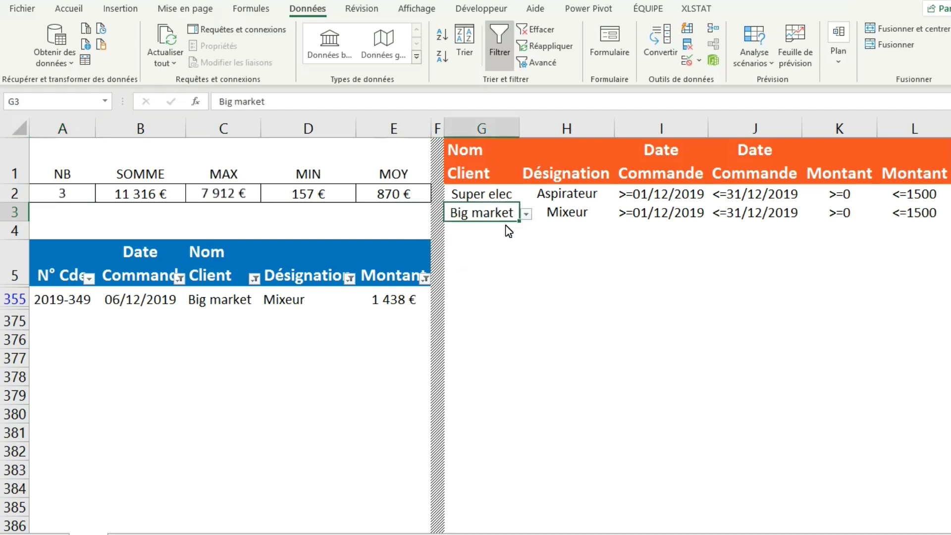
pyautogui.click(578, 217)
pyautogui.click(620, 215)
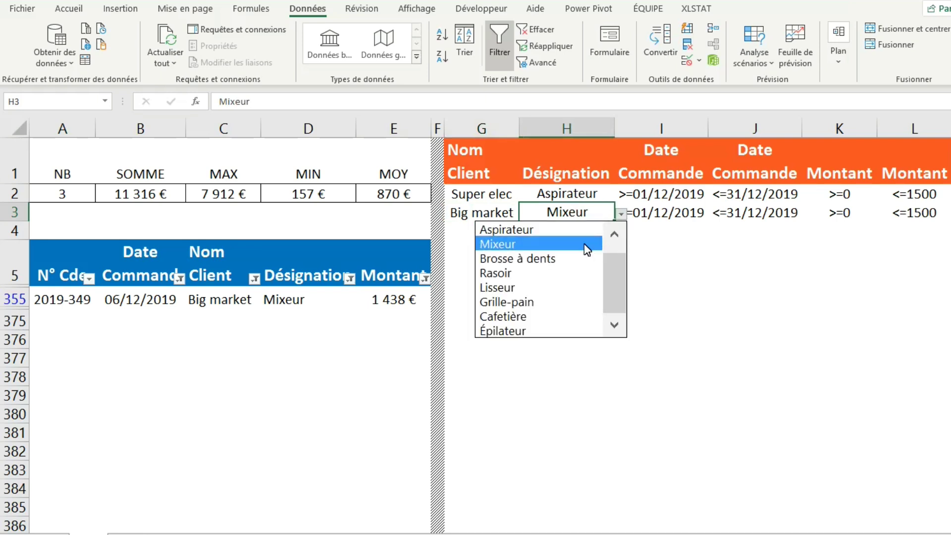
pyautogui.click(556, 315)
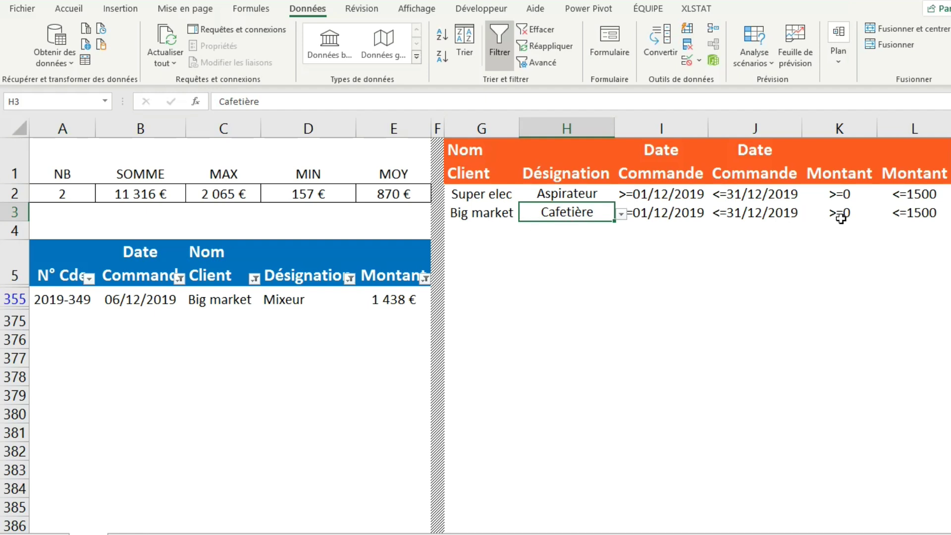
pyautogui.moveTo(665, 221); pyautogui.dragTo(912, 216)
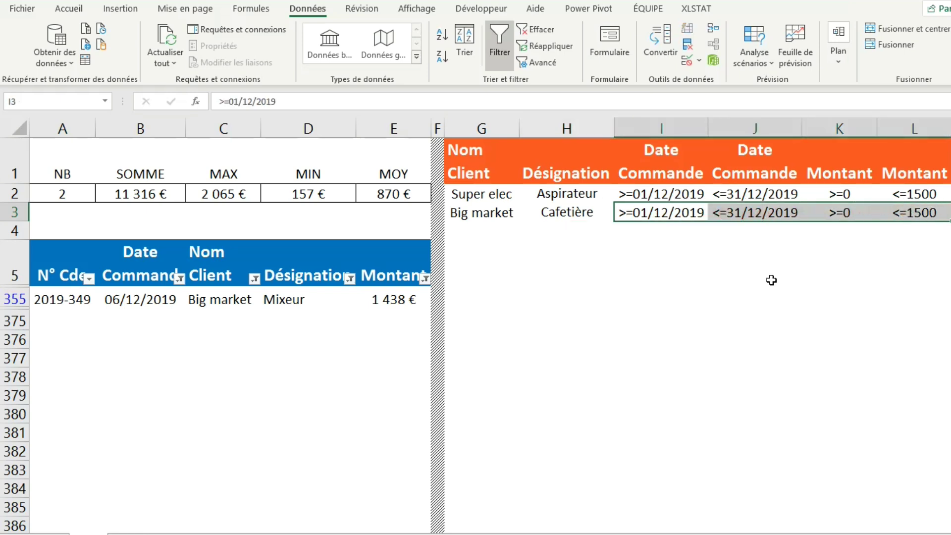
pyautogui.press('Delete')
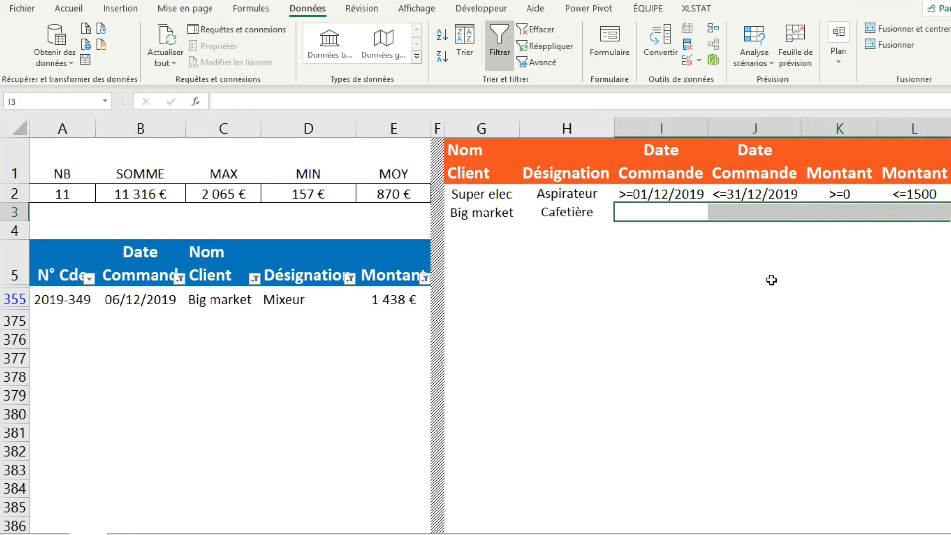
pyautogui.click(771, 281)
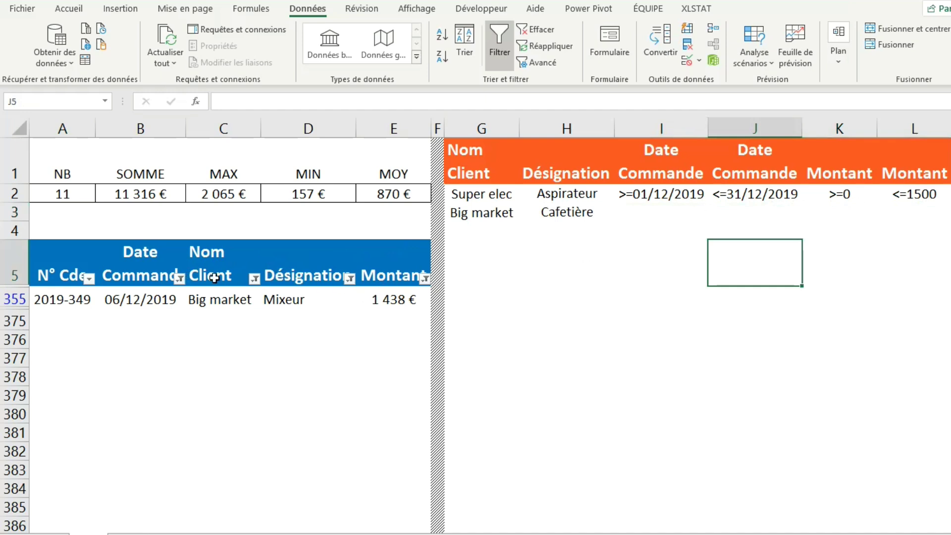
# Filter the table to Nom Client Super elec and Désignation Aspirateur, with all Date Commande values included.
pyautogui.click(254, 279)
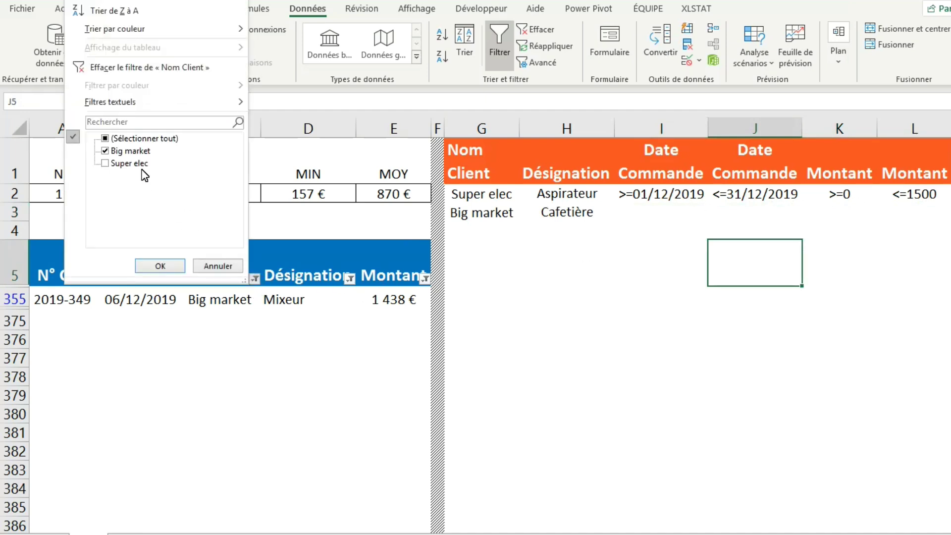
pyautogui.click(123, 150)
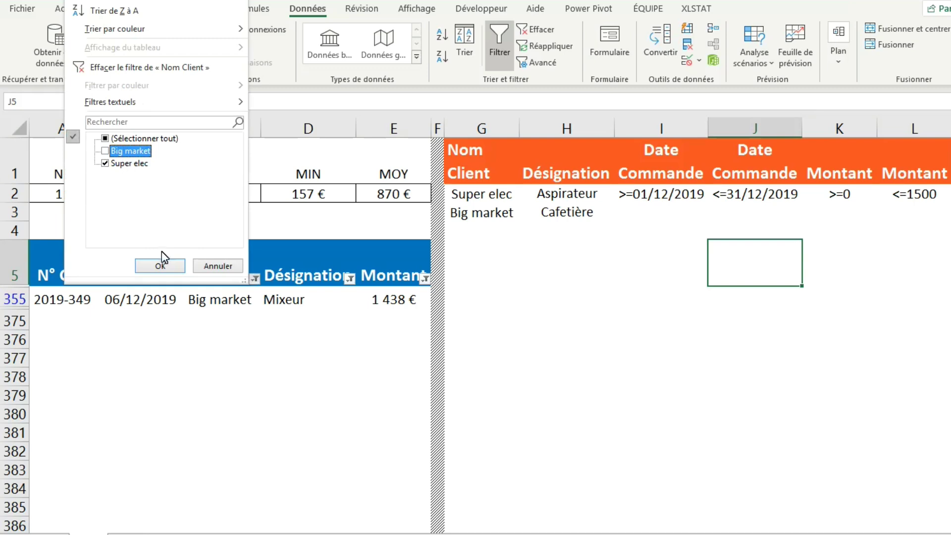
pyautogui.click(160, 266)
pyautogui.click(179, 279)
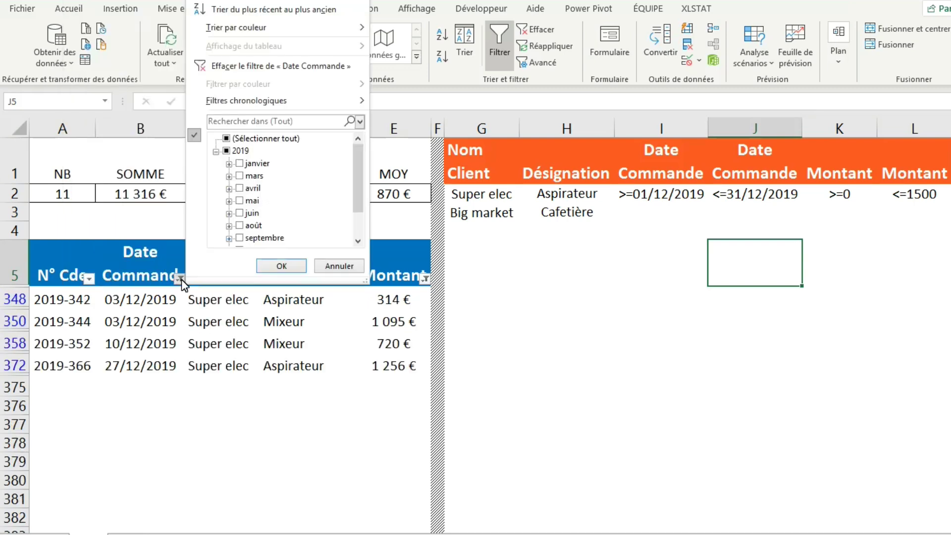
pyautogui.click(290, 266)
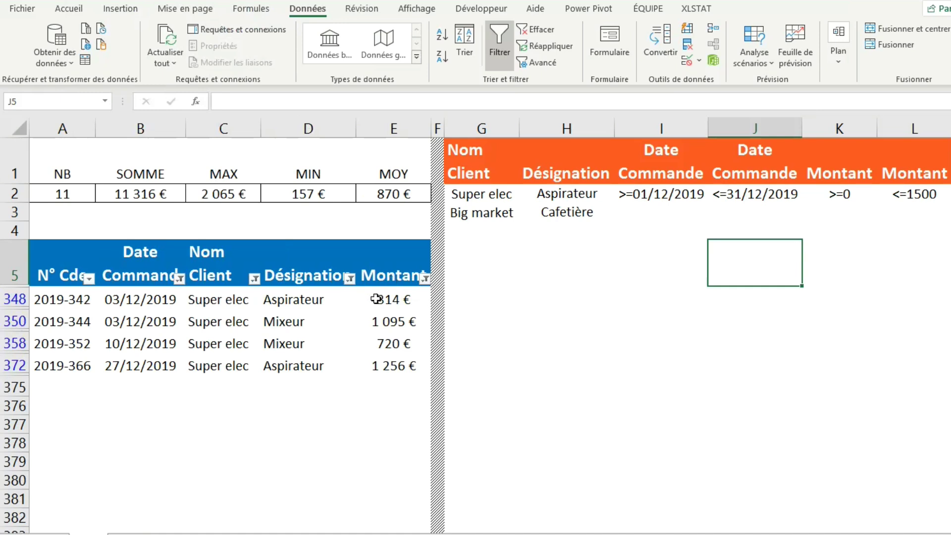
pyautogui.click(351, 279)
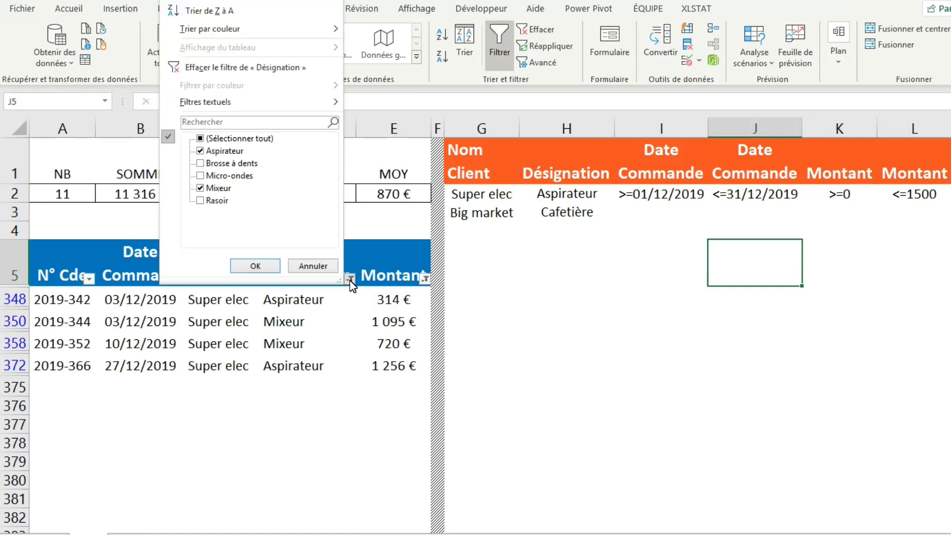
pyautogui.click(216, 191)
pyautogui.click(255, 265)
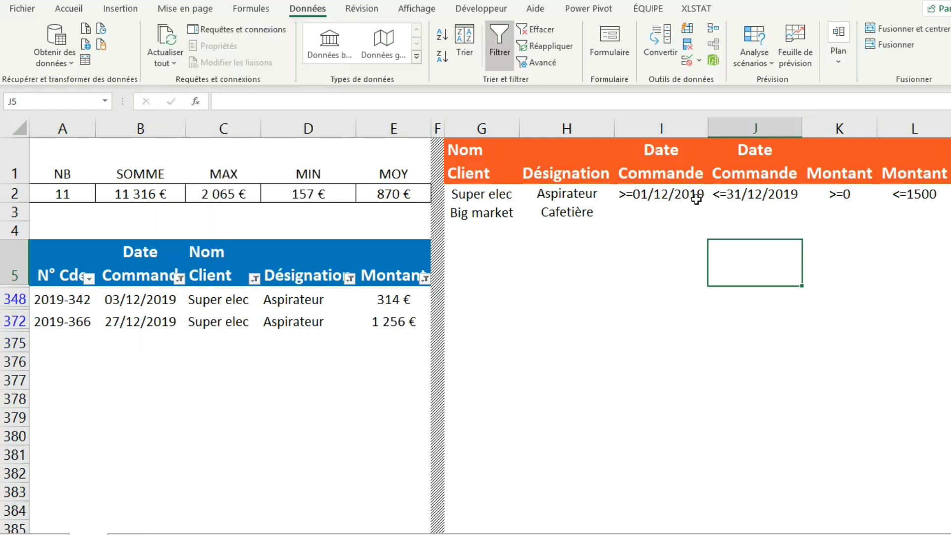
pyautogui.click(180, 278)
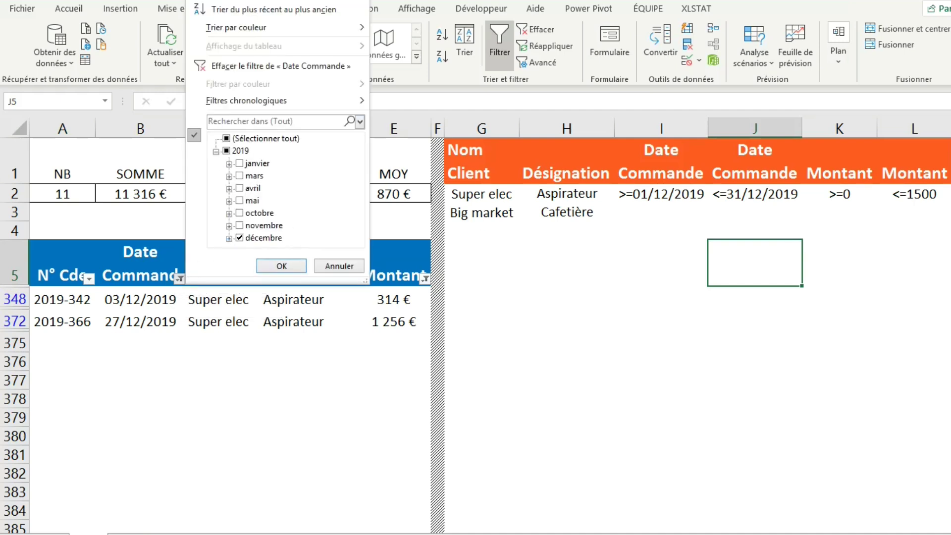
pyautogui.click(250, 139)
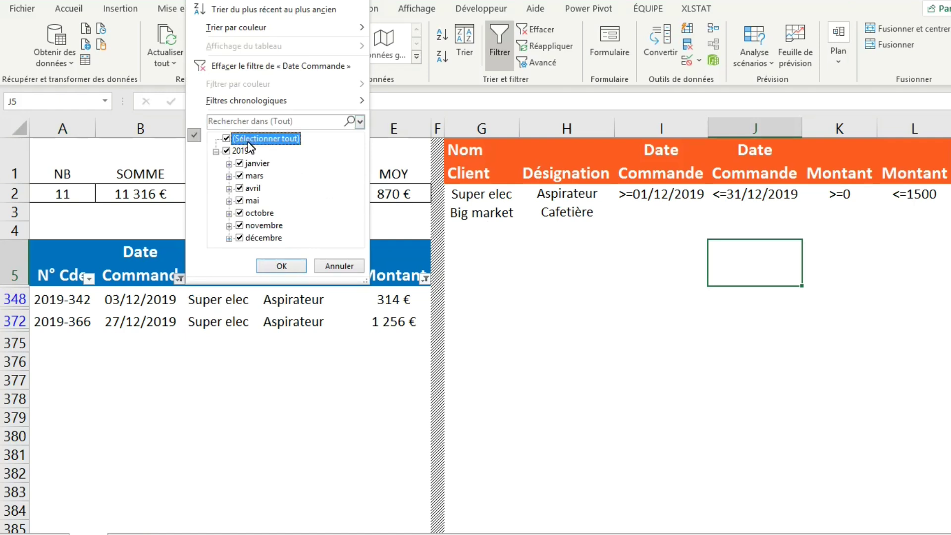
pyautogui.click(281, 267)
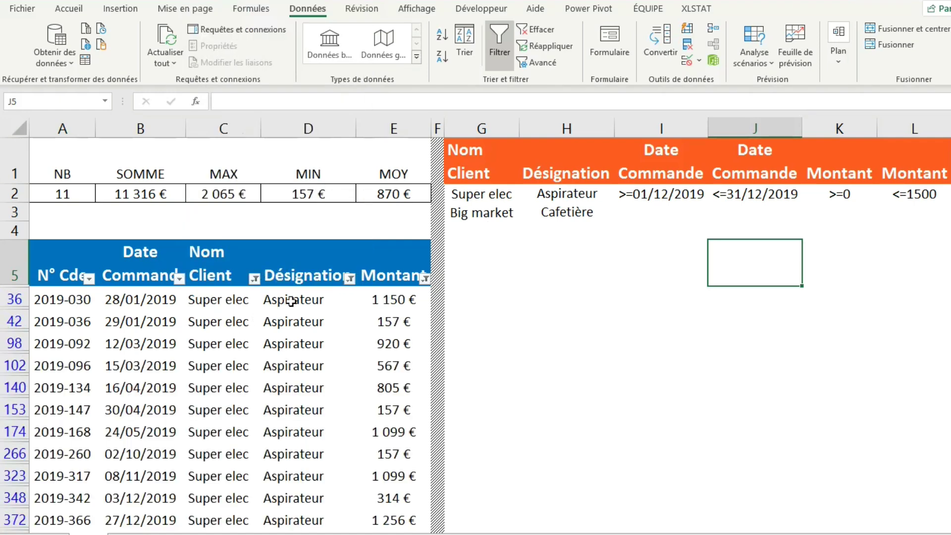
# Remove the Montant filter by selecting all amounts.
pyautogui.click(426, 279)
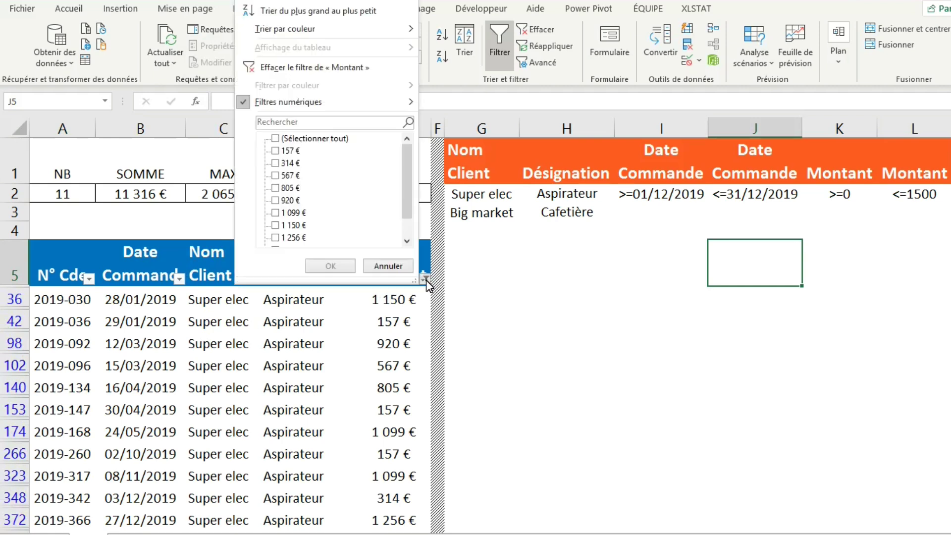
pyautogui.click(303, 139)
pyautogui.click(330, 264)
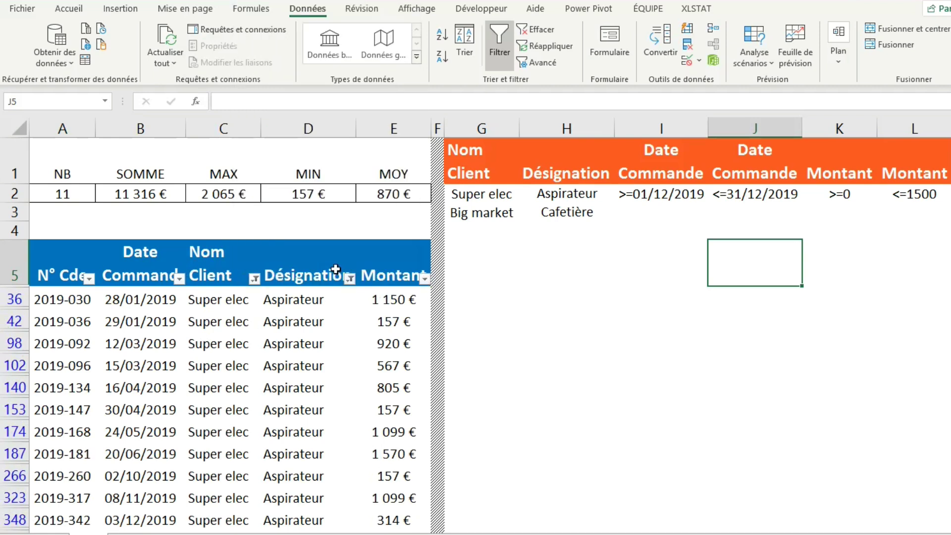
# Filter the table to Nom Client Big market and Désignation Cafetière only.
pyautogui.click(255, 279)
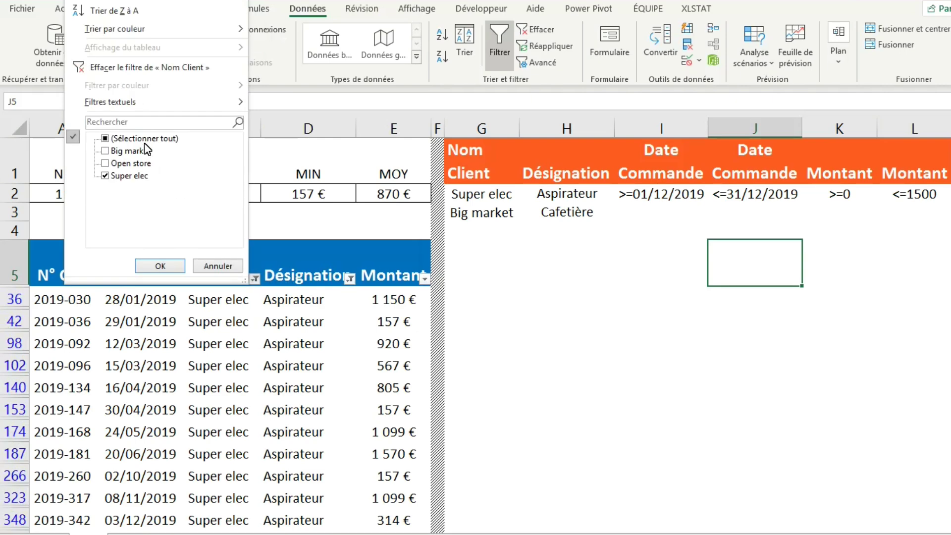
pyautogui.click(121, 151)
pyautogui.click(130, 177)
pyautogui.click(160, 266)
pyautogui.click(349, 279)
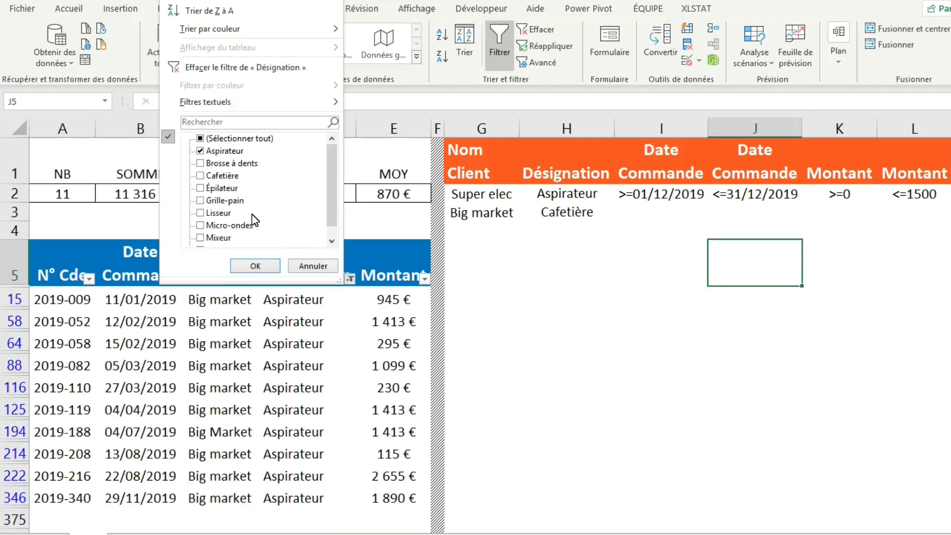
pyautogui.click(223, 151)
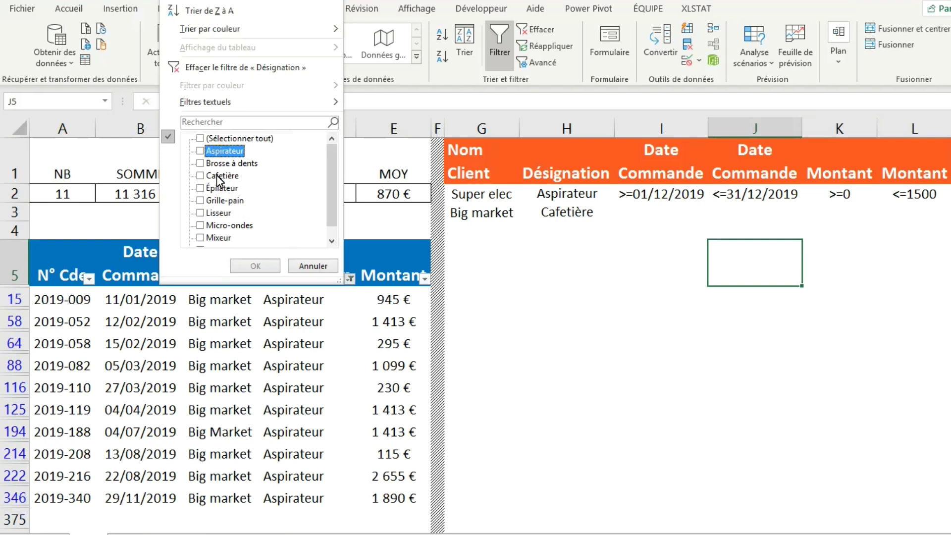
pyautogui.click(222, 175)
pyautogui.click(255, 266)
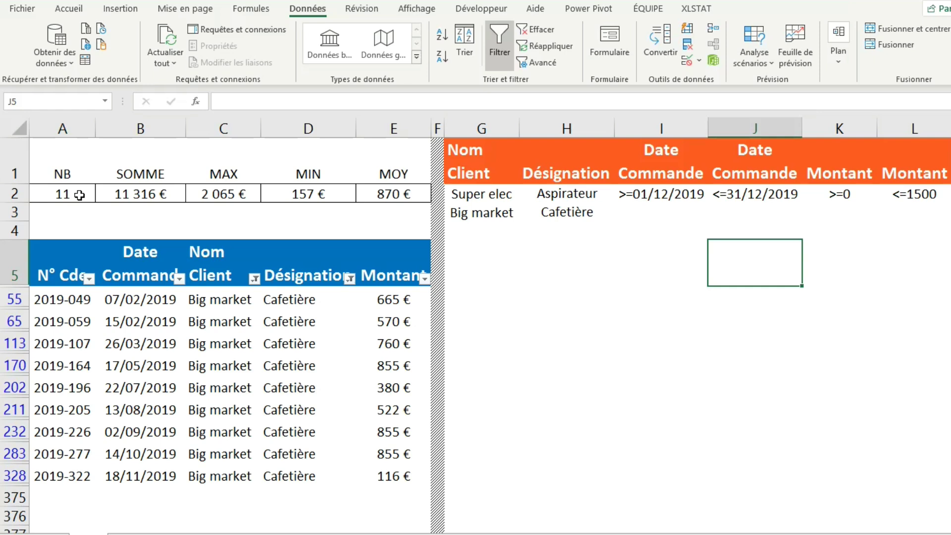
# Clear the second criteria row G3:I3.
pyautogui.moveTo(473, 214); pyautogui.dragTo(624, 220)
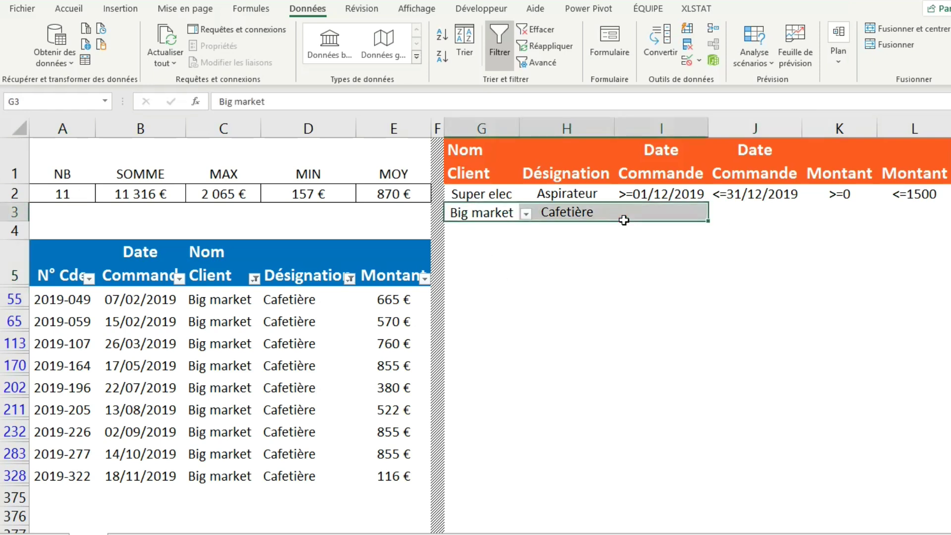
pyautogui.press('Delete')
pyautogui.press('Return')
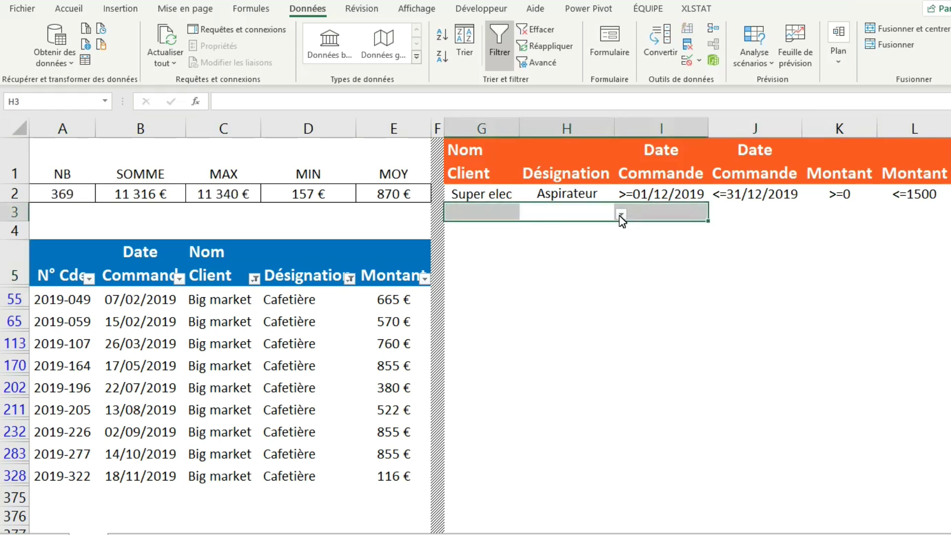
pyautogui.click(502, 246)
# Change the NB formula's criteria range from G1:L3 to G1:L2.
pyautogui.click(62, 196)
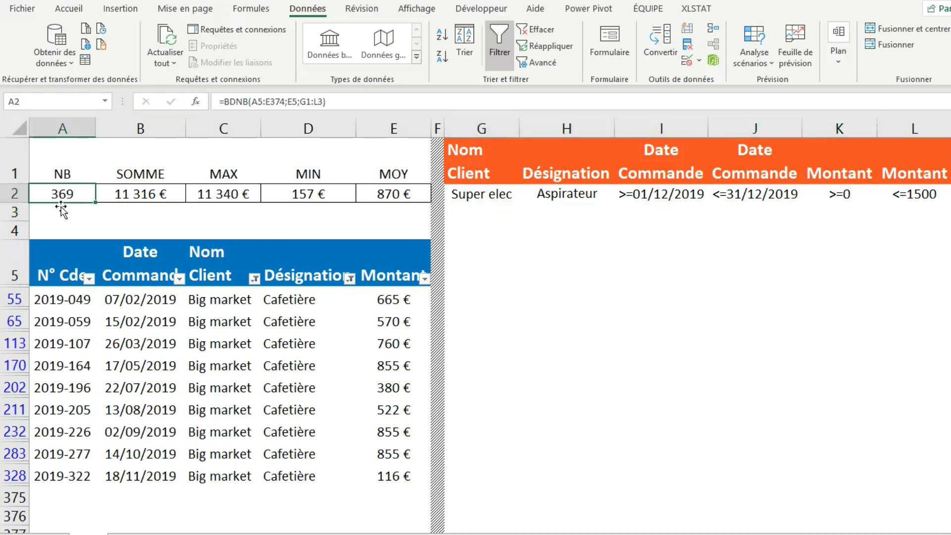
pyautogui.click(292, 102)
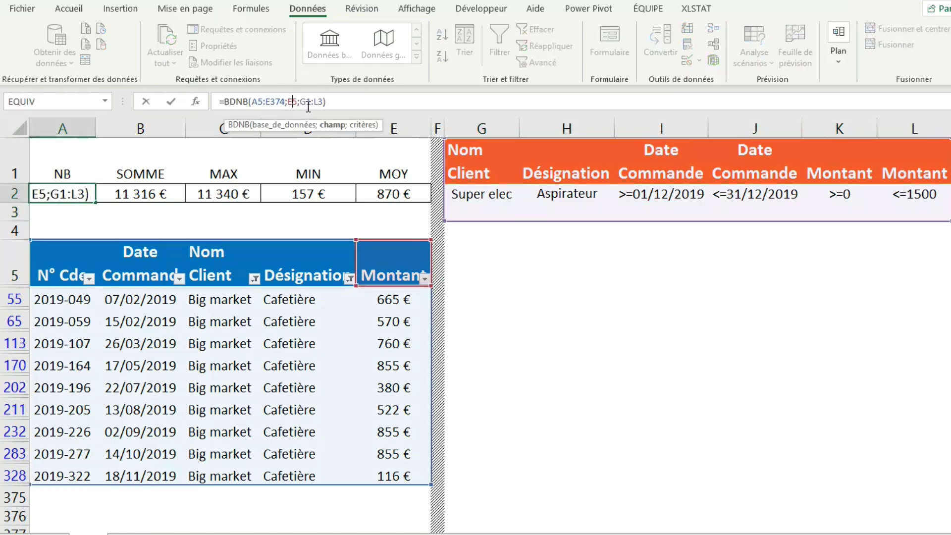
pyautogui.moveTo(300, 102); pyautogui.dragTo(323, 101)
pyautogui.press('BackSpace')
pyautogui.moveTo(483, 168); pyautogui.dragTo(947, 194)
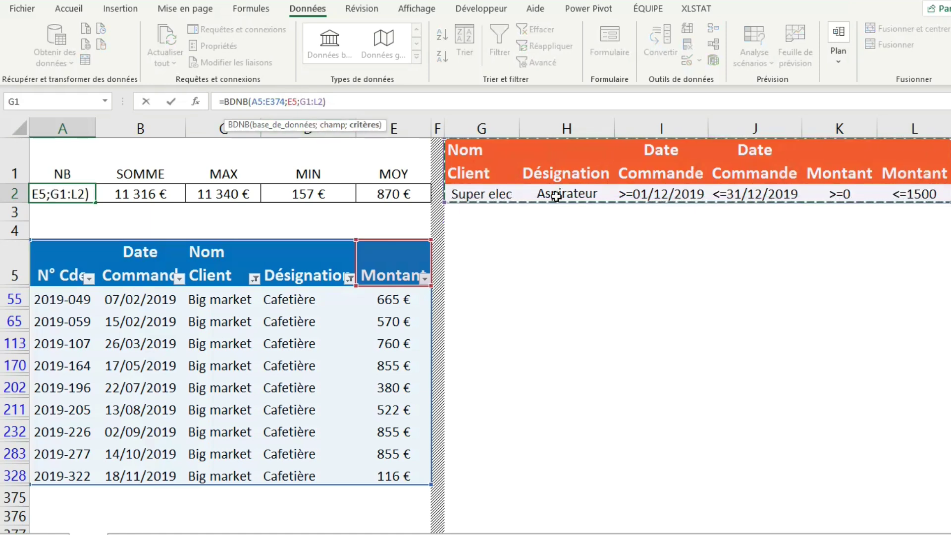
pyautogui.press('Return')
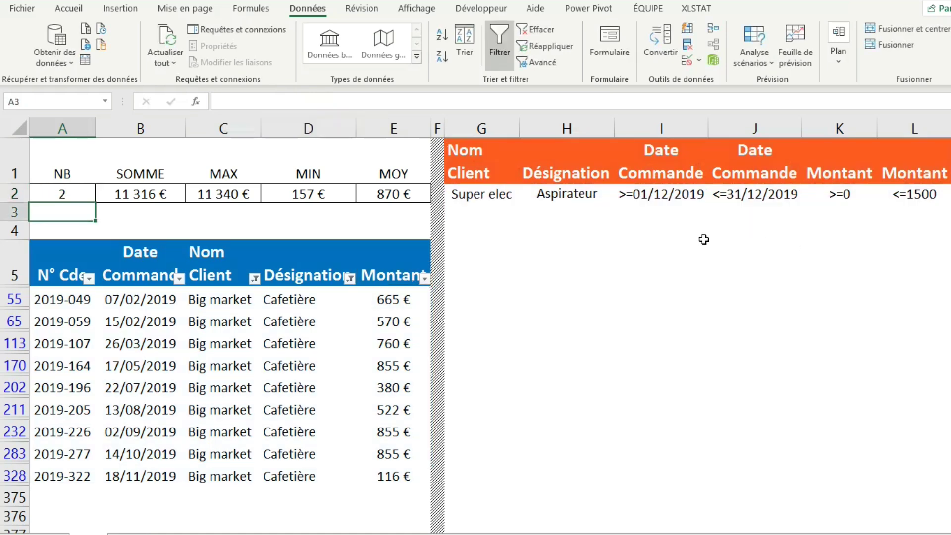
pyautogui.moveTo(138, 199); pyautogui.dragTo(402, 197)
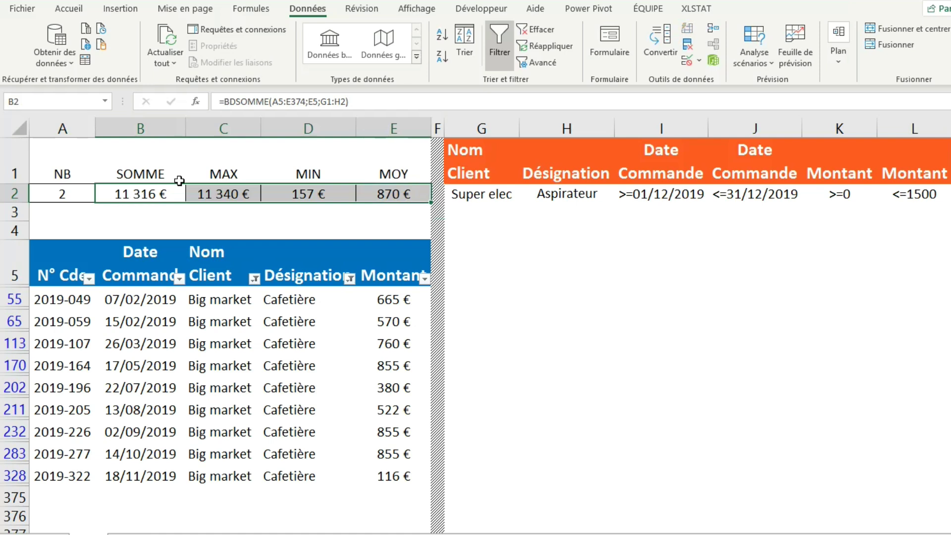
pyautogui.click(51, 201)
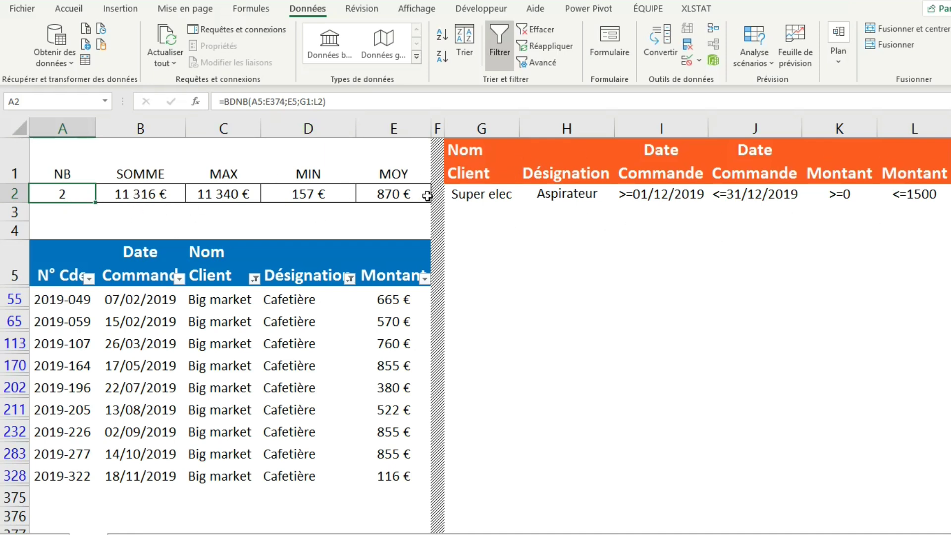
pyautogui.click(177, 200)
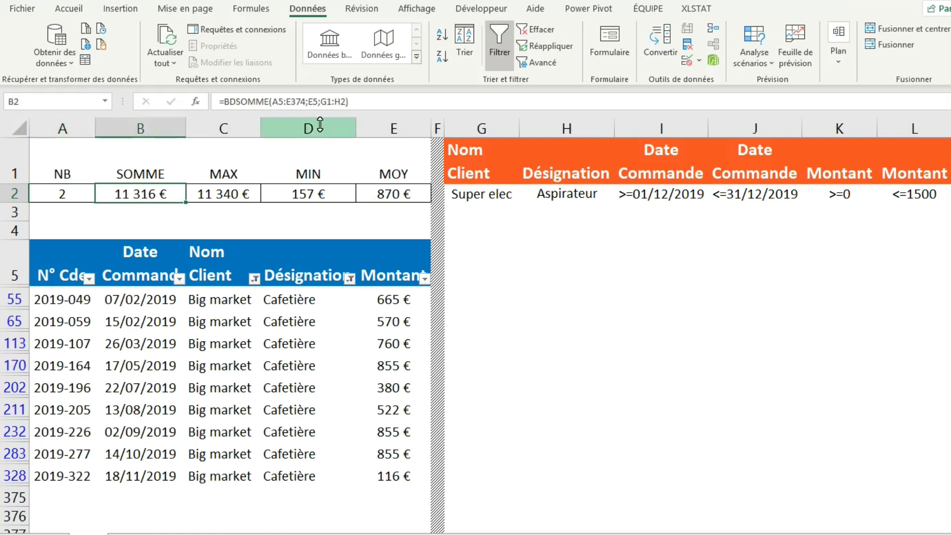
pyautogui.click(335, 102)
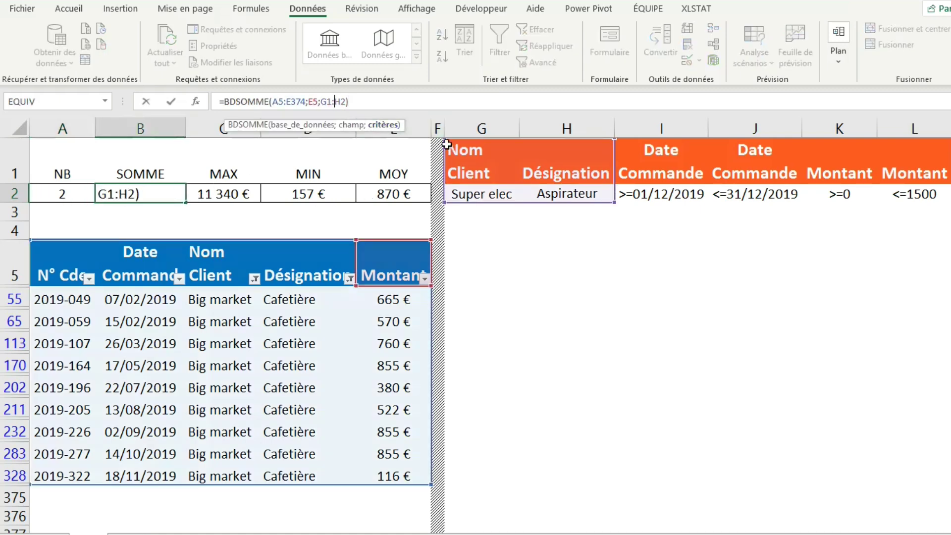
pyautogui.press('Return')
pyautogui.moveTo(150, 198); pyautogui.dragTo(390, 185)
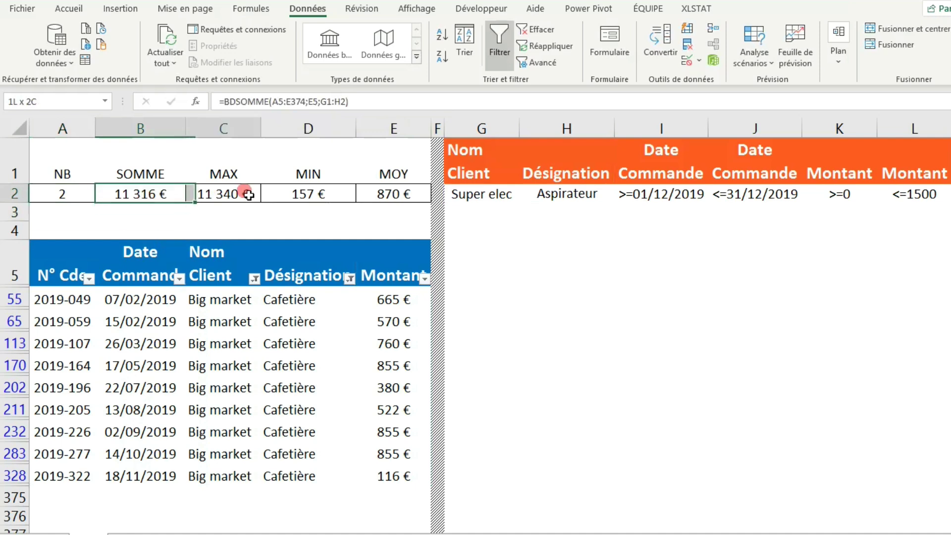
pyautogui.click(69, 195)
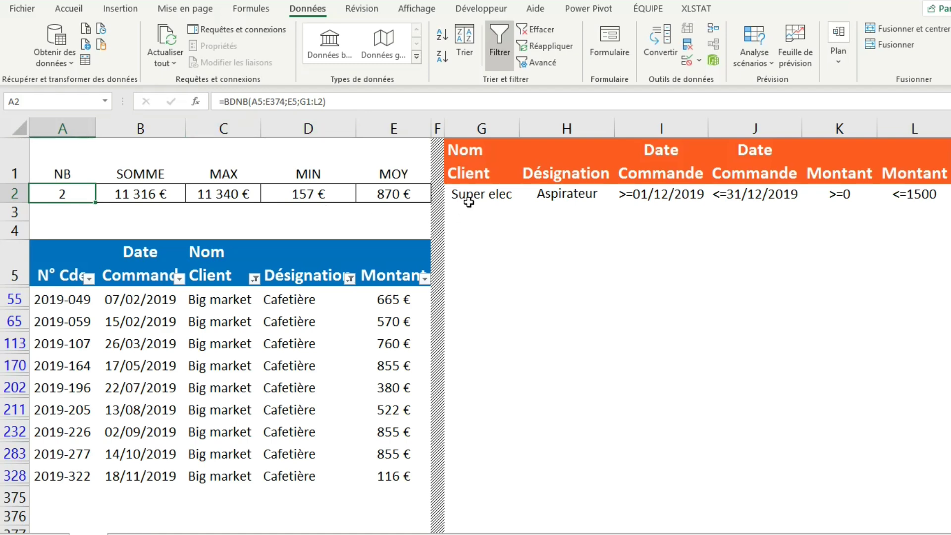
pyautogui.click(273, 102)
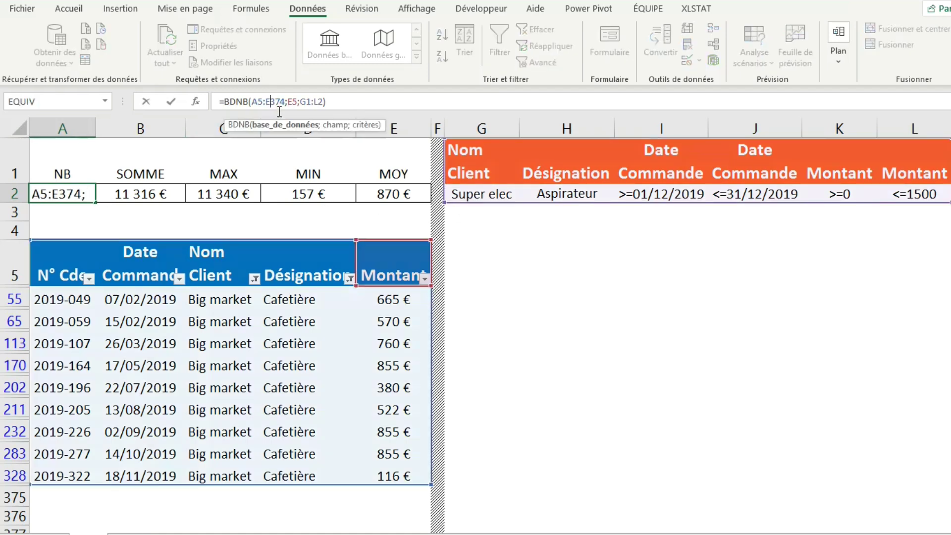
pyautogui.press('Return')
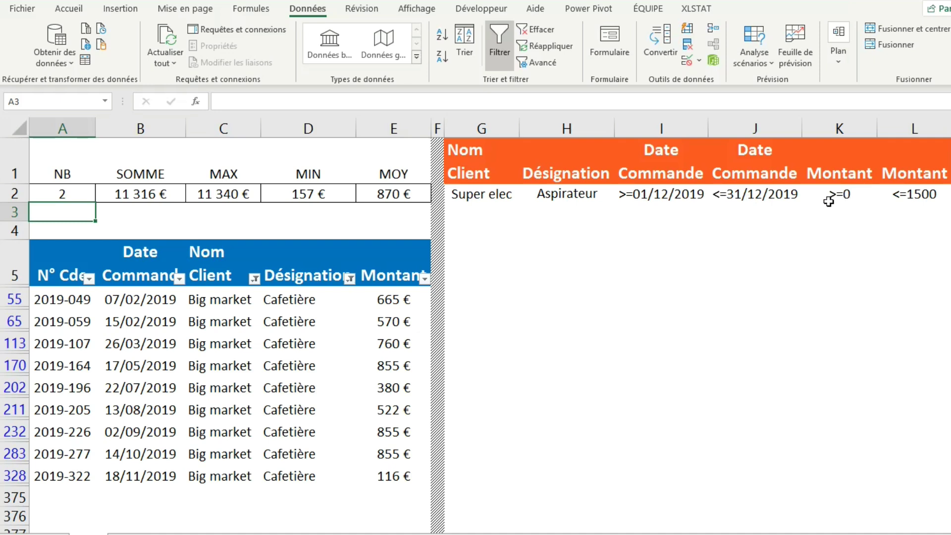
pyautogui.moveTo(830, 199); pyautogui.dragTo(886, 200)
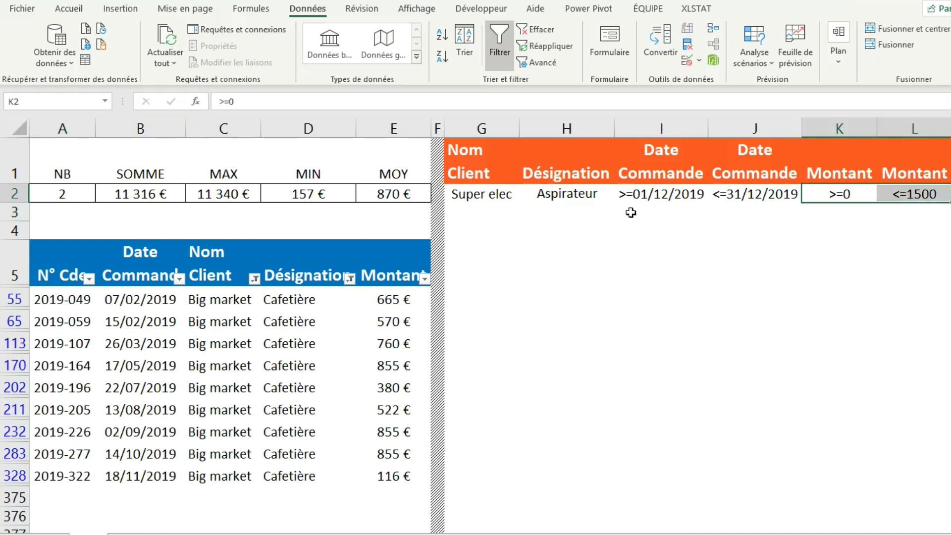
# Replace Aspirateur with the wildcard M* in the Désignation criterion H2.
pyautogui.click(569, 198)
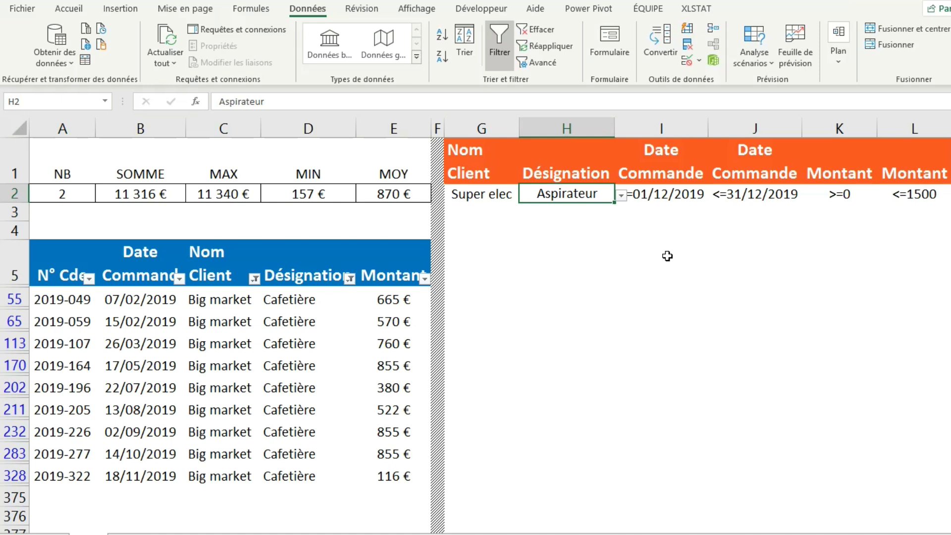
pyautogui.write('M')
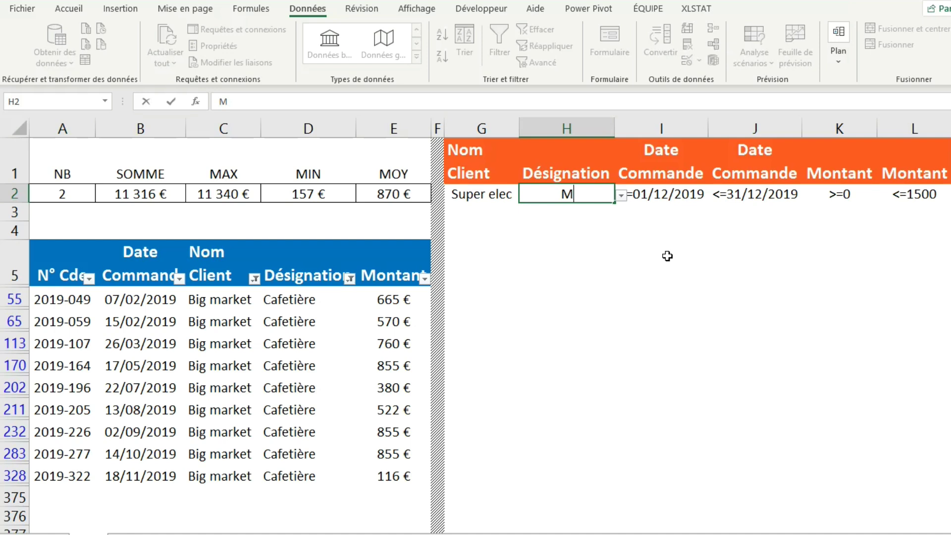
pyautogui.write('*')
pyautogui.press('Return')
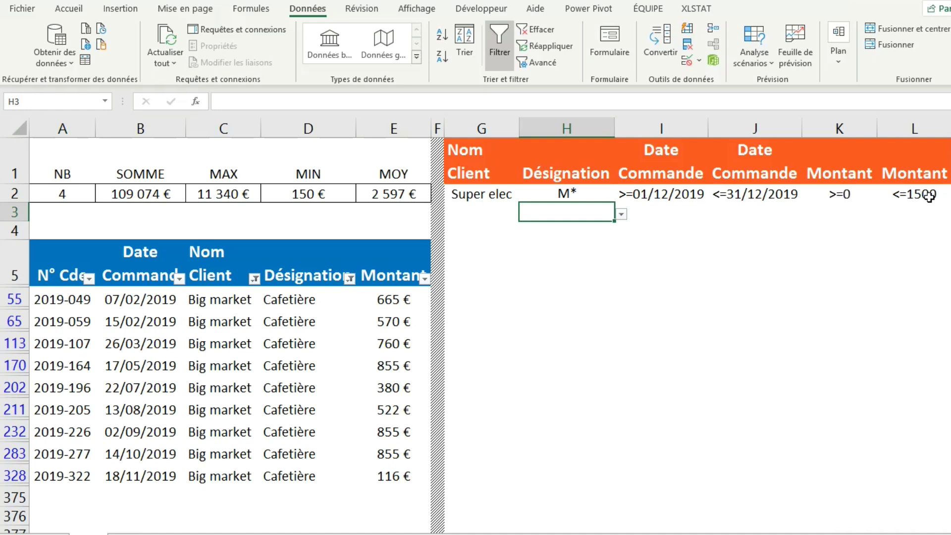
pyautogui.click(546, 201)
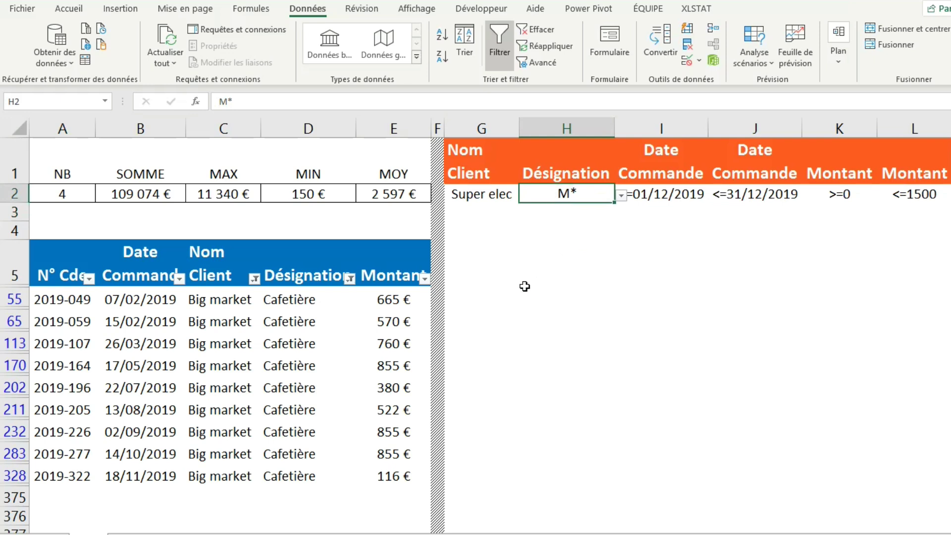
# Filter the table to the Super elec client and designations containing 'm' (Micro-ondes, Mixeur).
pyautogui.click(255, 280)
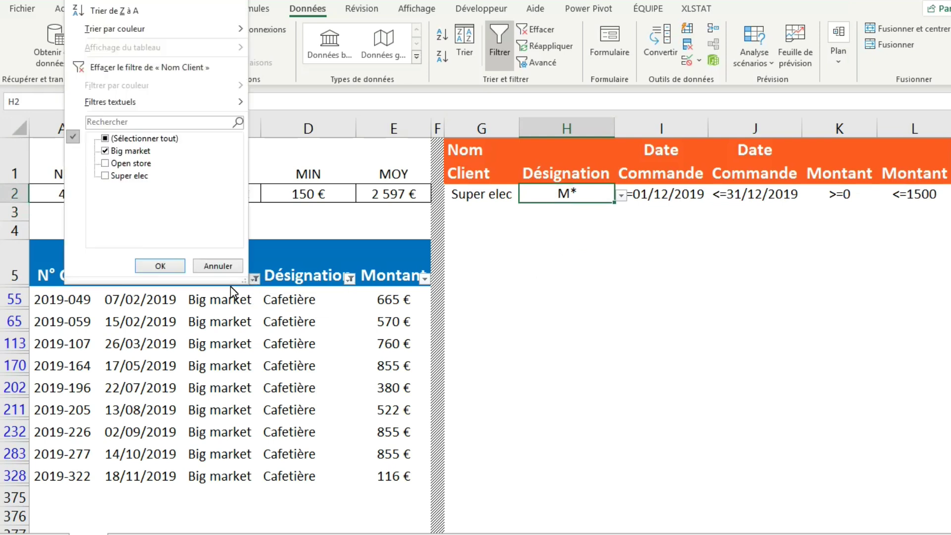
pyautogui.click(120, 150)
pyautogui.click(122, 175)
pyautogui.click(164, 271)
pyautogui.click(350, 279)
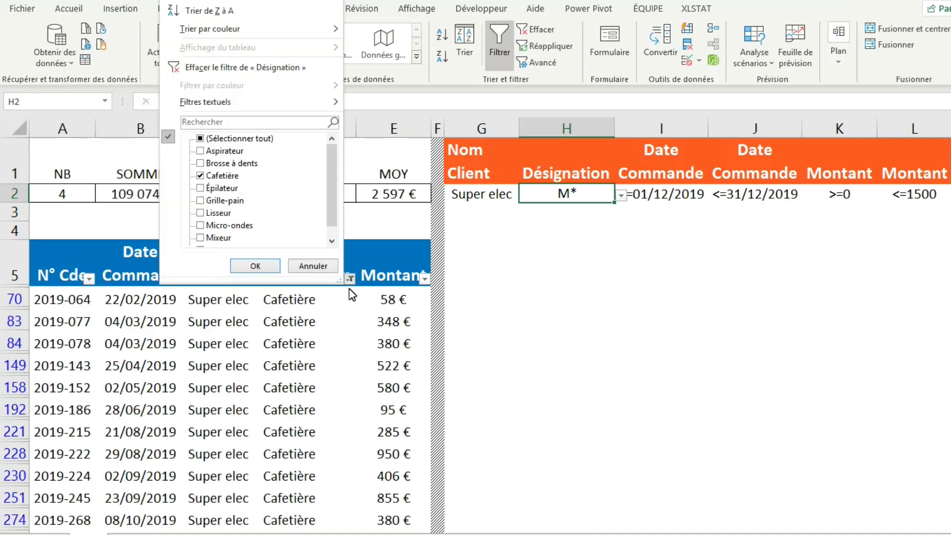
pyautogui.click(211, 138)
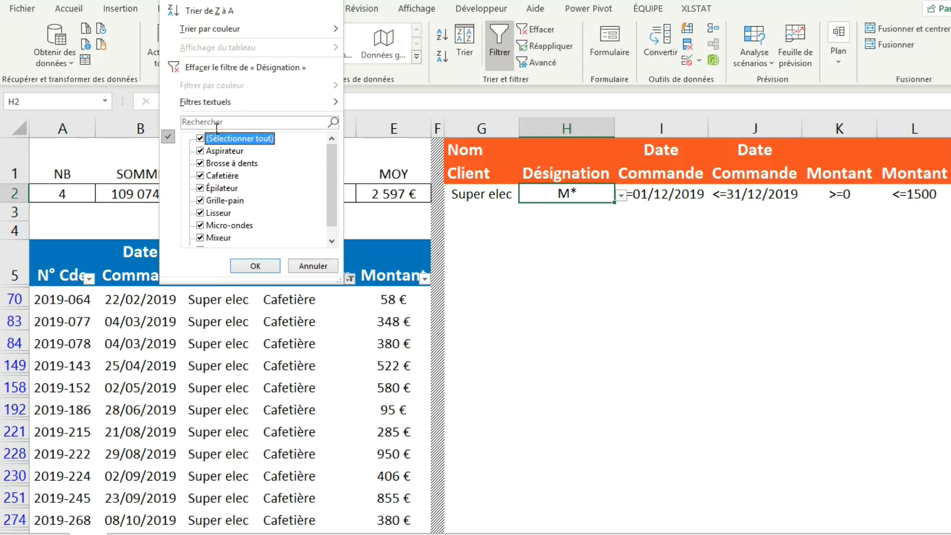
pyautogui.click(217, 123)
pyautogui.write('m')
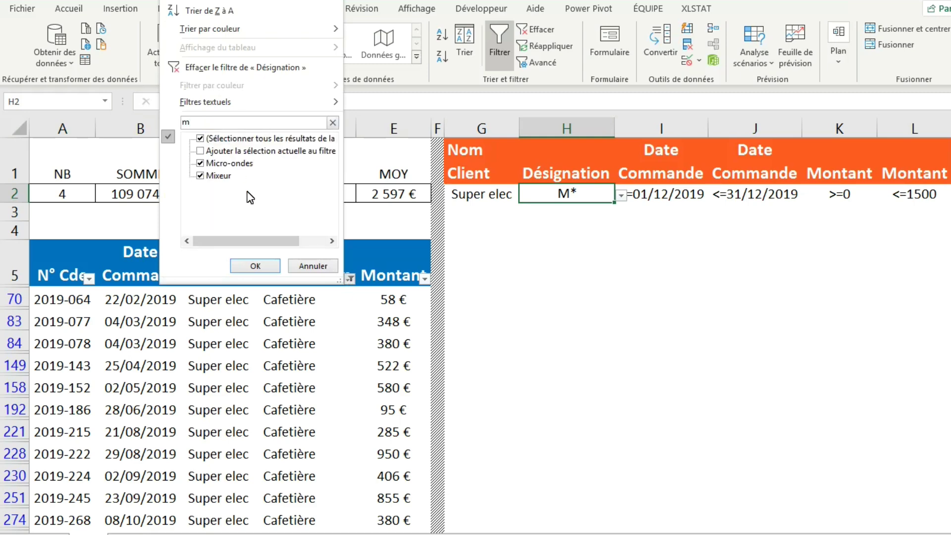
pyautogui.click(266, 268)
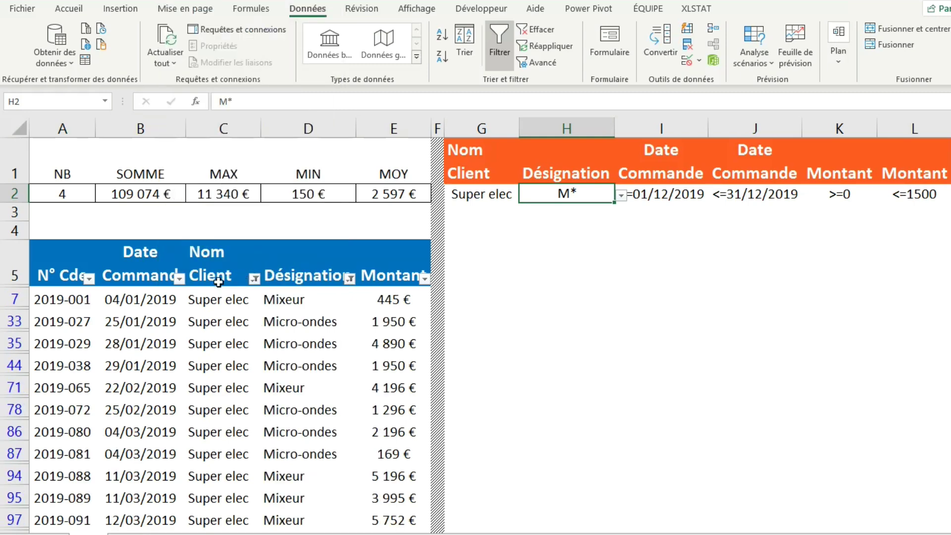
# Limit the Date Commande filter to décembre only.
pyautogui.click(180, 279)
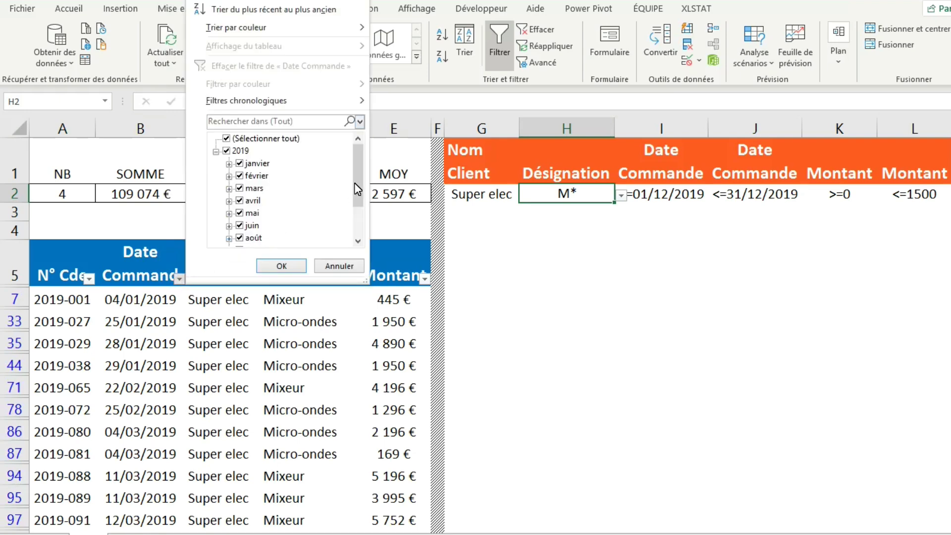
pyautogui.click(227, 150)
pyautogui.scroll(-2, 358, 178)
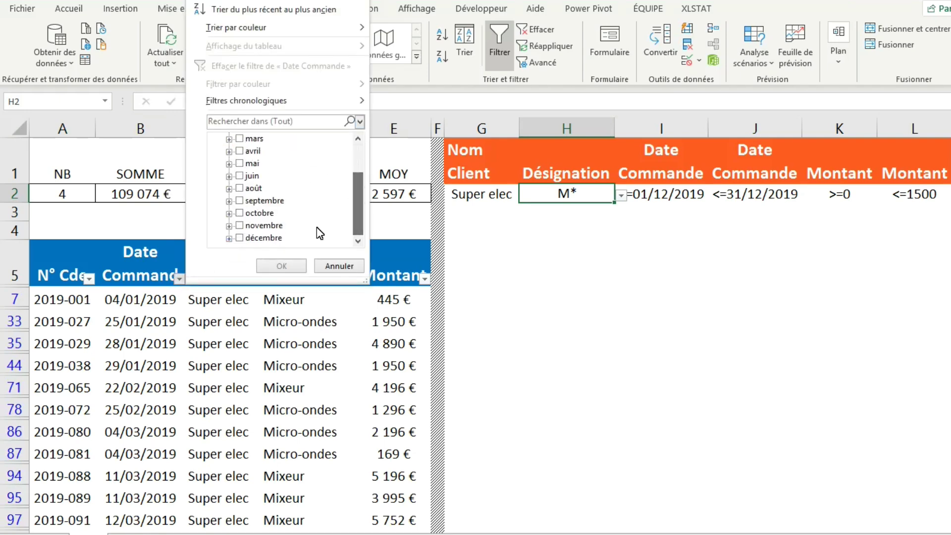
pyautogui.click(248, 238)
pyautogui.click(282, 266)
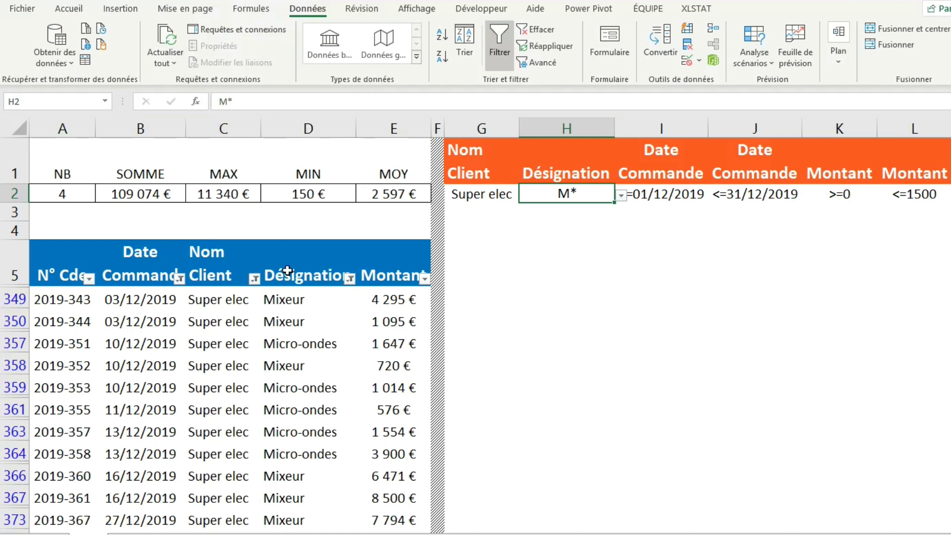
# Filter Montant between 0 and 1500 and select the remaining Désignation entries.
pyautogui.click(424, 279)
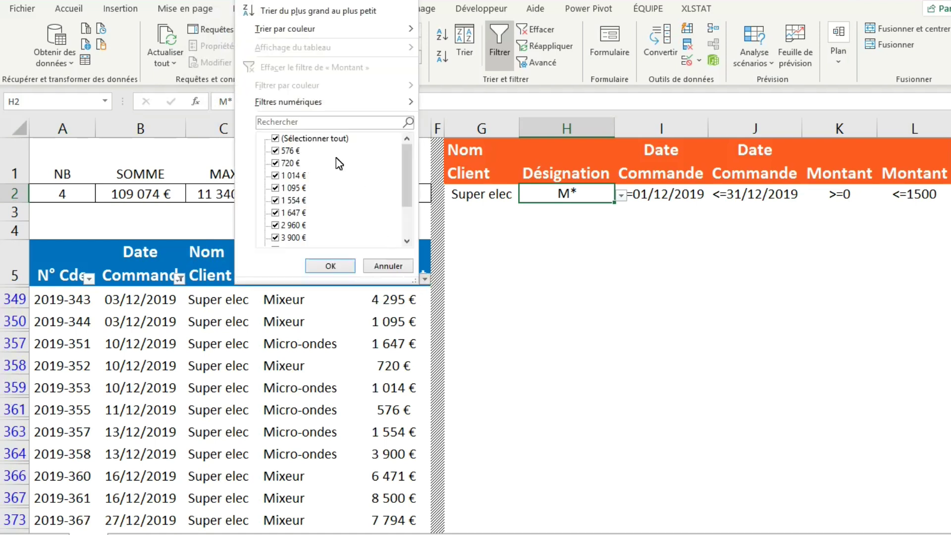
pyautogui.moveTo(327, 102)
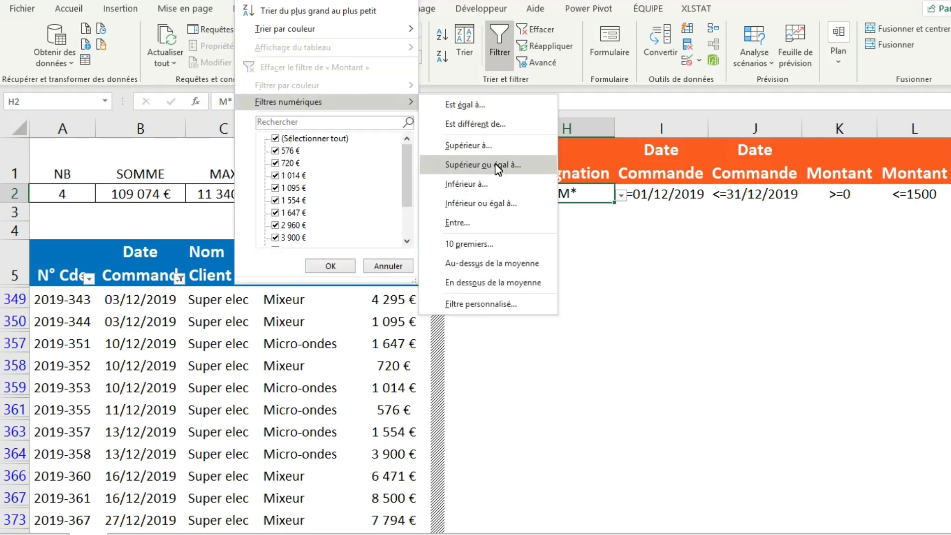
pyautogui.click(489, 218)
pyautogui.write('1')
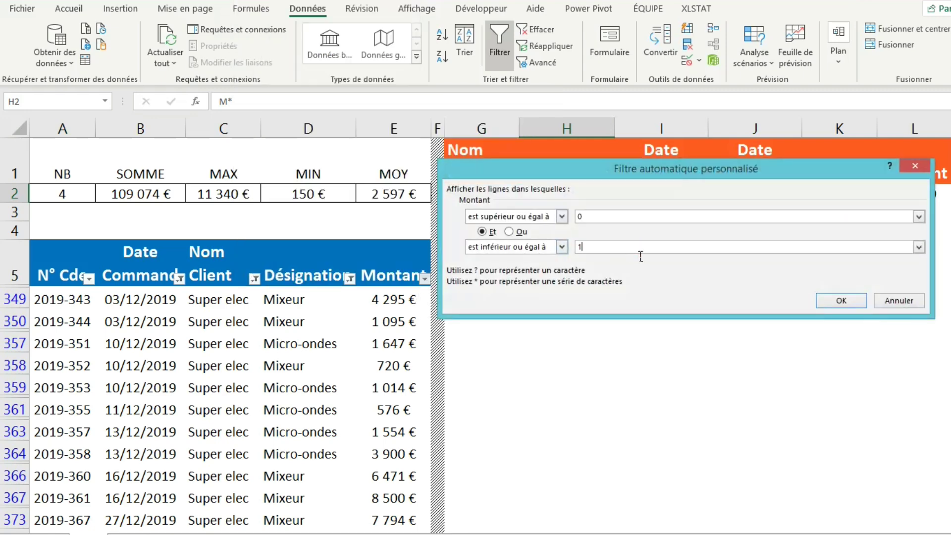
pyautogui.write('500')
pyautogui.click(836, 301)
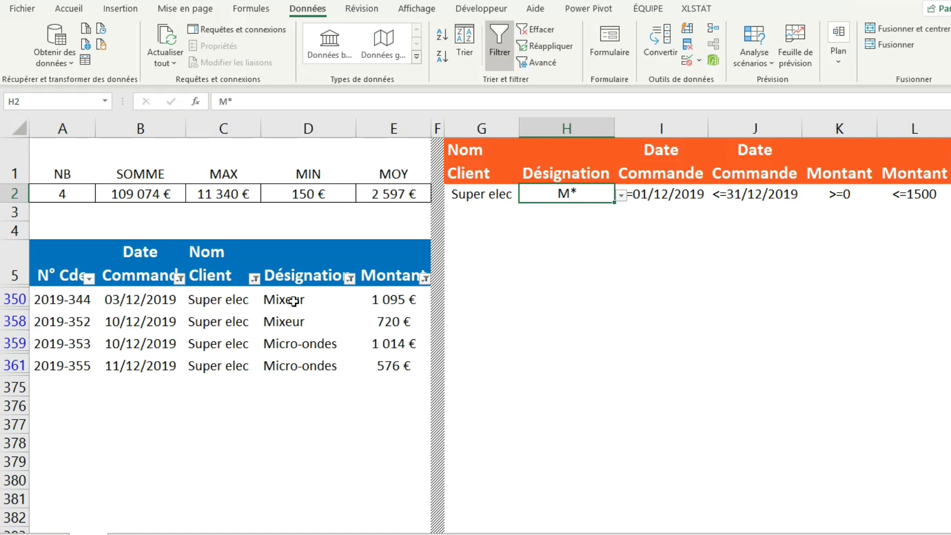
pyautogui.moveTo(293, 301); pyautogui.dragTo(297, 366)
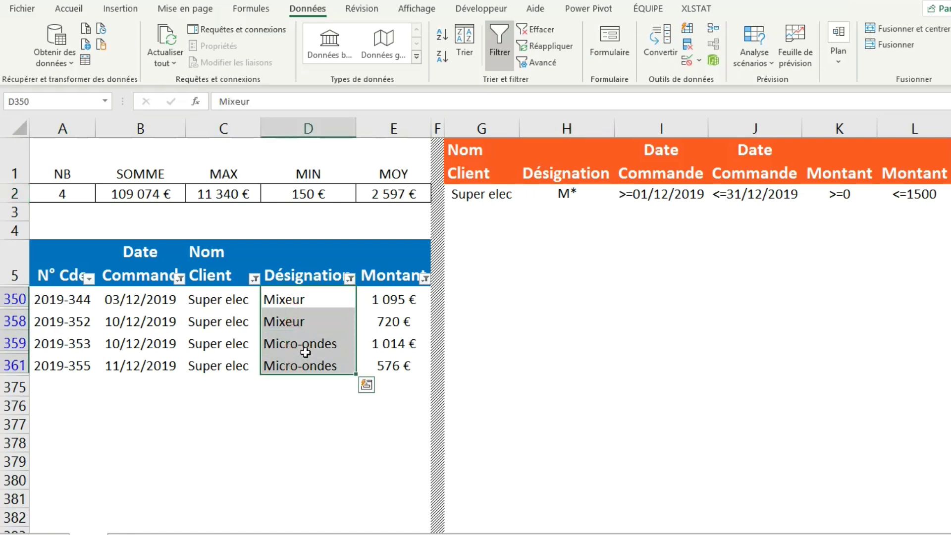
# Inspect the SOMME result's formula in B2 without changing it.
pyautogui.click(302, 302)
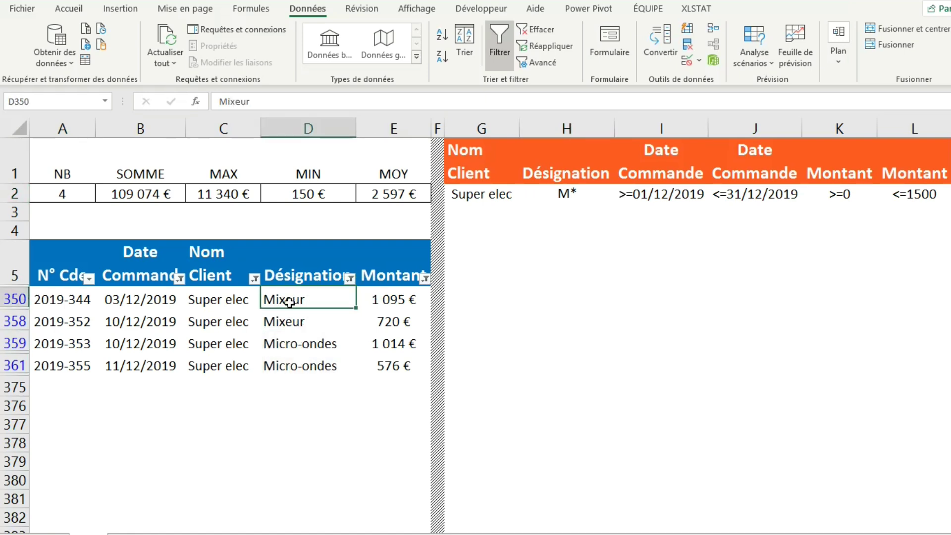
pyautogui.click(153, 196)
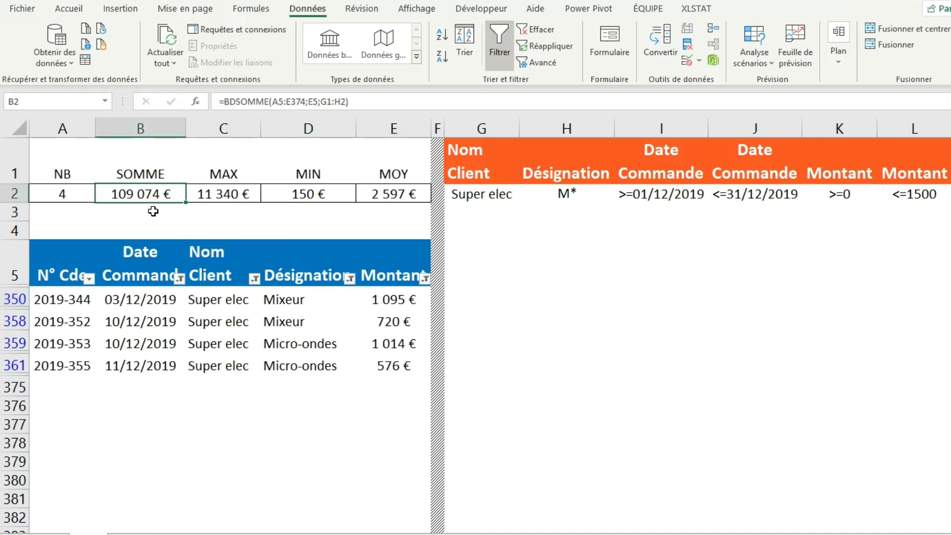
pyautogui.click(321, 103)
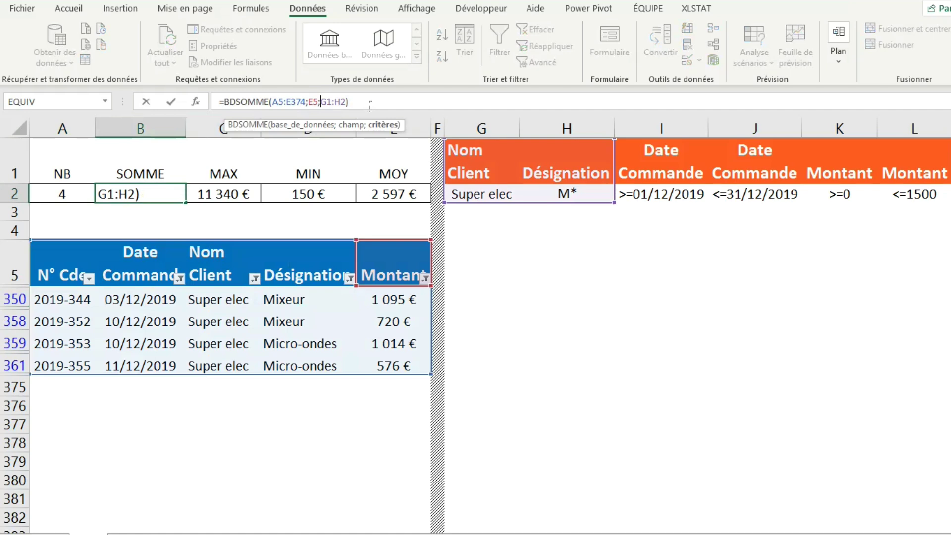
pyautogui.press('Return')
# Make the NB formula's references absolute: $A$5:$E$374, $E$5 and $G$1:$L$2.
pyautogui.click(67, 191)
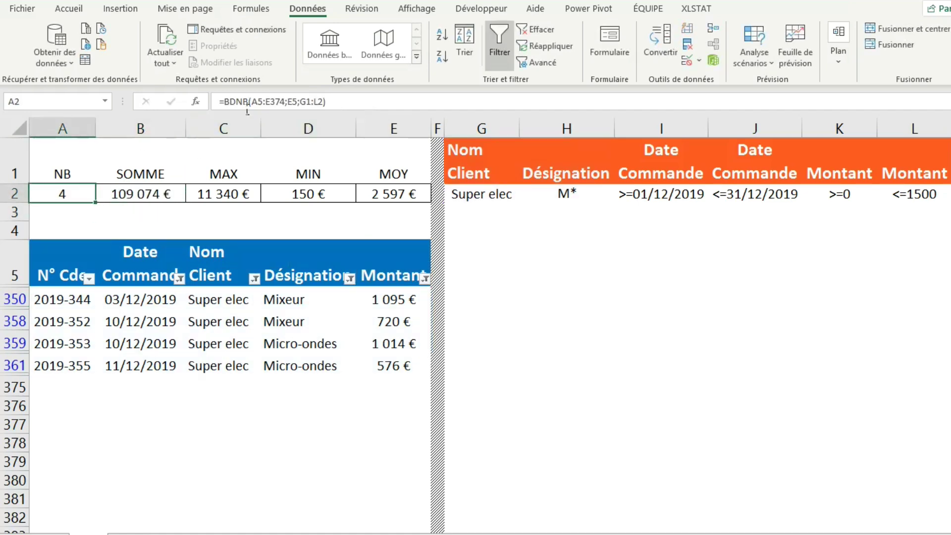
pyautogui.click(255, 101)
pyautogui.moveTo(252, 101); pyautogui.dragTo(284, 101)
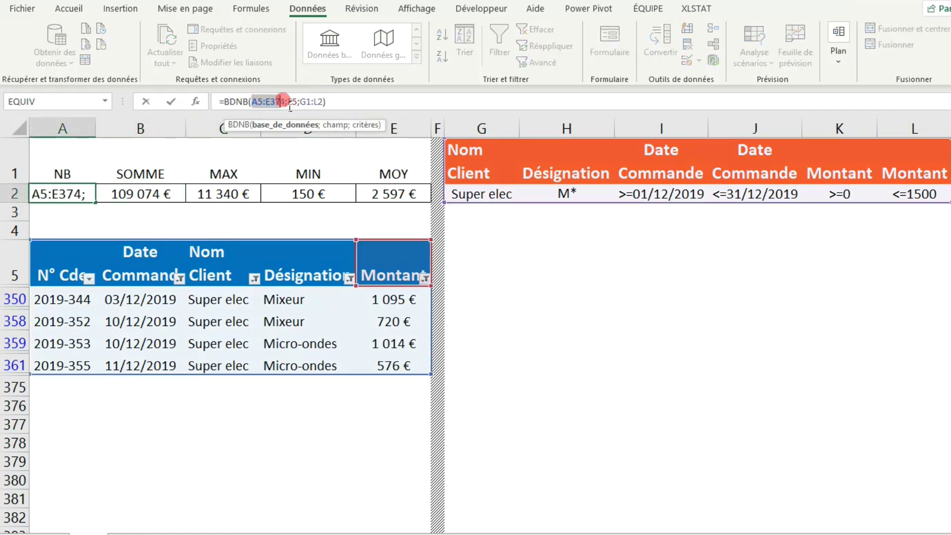
pyautogui.press('F4')
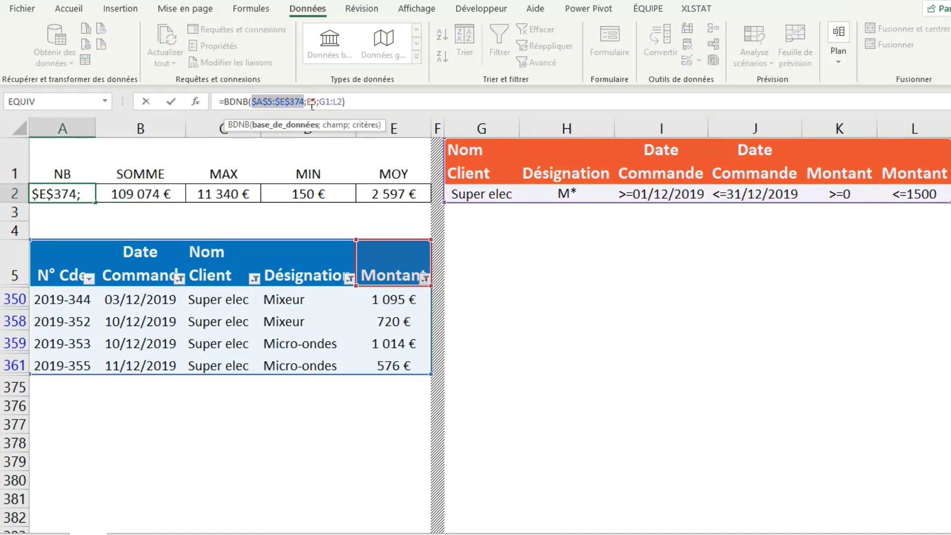
pyautogui.click(313, 102)
pyautogui.press('F4')
pyautogui.moveTo(329, 101); pyautogui.dragTo(359, 103)
pyautogui.press('F4')
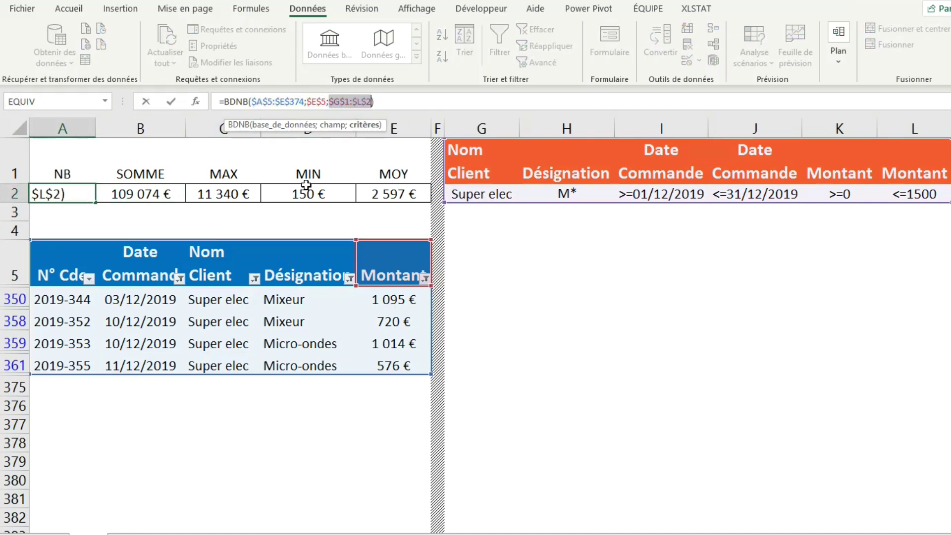
pyautogui.press('Return')
# Copy the A2 NB formula into the result cells B2:E2.
pyautogui.click(74, 193)
pyautogui.hotkey('ctrl', 'c')
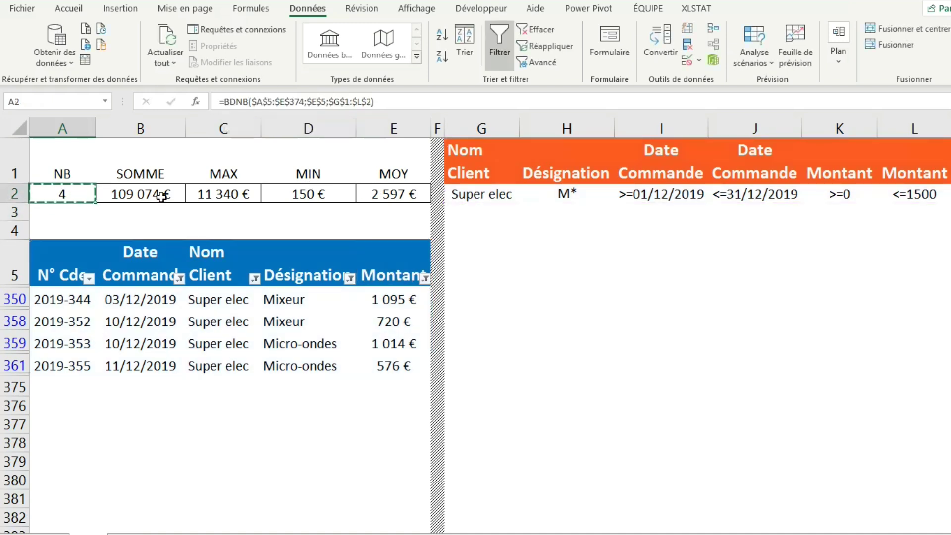
pyautogui.moveTo(148, 195); pyautogui.dragTo(364, 193)
pyautogui.hotkey('ctrl', 'v')
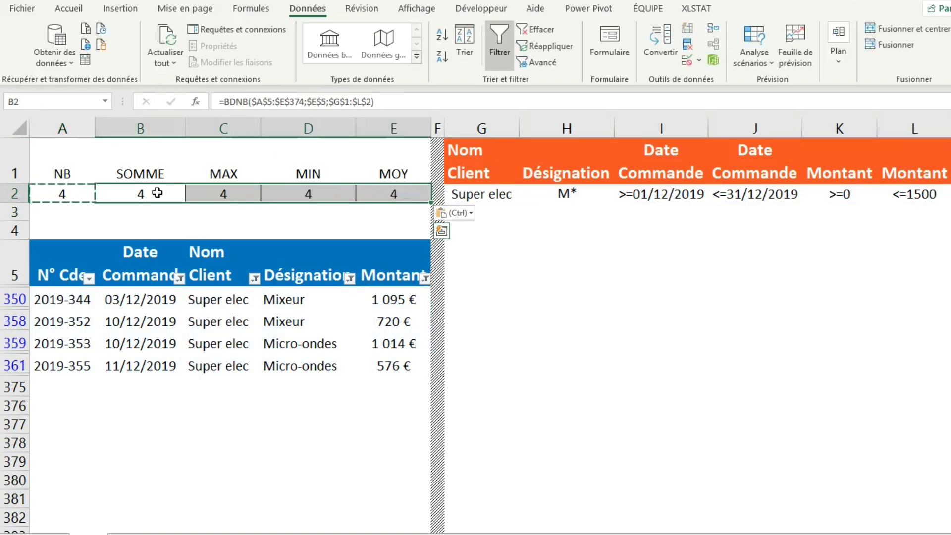
pyautogui.click(159, 198)
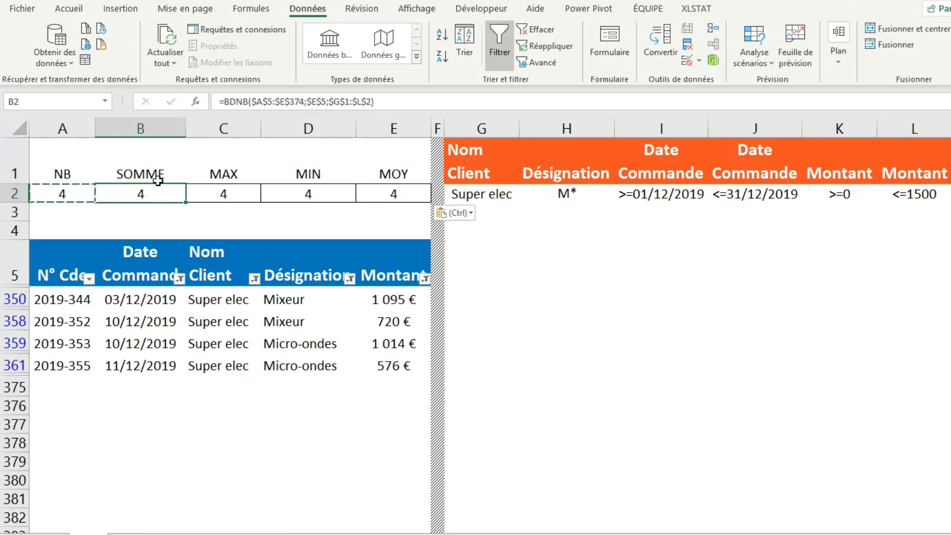
# Change the B2 and C2 formulas to BDSOMME and BDMAX, giving 3405 and 1095.
pyautogui.click(242, 102)
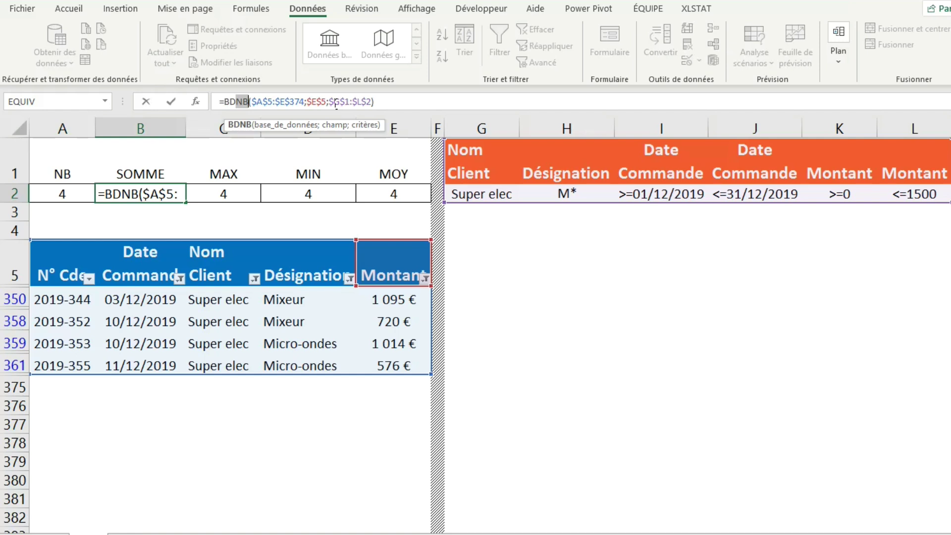
pyautogui.write('SOMME')
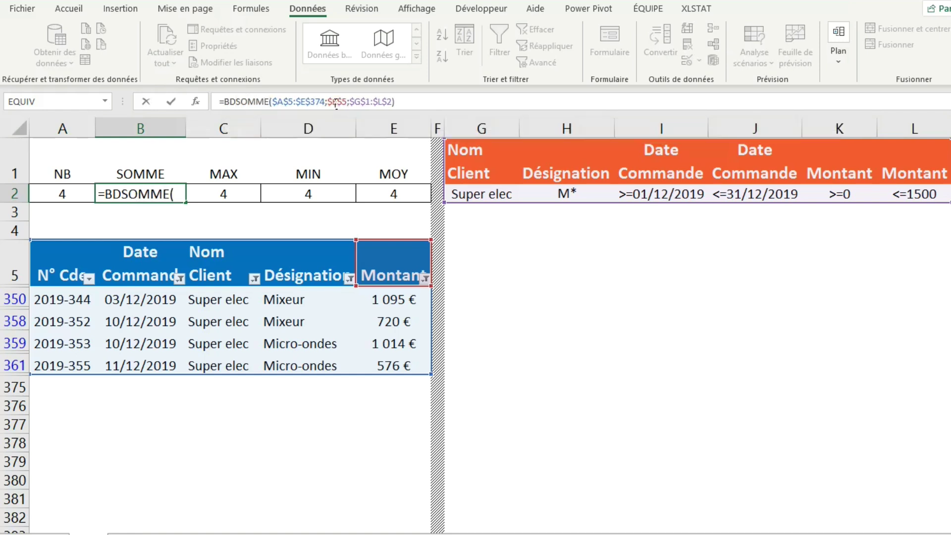
pyautogui.press('Return')
pyautogui.click(223, 198)
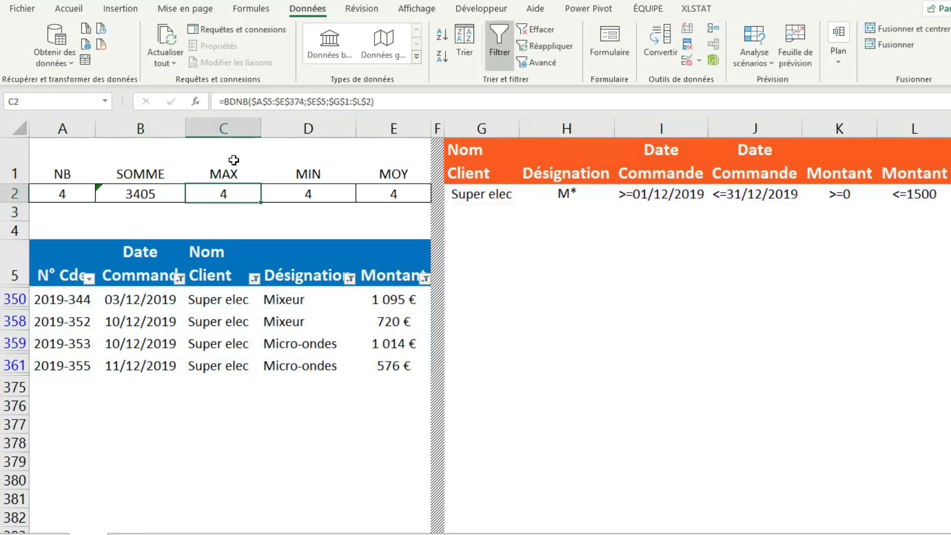
pyautogui.click(246, 105)
pyautogui.write('MAX')
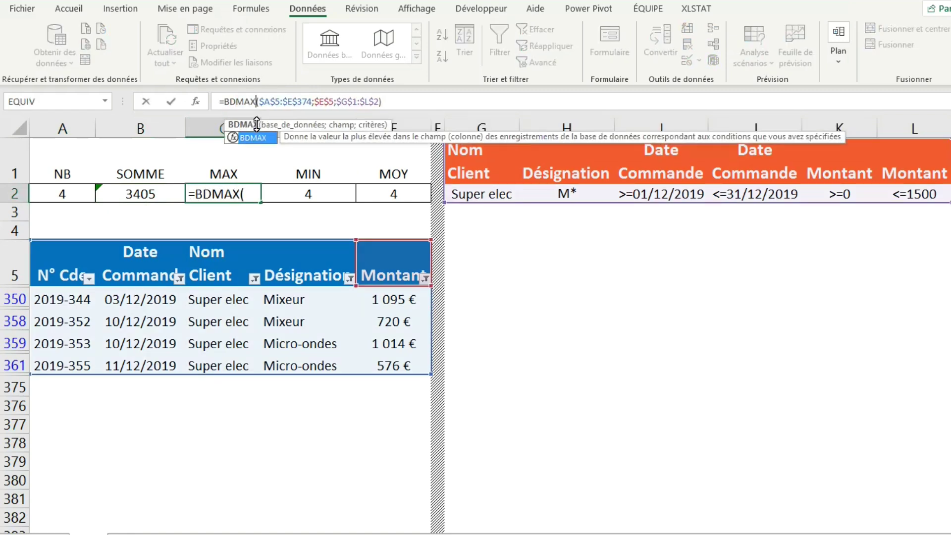
pyautogui.press('Return')
# Change the D2 and E2 formulas to BDMIN and BDMOYENNE, giving 576 and 851,25.
pyautogui.click(308, 198)
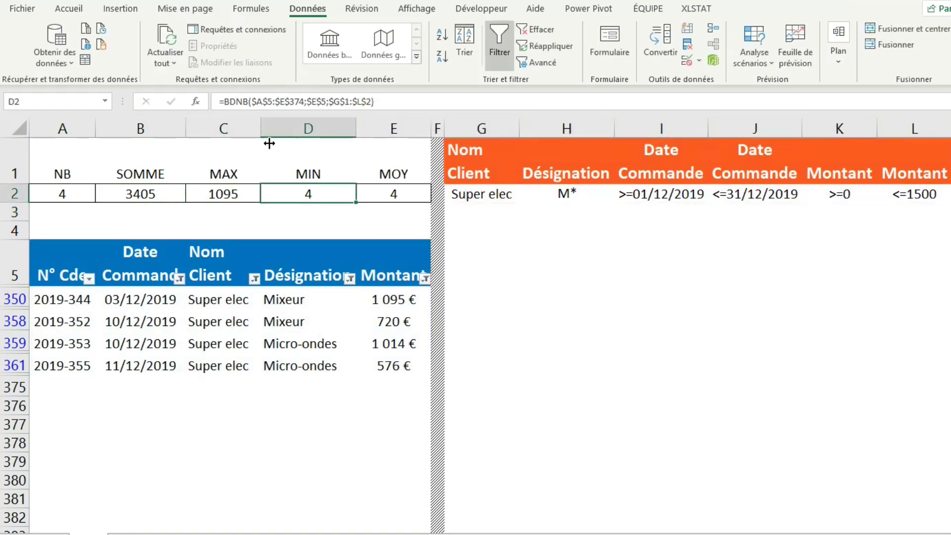
pyautogui.click(244, 102)
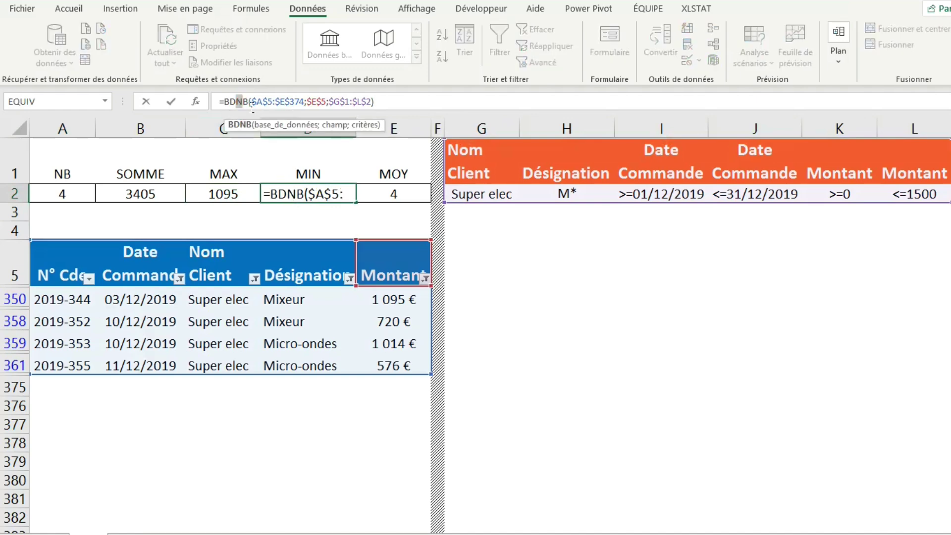
pyautogui.write('MIN')
pyautogui.press('Return')
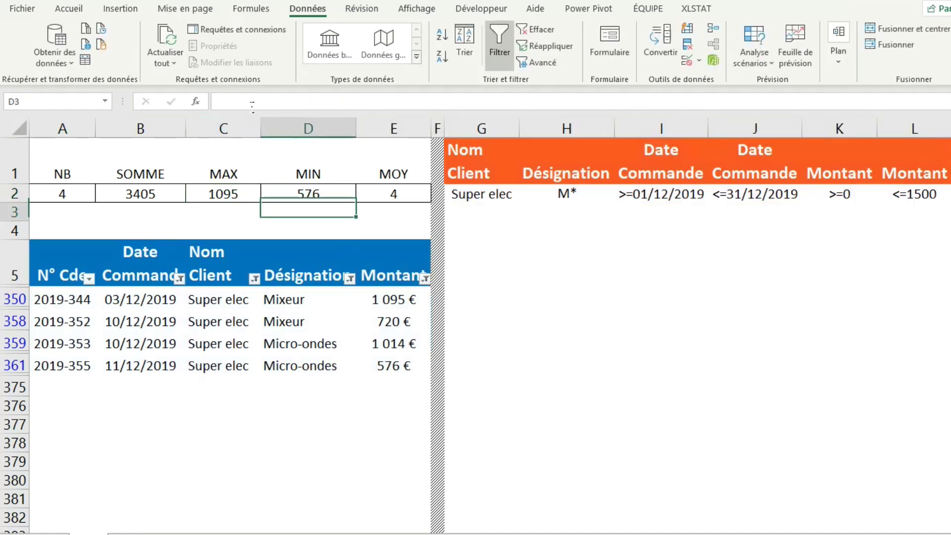
pyautogui.click(393, 194)
pyautogui.click(255, 102)
pyautogui.write('MOY')
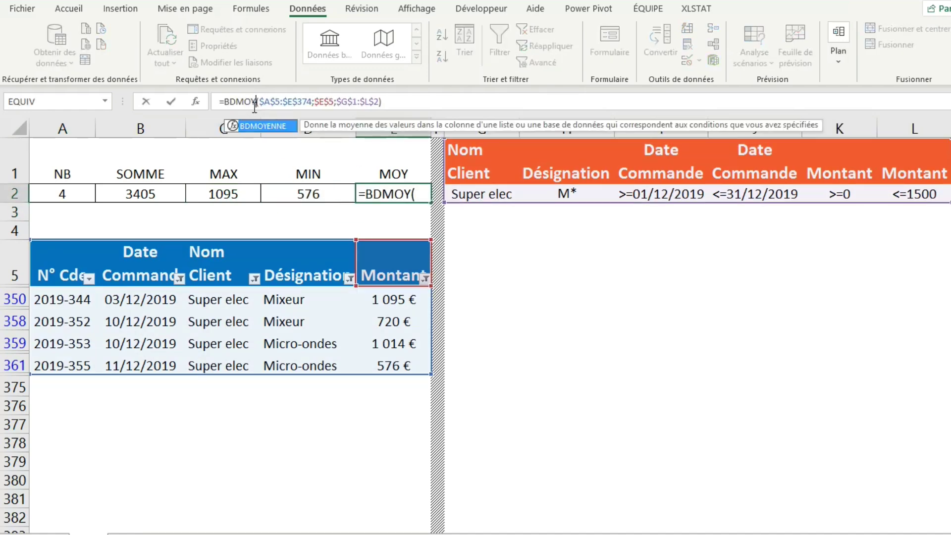
pyautogui.write('ENNE')
pyautogui.press('Return')
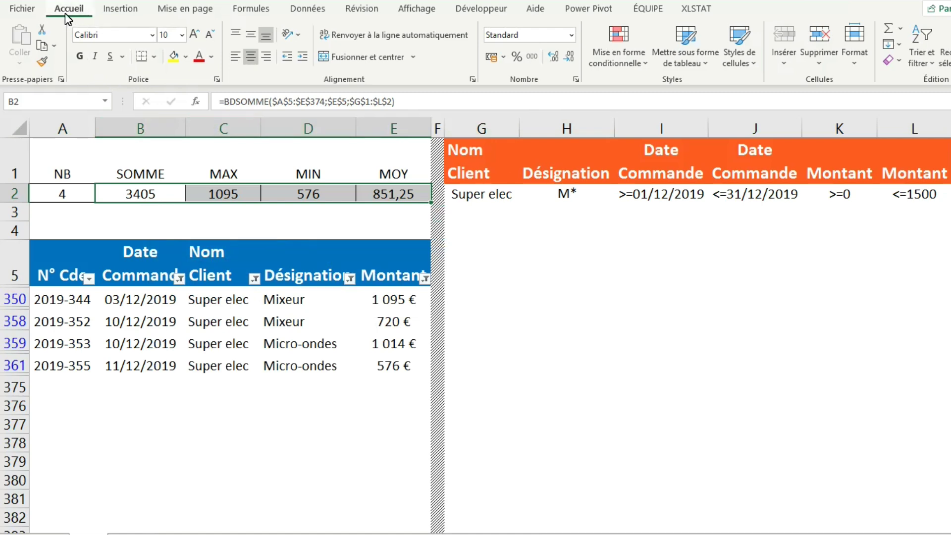
# Format the summary results B2:E2 as Monétaire euro currency.
pyautogui.click(571, 36)
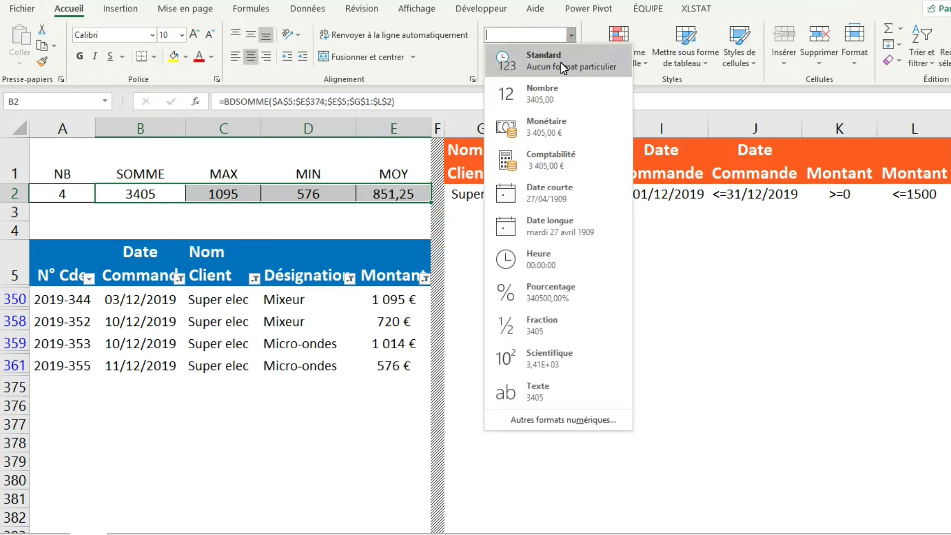
pyautogui.press('Escape')
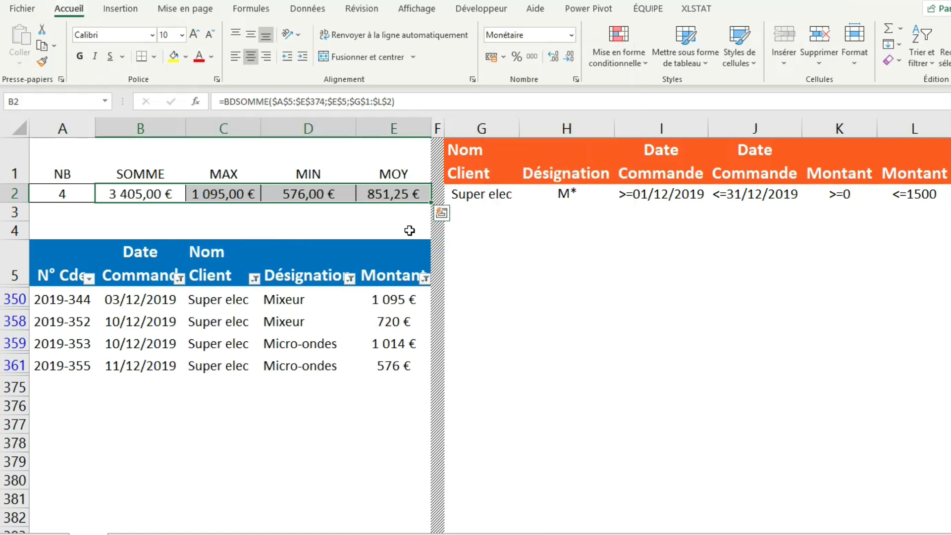
pyautogui.click(311, 230)
# Select the filtered Montant amounts E350:E361 to compare them with the summary.
pyautogui.click(392, 307)
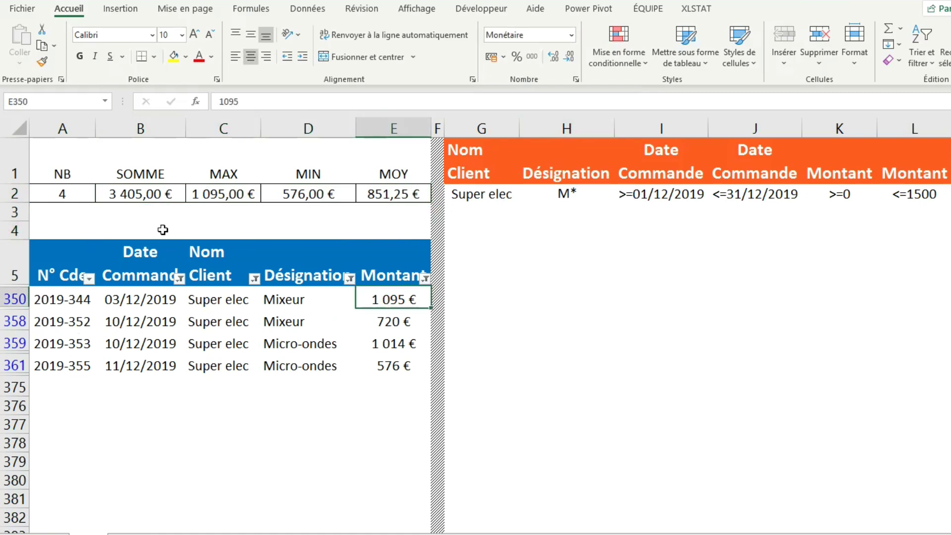
pyautogui.moveTo(397, 301); pyautogui.dragTo(398, 364)
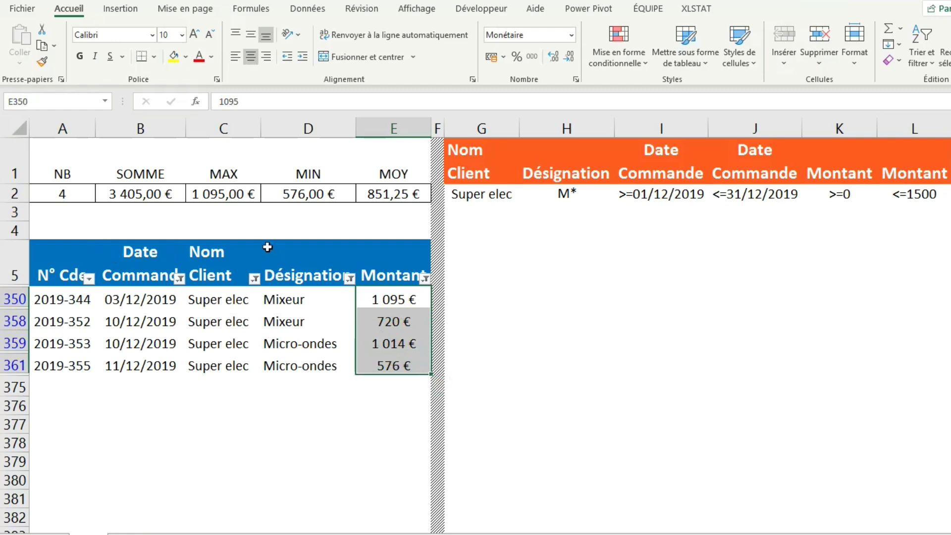
pyautogui.click(400, 304)
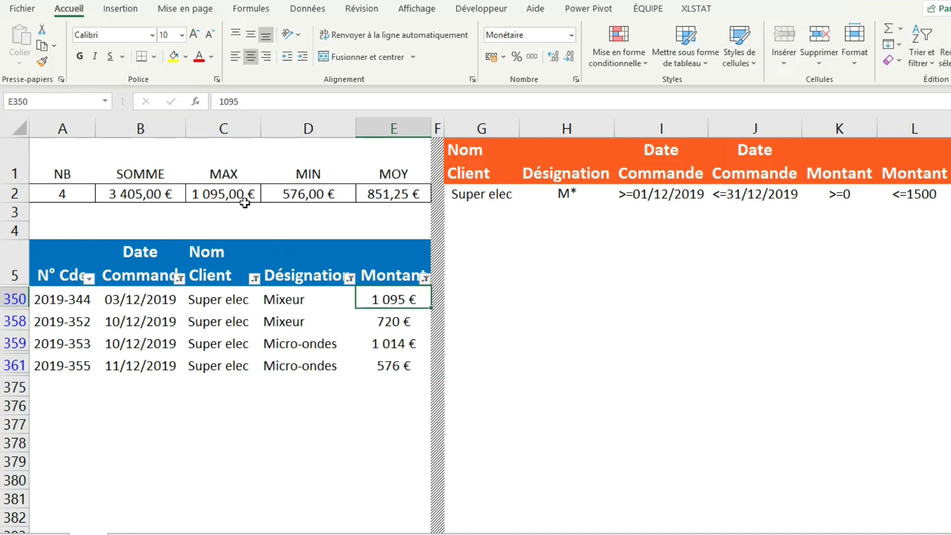
pyautogui.click(405, 367)
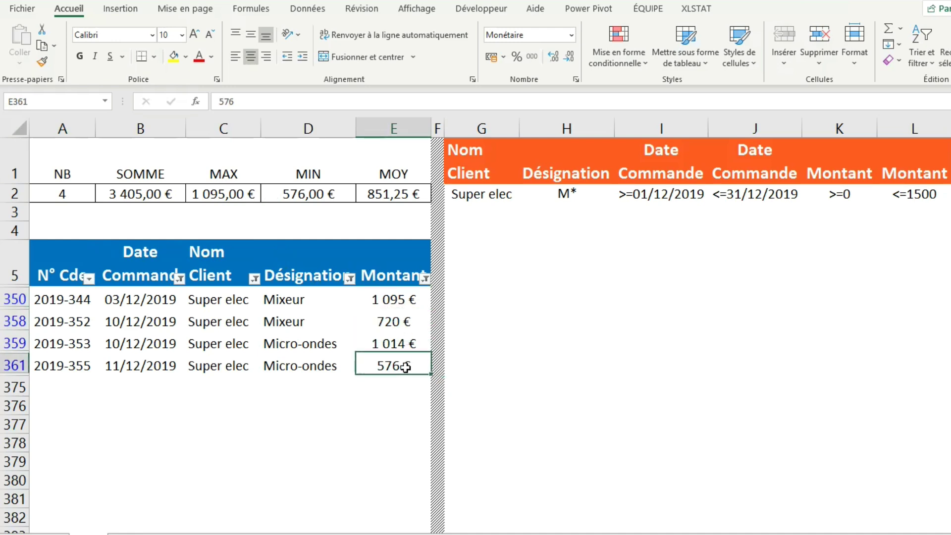
pyautogui.moveTo(398, 303); pyautogui.dragTo(396, 365)
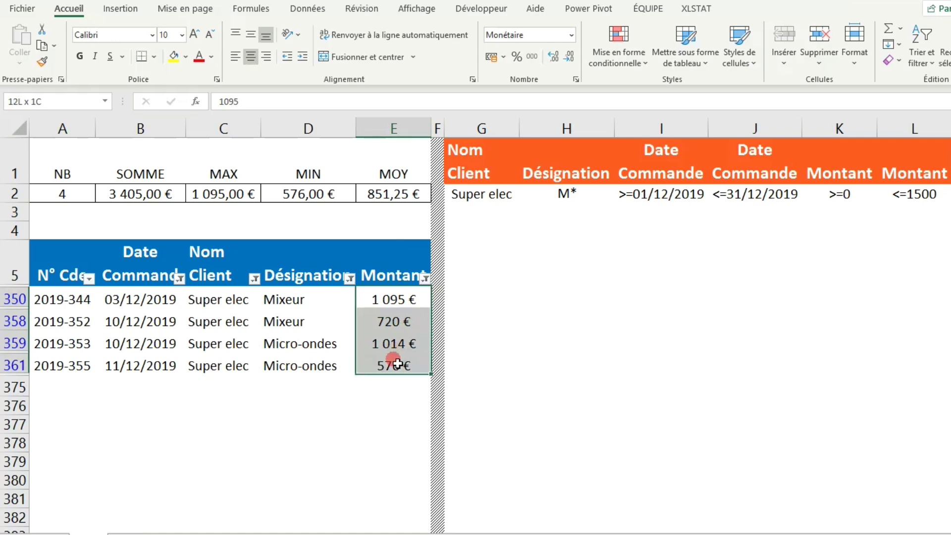